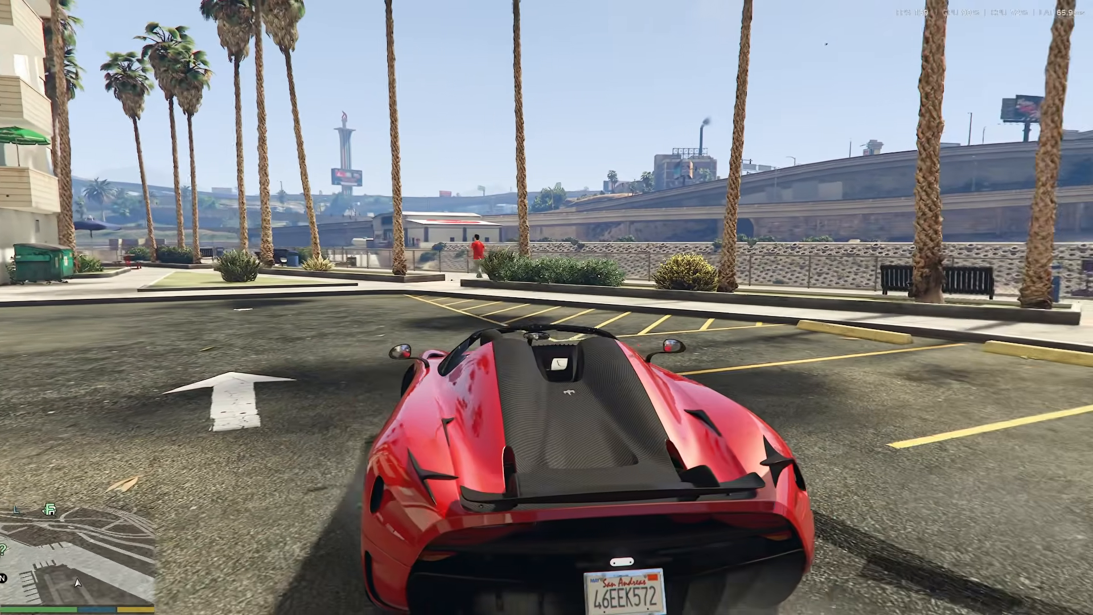
key("d")
key("d")
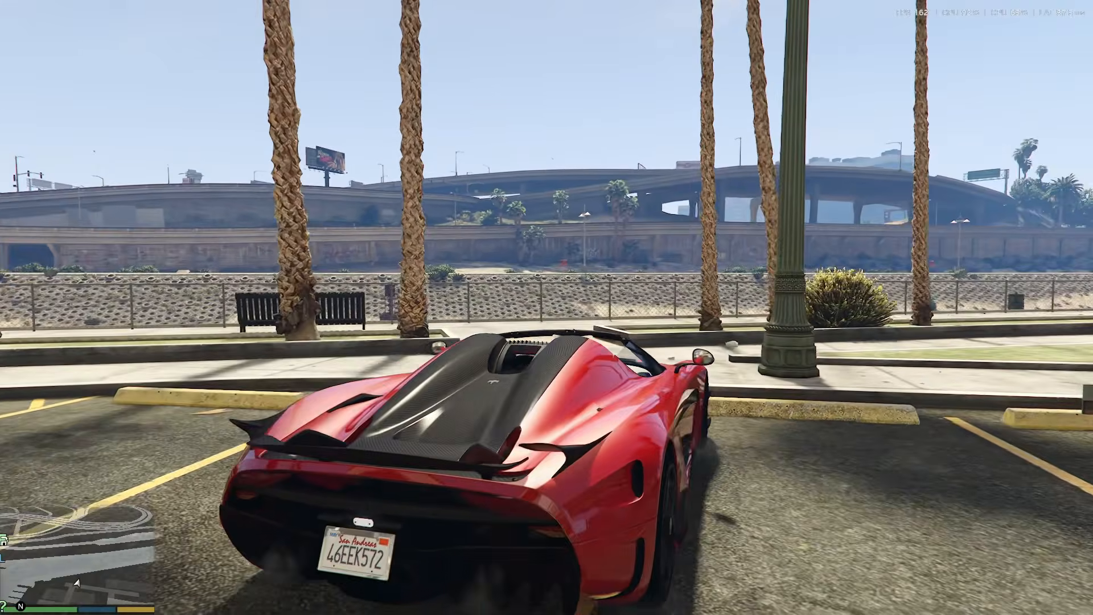
key("a")
key("d")
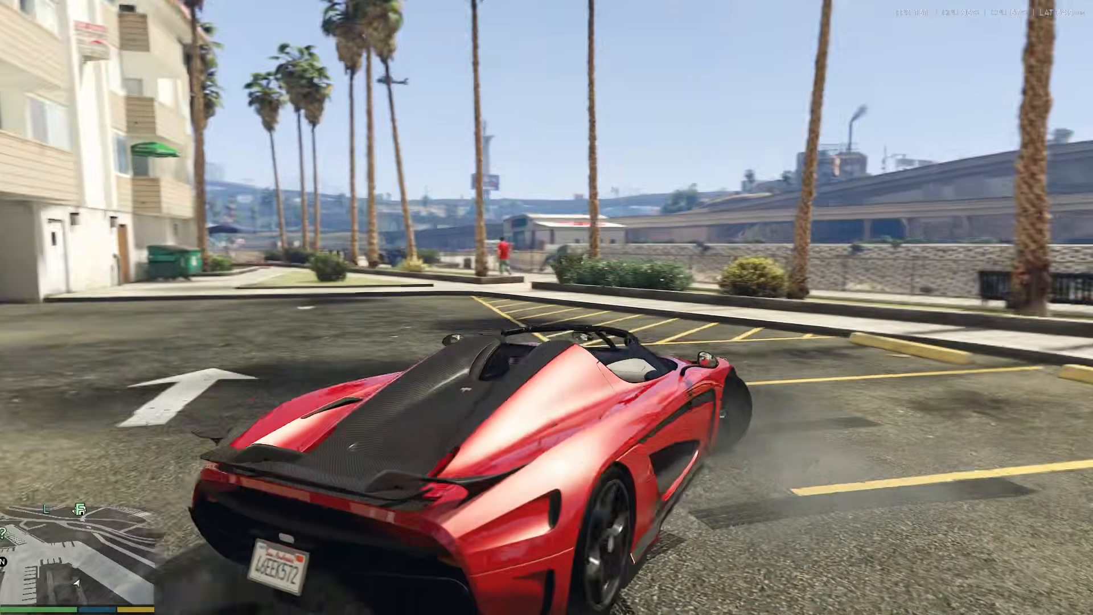
key("s")
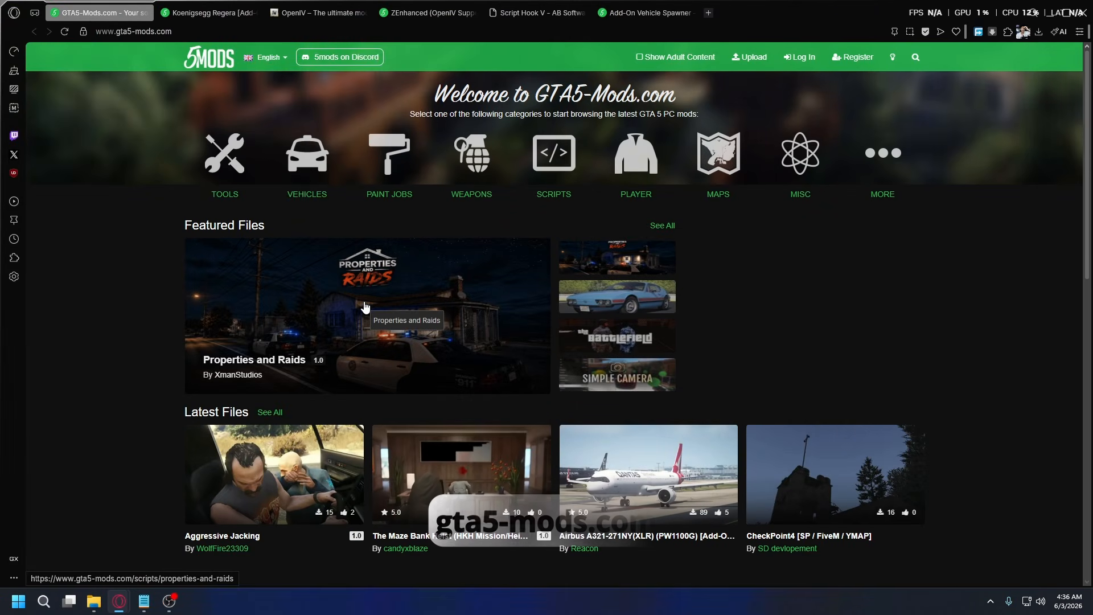
Open the Vehicles category on gta5-mods.com and filter the list by the Add-On tag.
left_click_drag(175, 31, 98, 34)
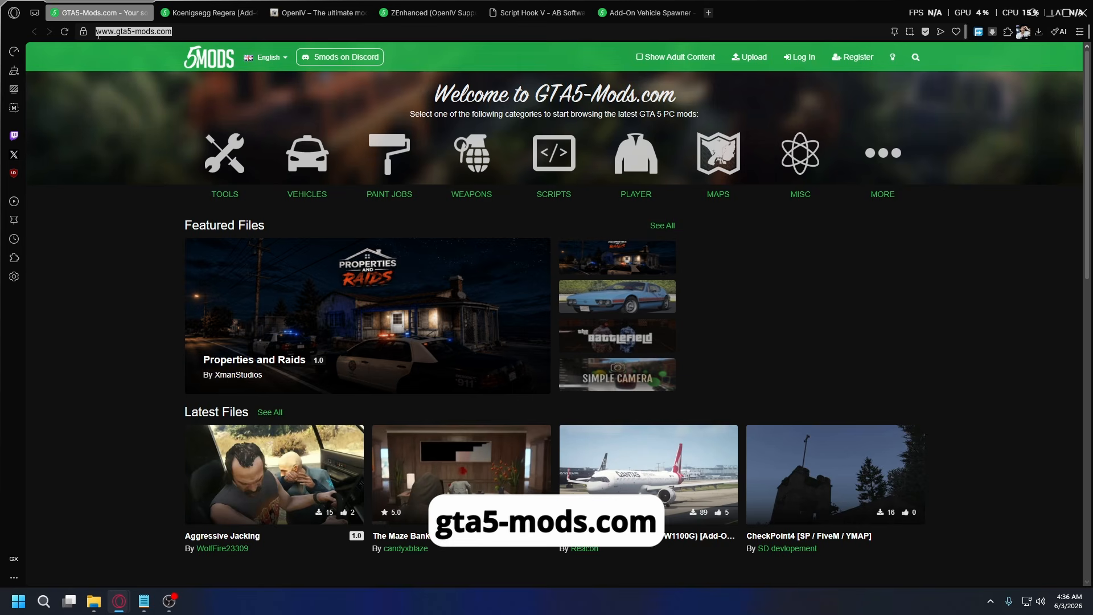
left_click(188, 35)
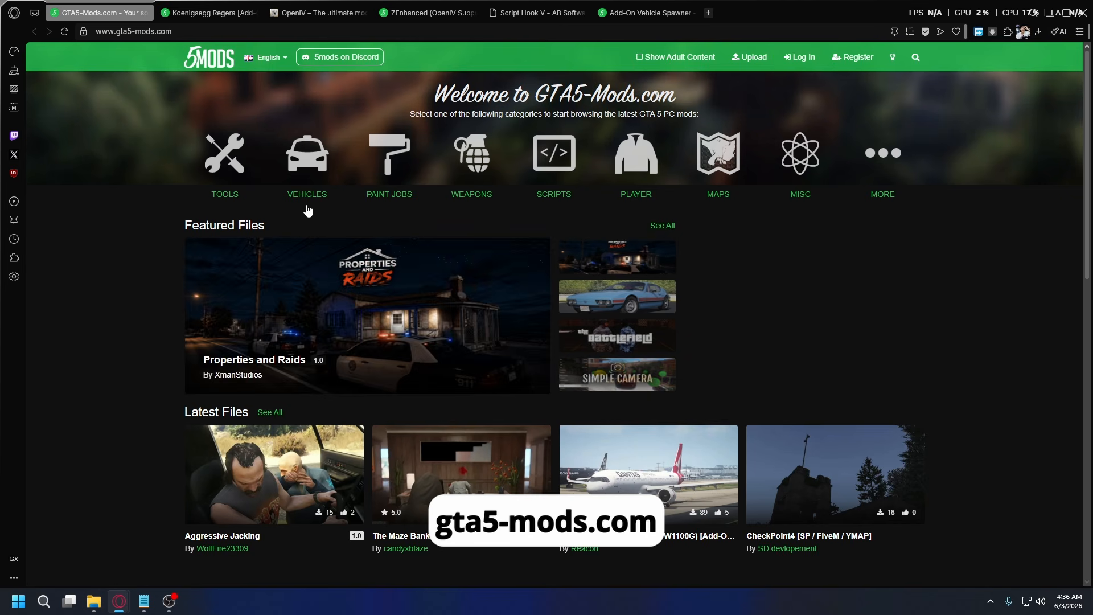
left_click(311, 166)
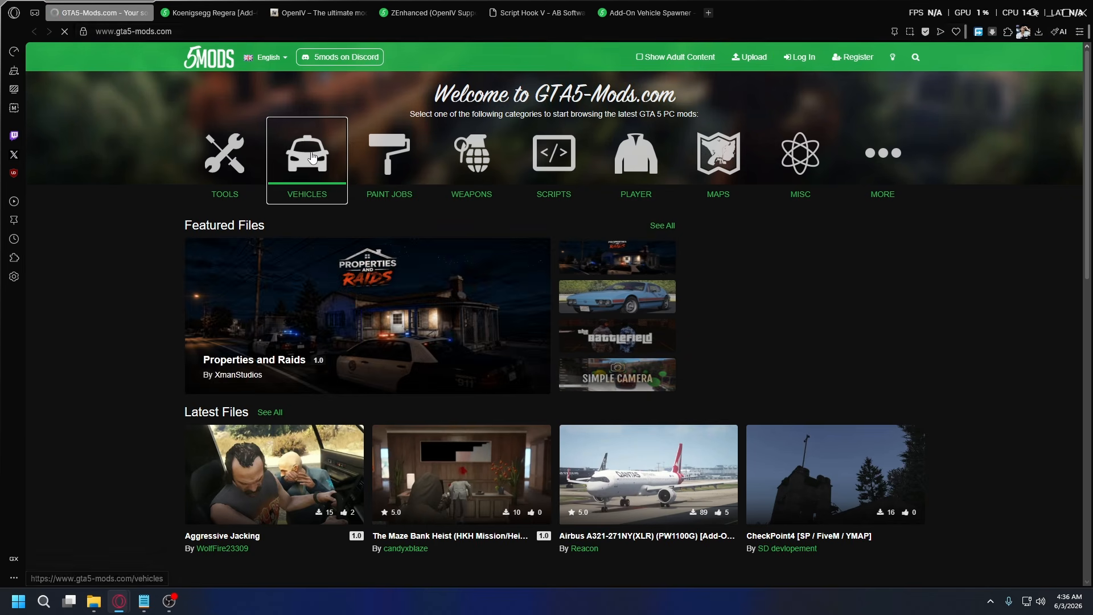
scroll(510, 309, "down", 1)
scroll(591, 208, "up", 1)
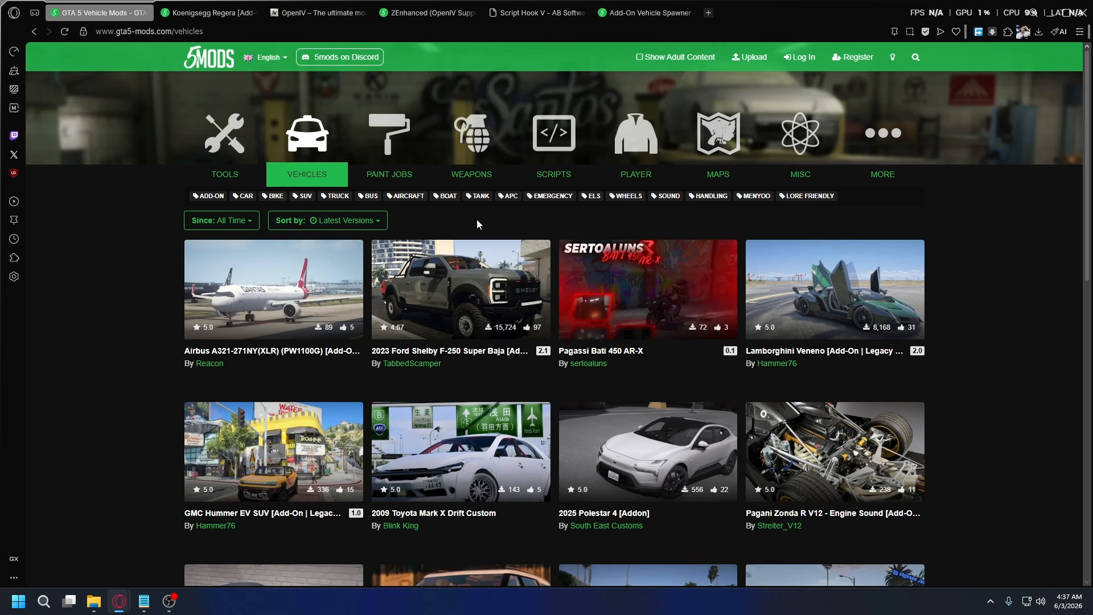
left_click(217, 204)
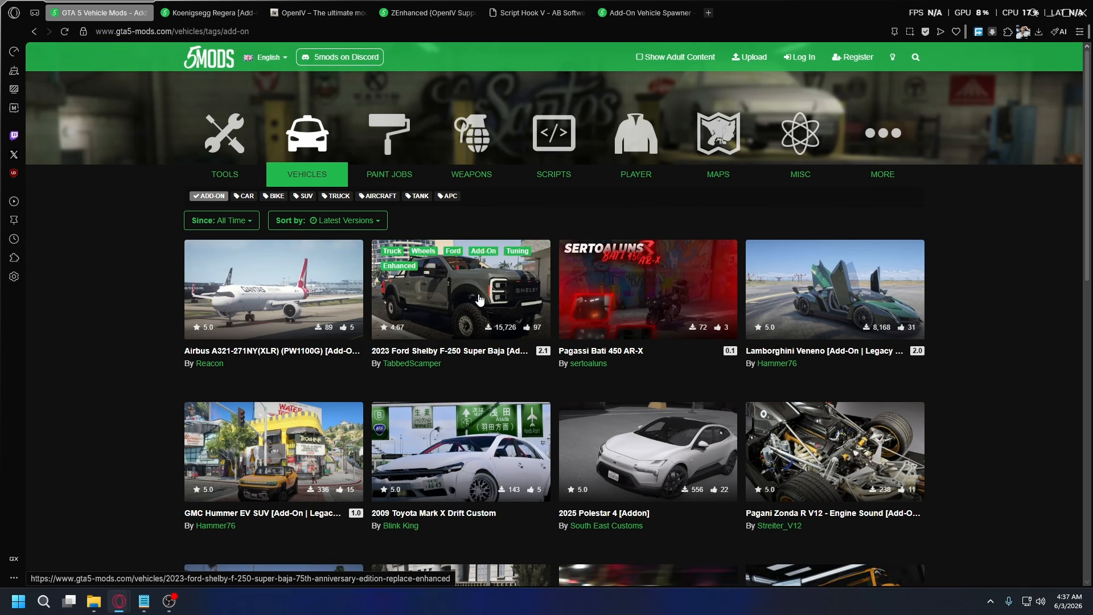
Open the 2023 Ford Shelby F-250 Super Baja page, check its title for Add-On and Enhanced support, and close the page.
left_click(451, 314)
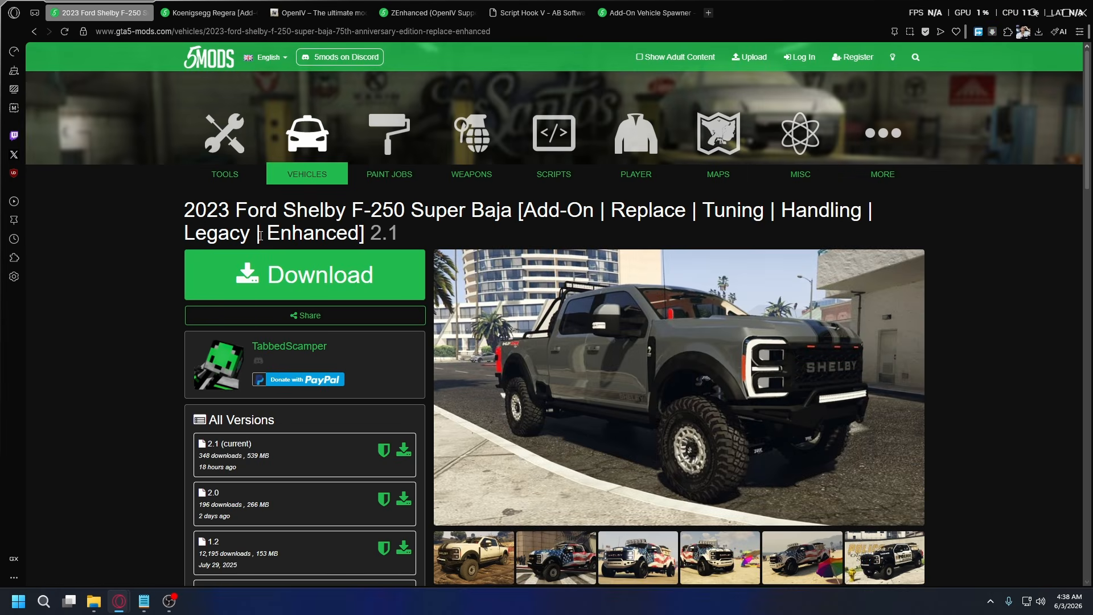
left_click_drag(184, 234, 357, 234)
left_click(358, 233)
left_click_drag(524, 209, 595, 210)
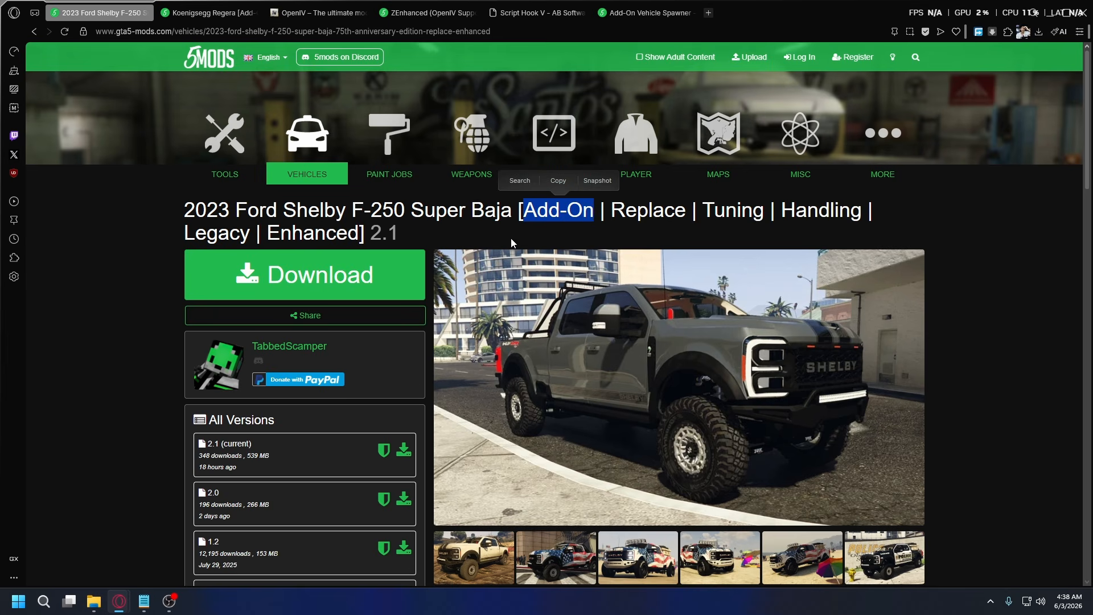
left_click_drag(267, 233, 362, 233)
key("ctrl+w")
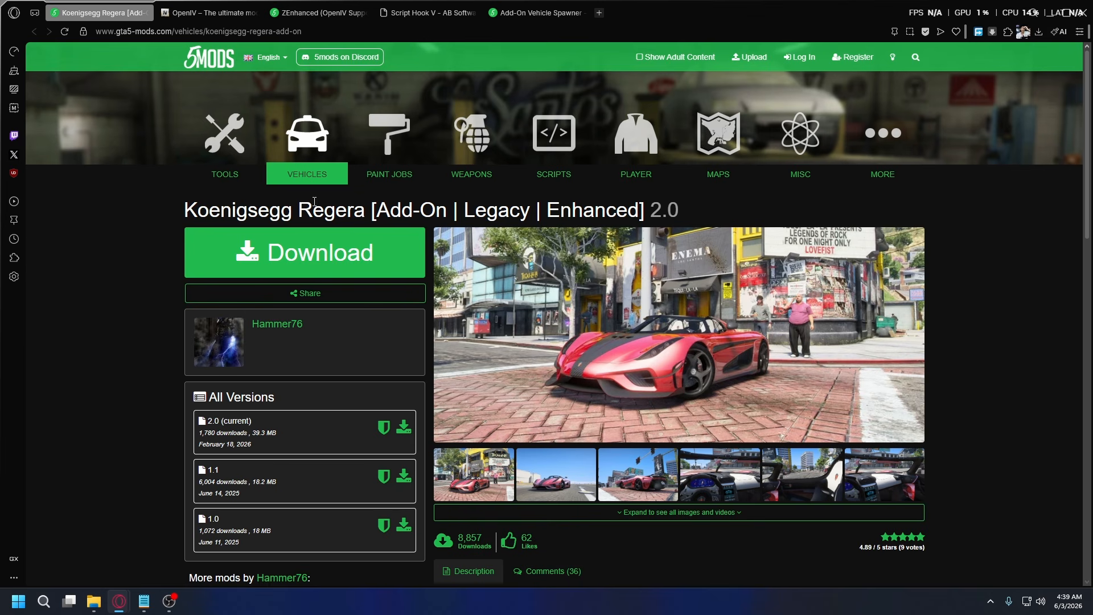
Check the Koenigsegg Regera title for the Add-On and Enhanced labels and open the mod's download page.
left_click_drag(378, 217, 448, 216)
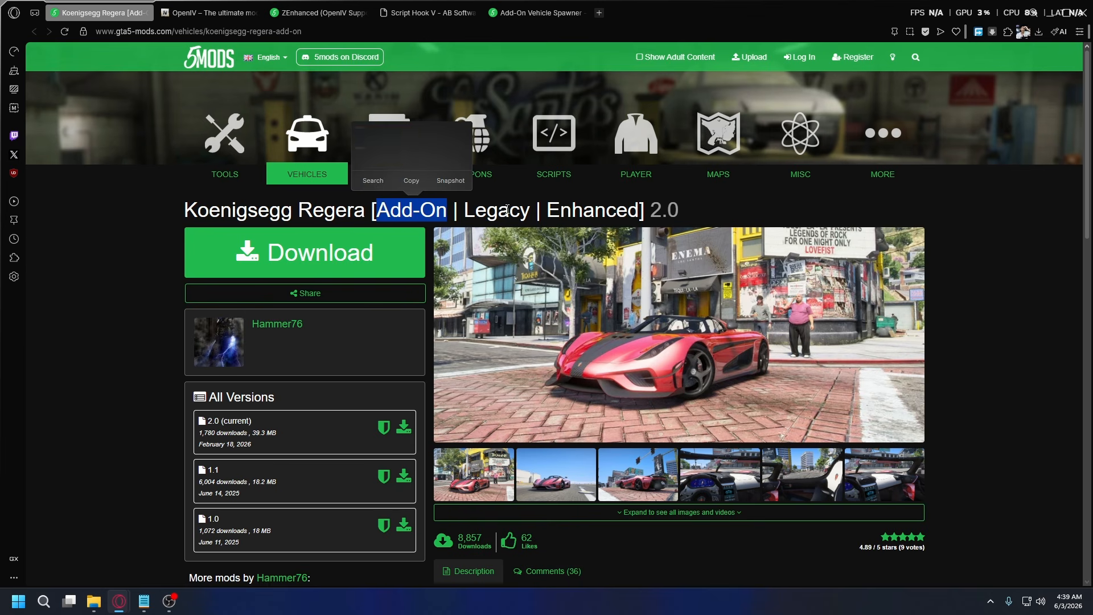
left_click_drag(547, 210, 644, 218)
left_click(649, 214)
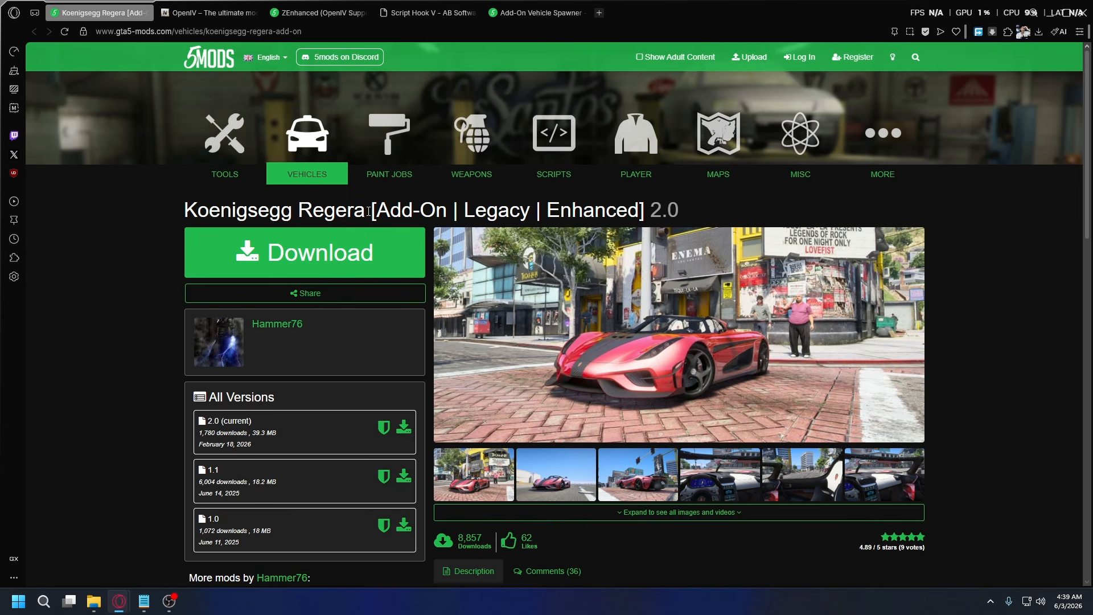
left_click_drag(184, 212, 362, 203)
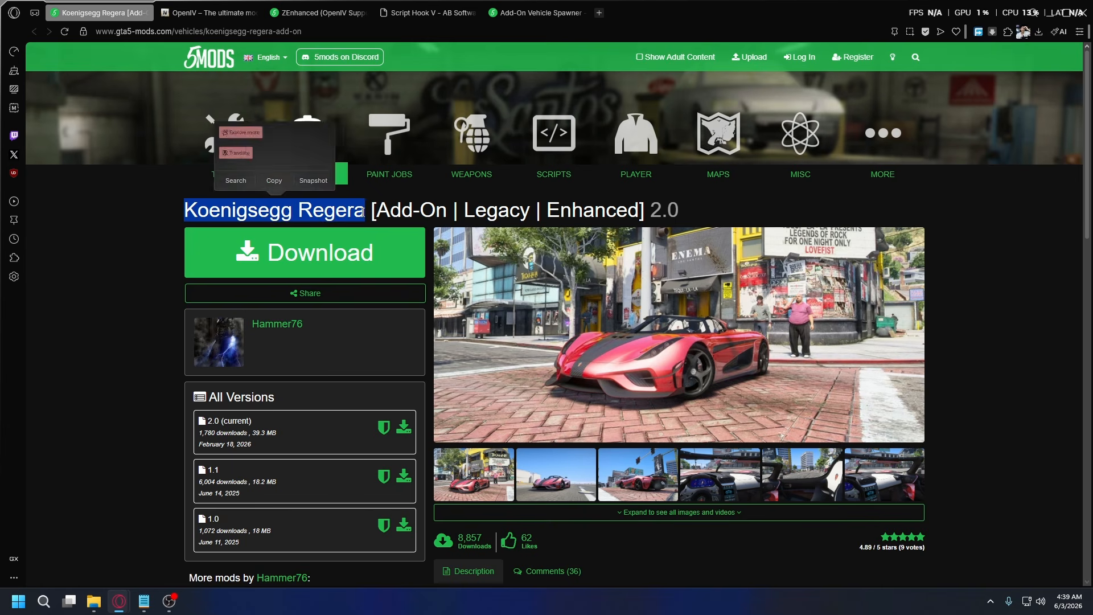
left_click(362, 213)
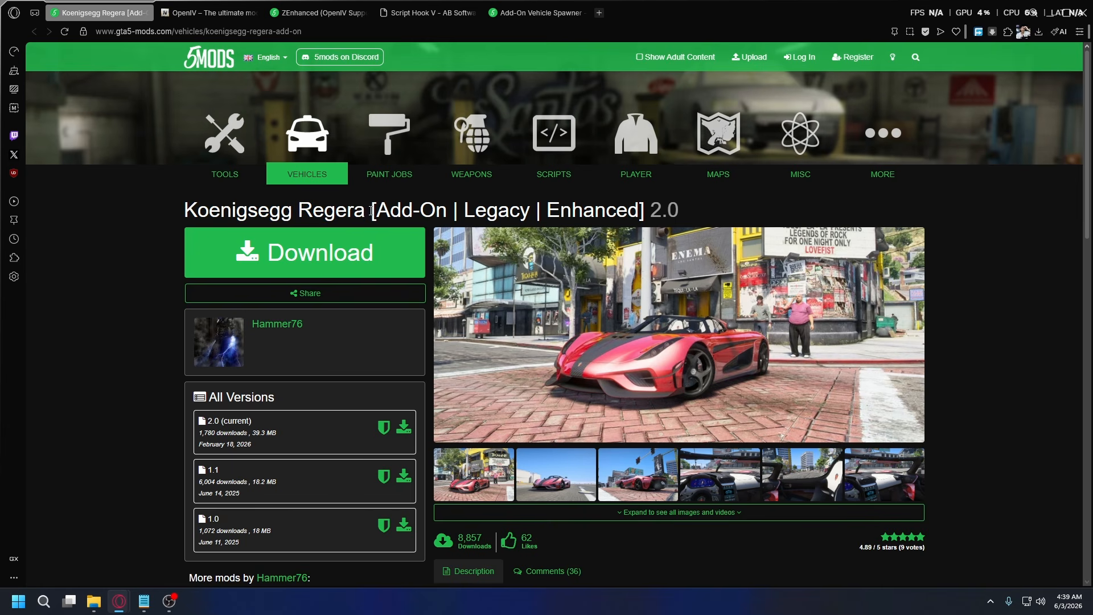
left_click_drag(371, 211, 448, 211)
left_click(447, 212)
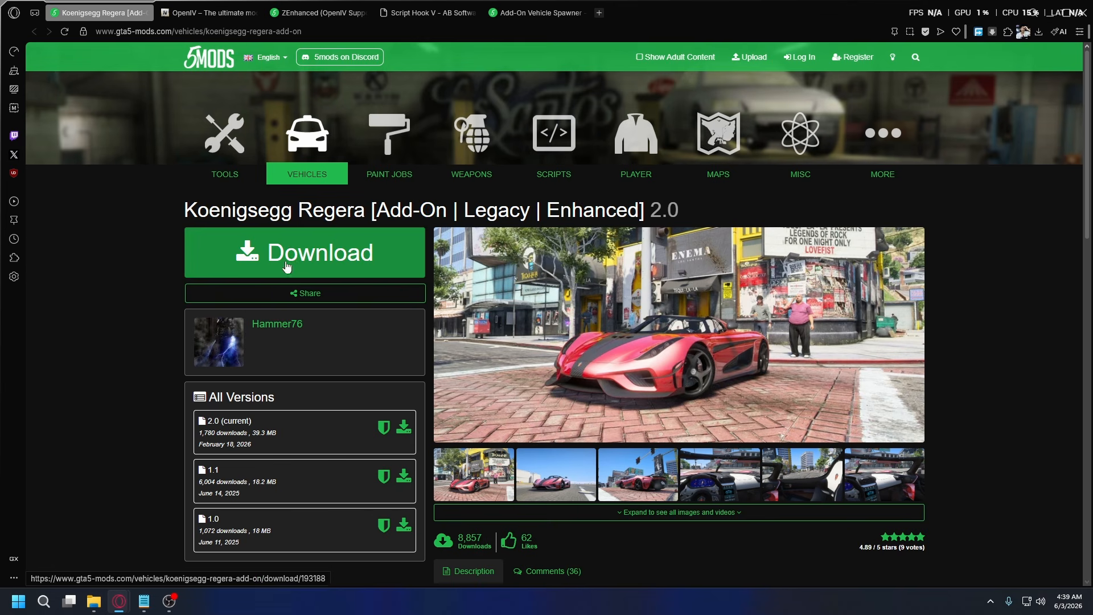
left_click(336, 261)
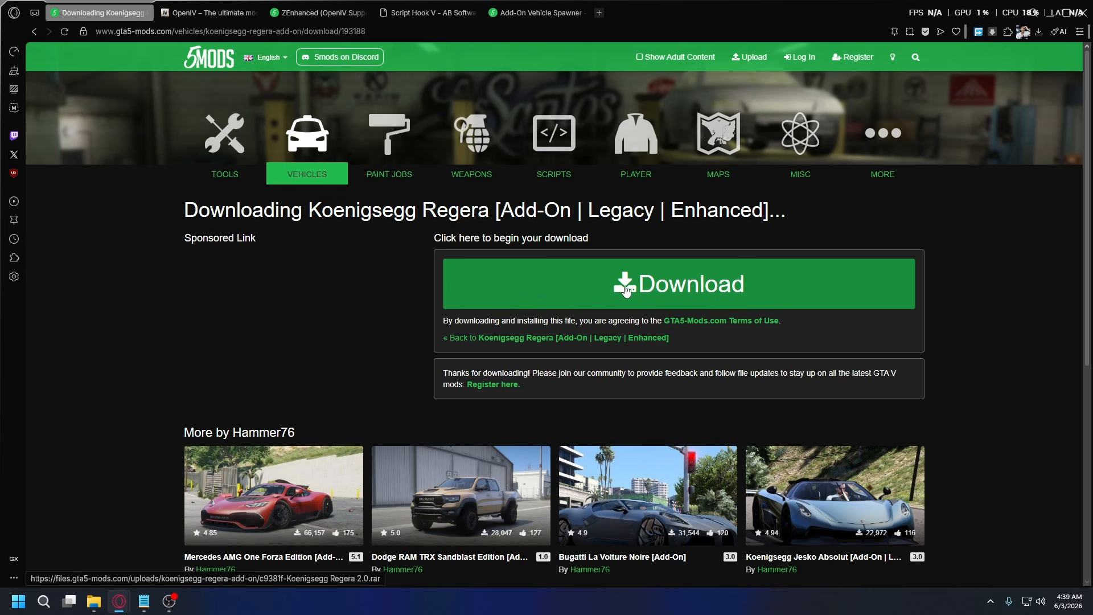
Bring up the OpenIV website, and download the ZEnhanced (OpenIV Support for GTA V Enhanced) mod from its own page.
key("ctrl+Tab")
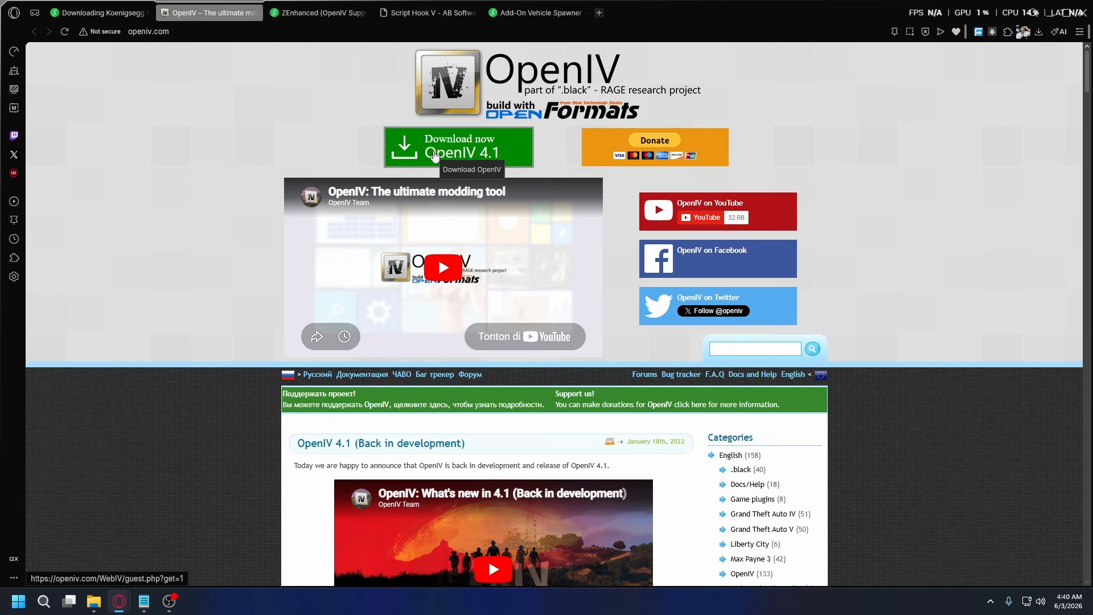
key("ctrl+Tab")
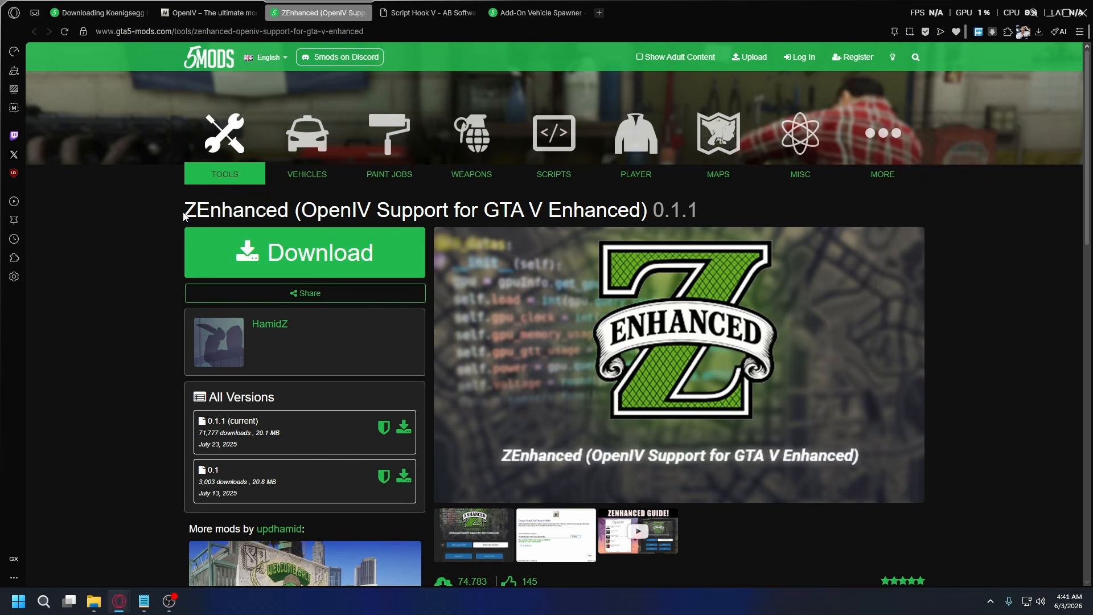
left_click(296, 262)
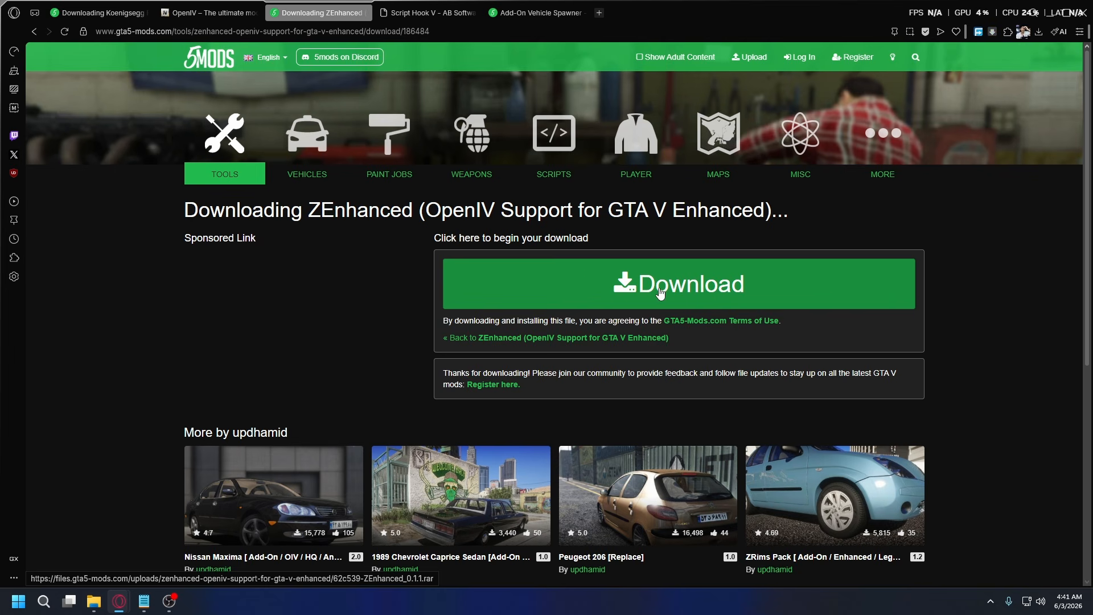
left_click(660, 293)
Bring up the Script Hook V page and examine its title, web address and download link.
key("ctrl+Tab")
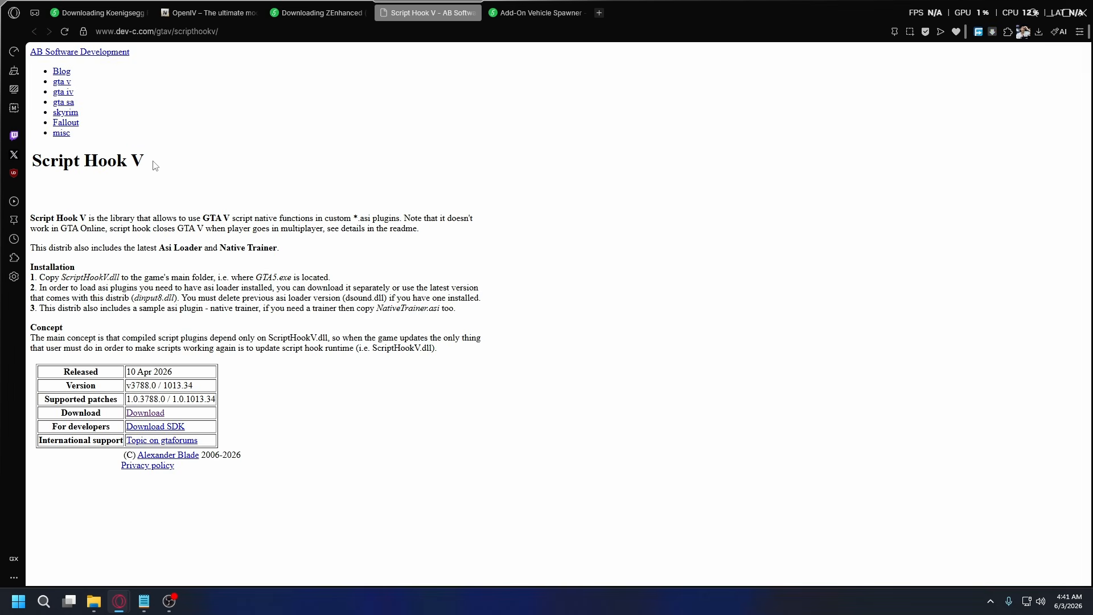
left_click_drag(152, 162, 32, 159)
left_click(211, 171)
left_click_drag(231, 33, 95, 44)
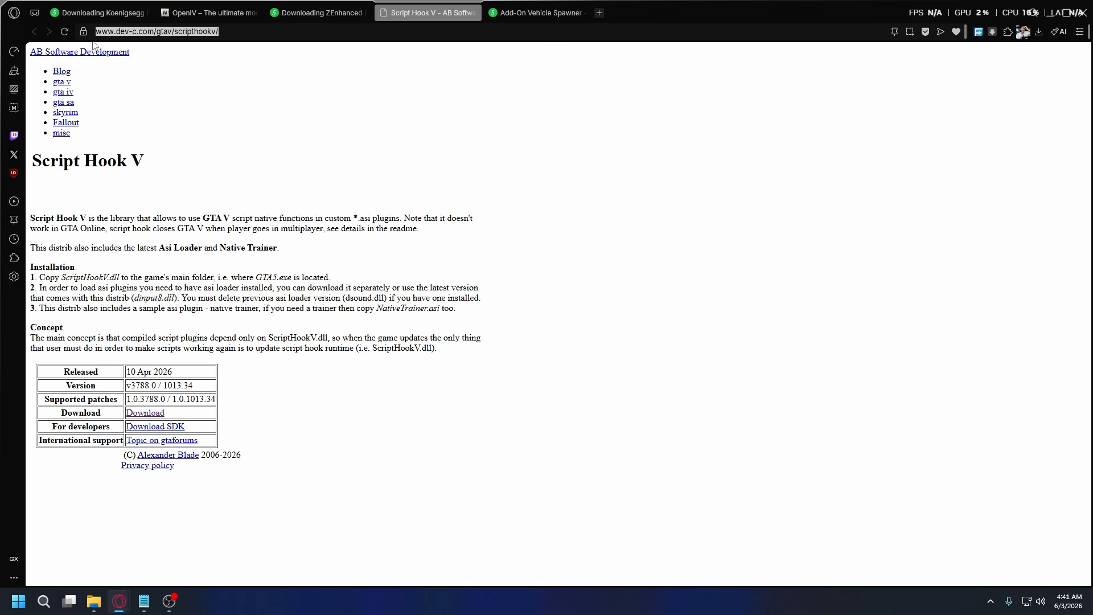
left_click(379, 138)
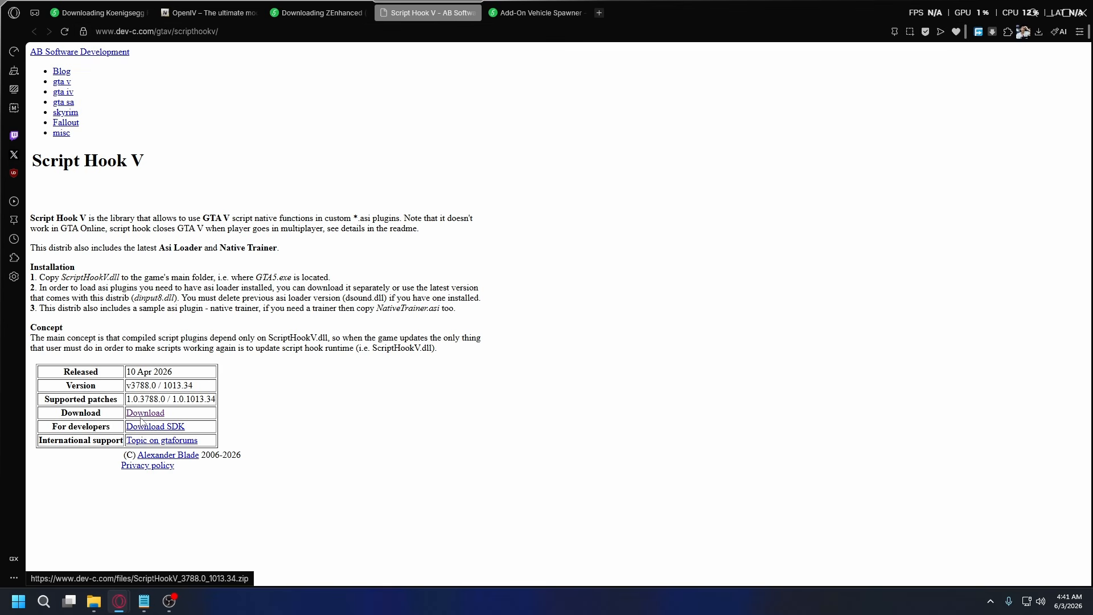
Go to the Add-On Vehicle Spawner page and request the download of the mod.
key("ctrl+Tab")
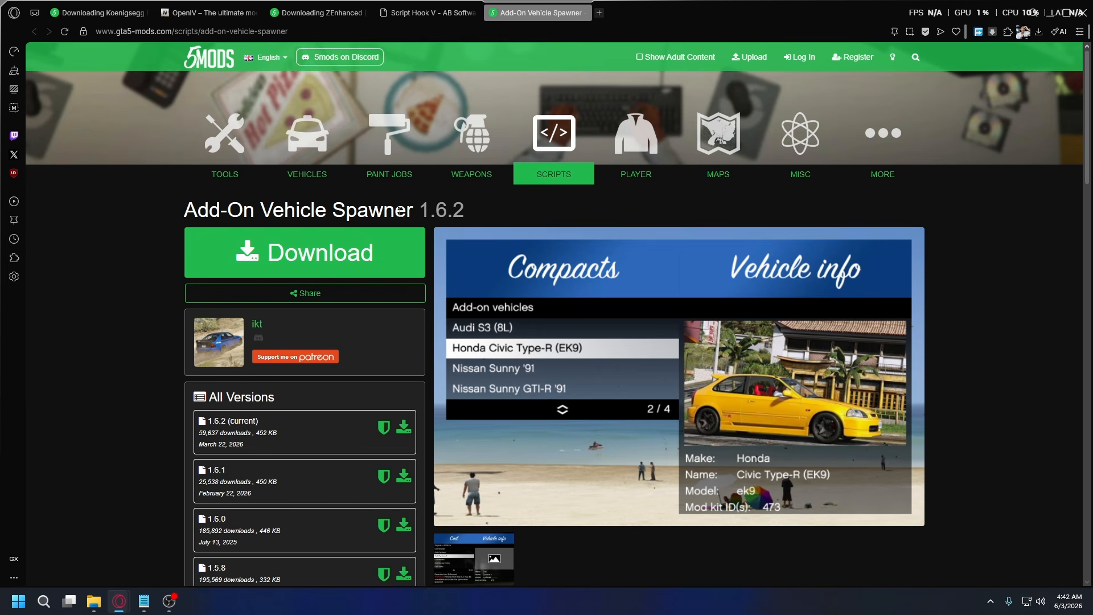
left_click_drag(185, 212, 414, 209)
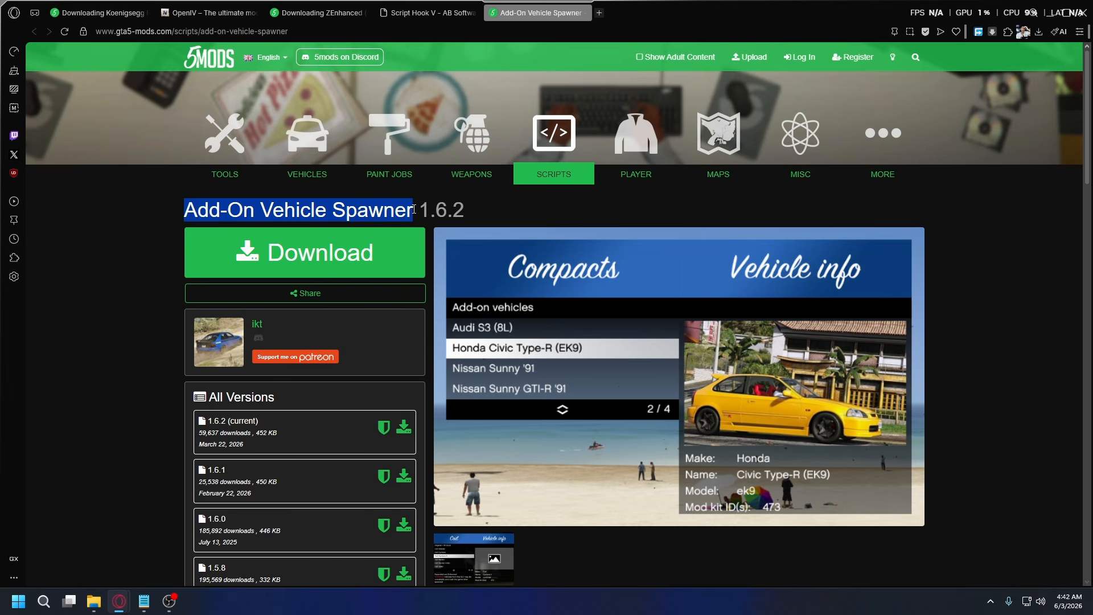
left_click(413, 209)
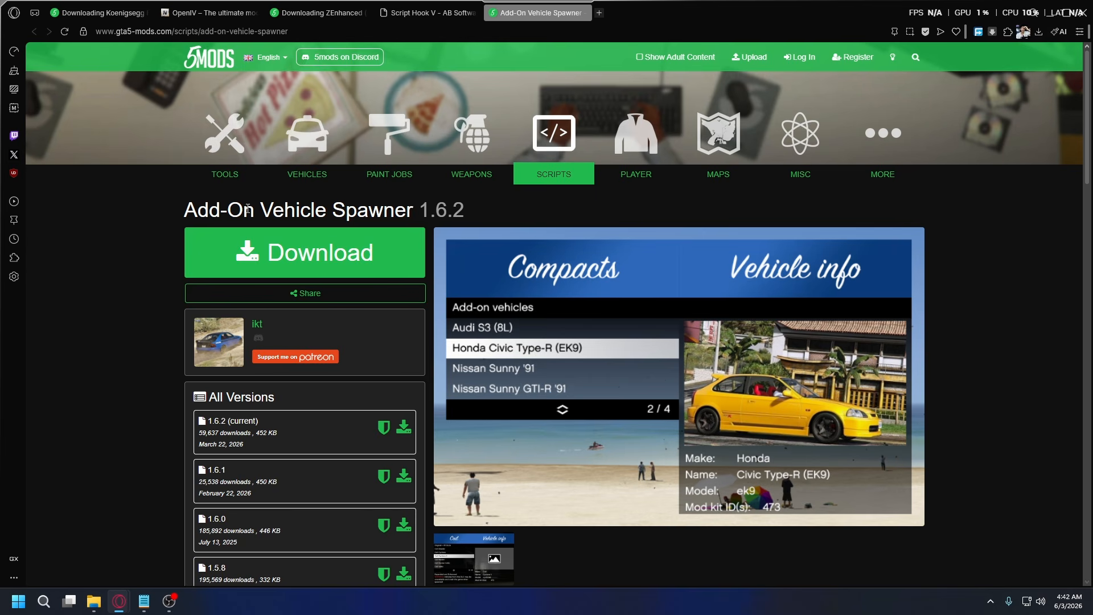
left_click(308, 253)
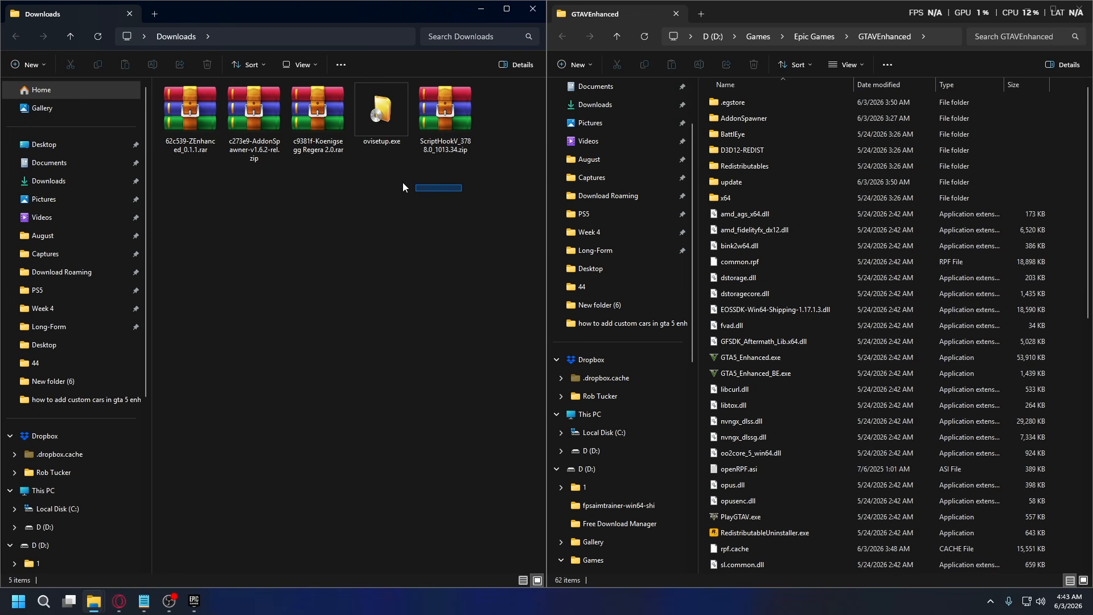
Review the downloaded ZEnhanced, AddonSpawner, Koenigsegg Regera, OpenIV setup and ScriptHookV files in the Downloads folder.
left_click_drag(402, 183, 214, 127)
left_click(251, 211)
left_click(370, 116)
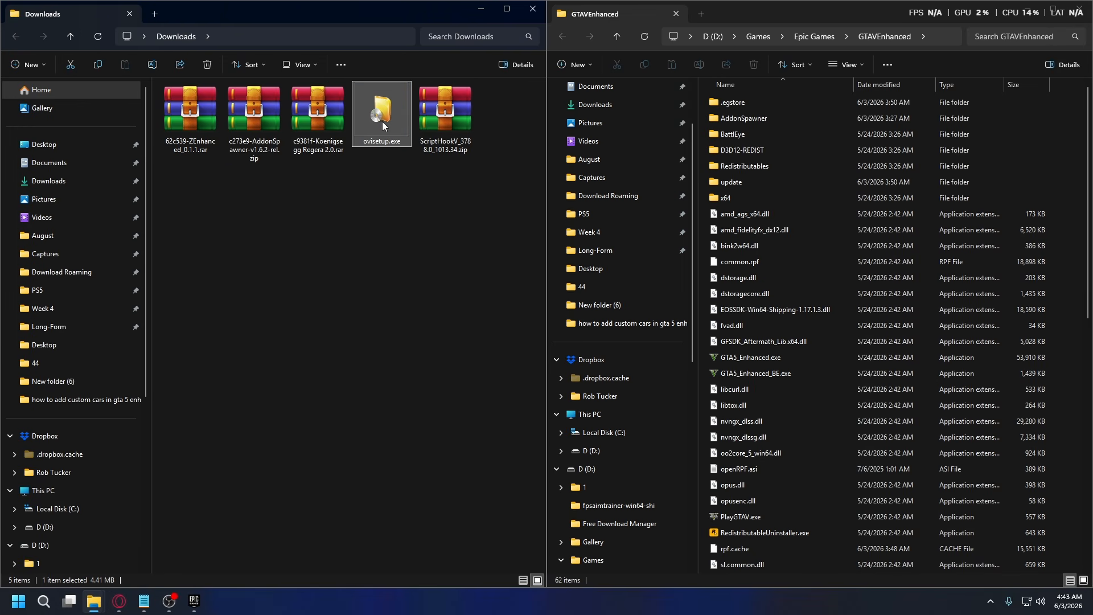
left_click(450, 114)
left_click(318, 116)
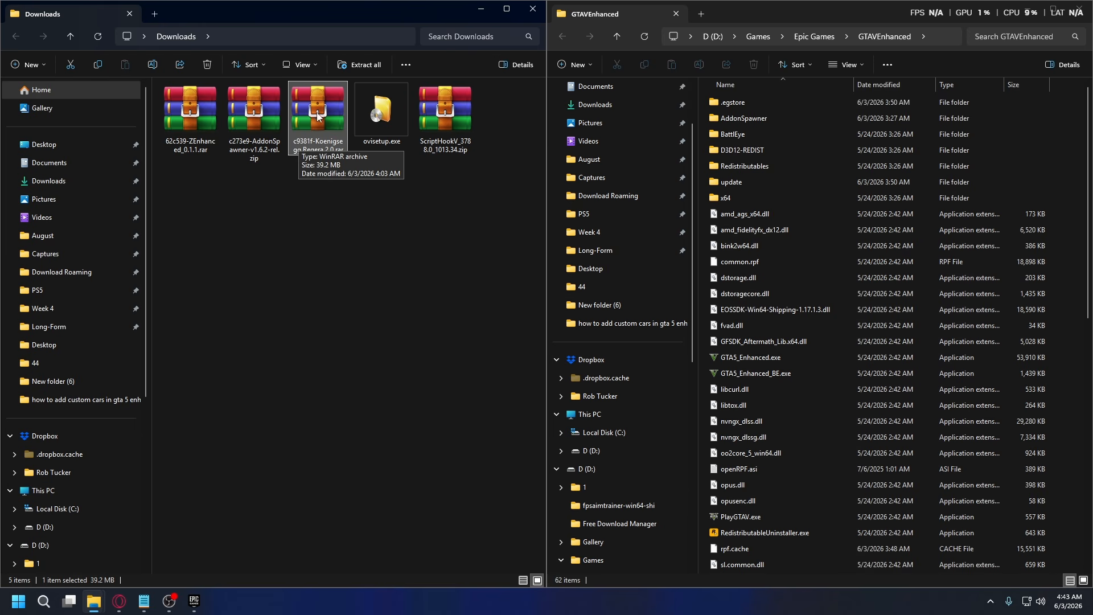
left_click(238, 128)
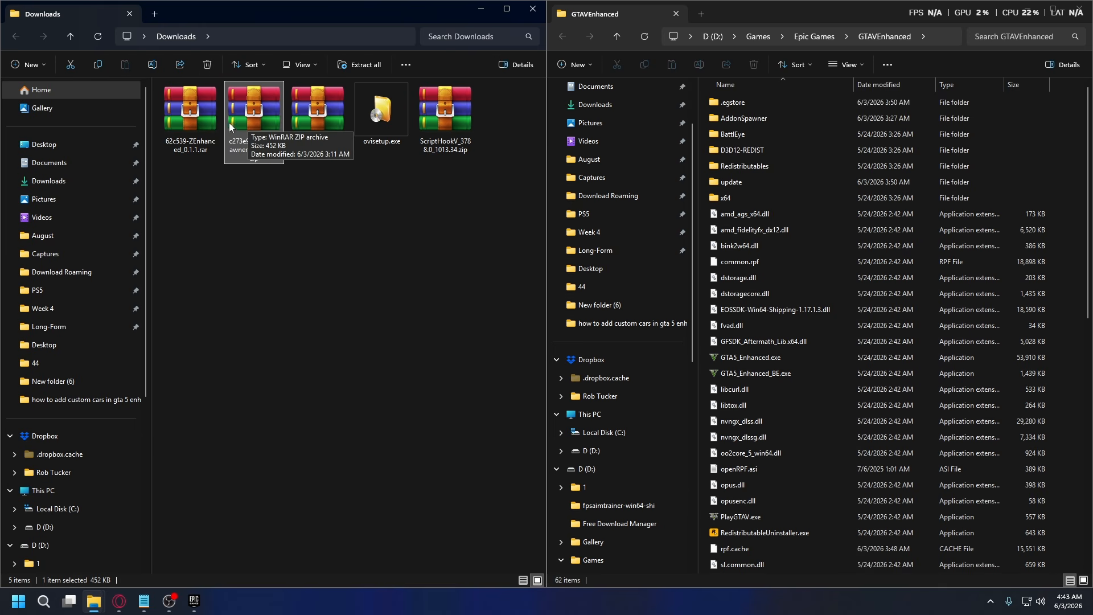
left_click(197, 117)
left_click(492, 229)
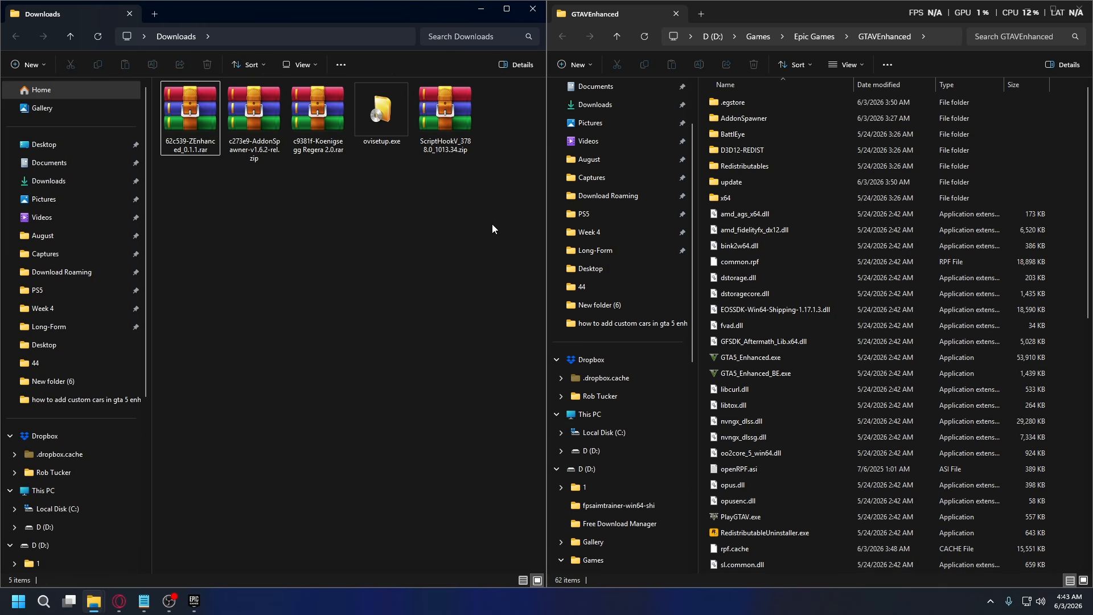
left_click_drag(493, 229, 165, 86)
left_click(490, 209)
Switch to the Steam library and bring up the options for Counter-Strike 2 as an example game.
key("alt+Tab")
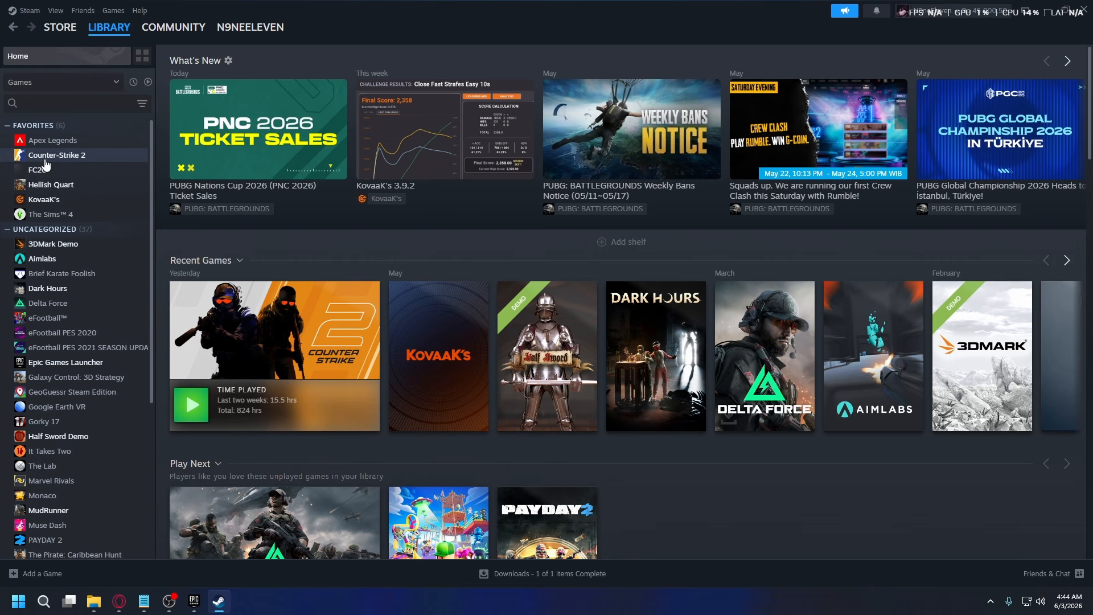
right_click(64, 156)
mouse_move(116, 227)
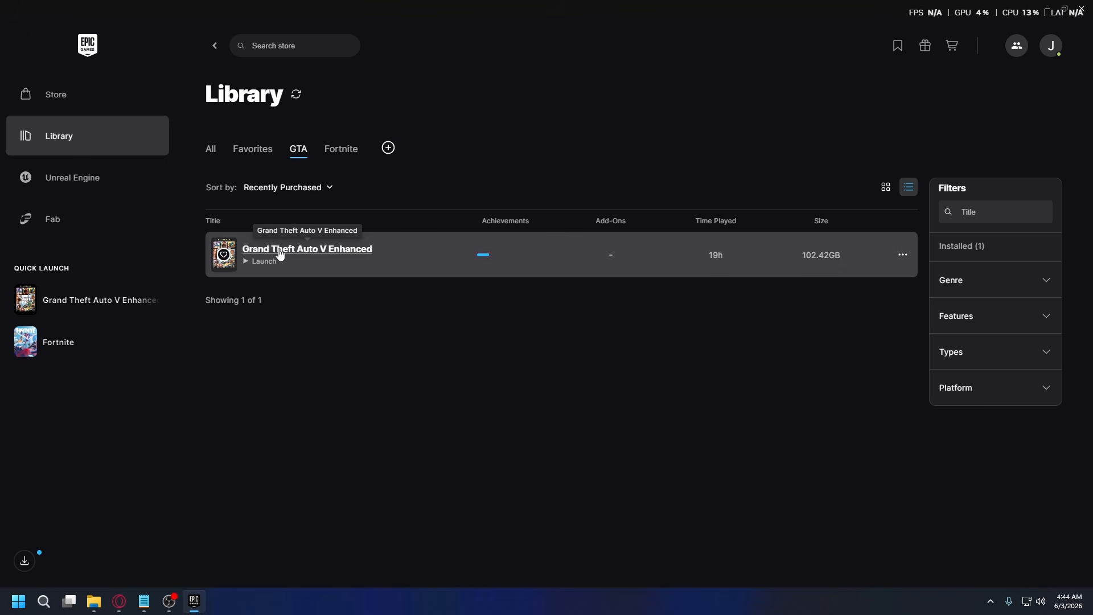
Examine the install location option in the management settings of Grand Theft Auto V Enhanced, and close them.
left_click(904, 255)
left_click(921, 412)
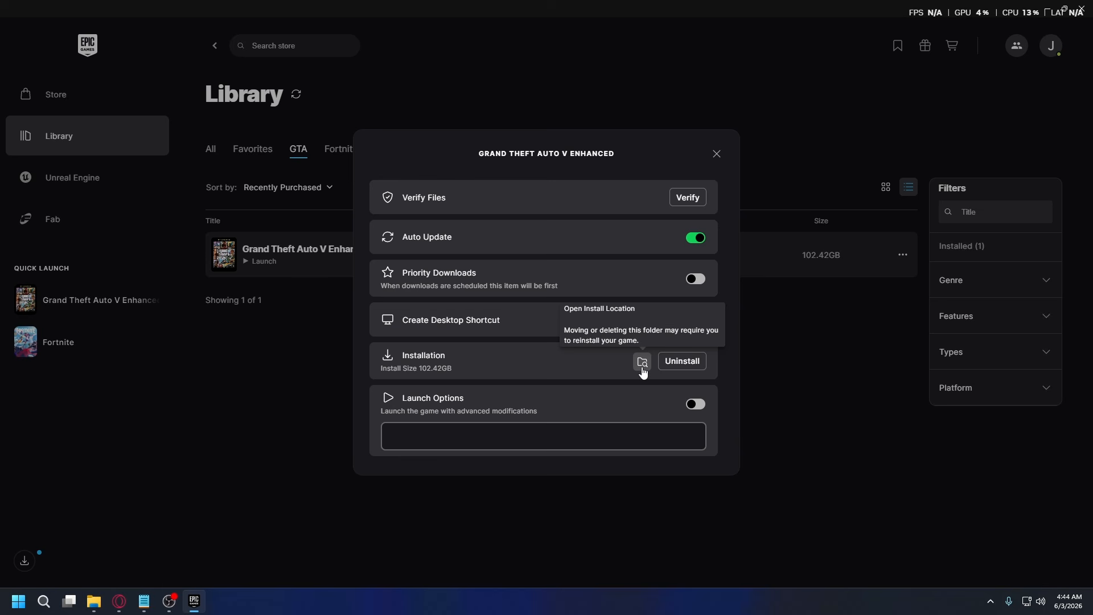
left_click(717, 154)
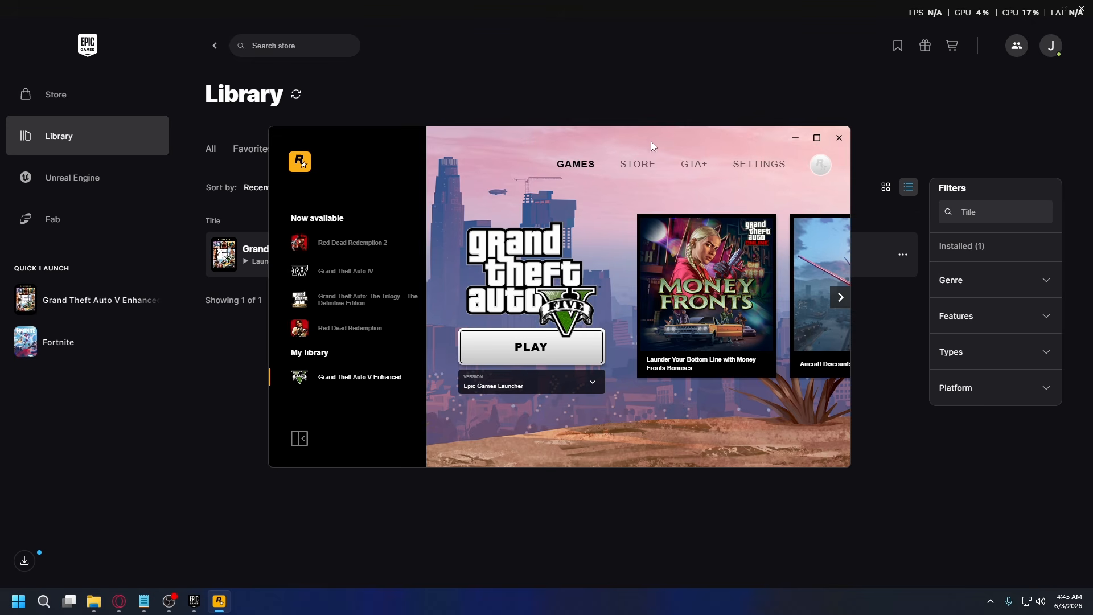
Open the Rockstar Games Launcher settings to look up the game's installation folder.
left_click(757, 166)
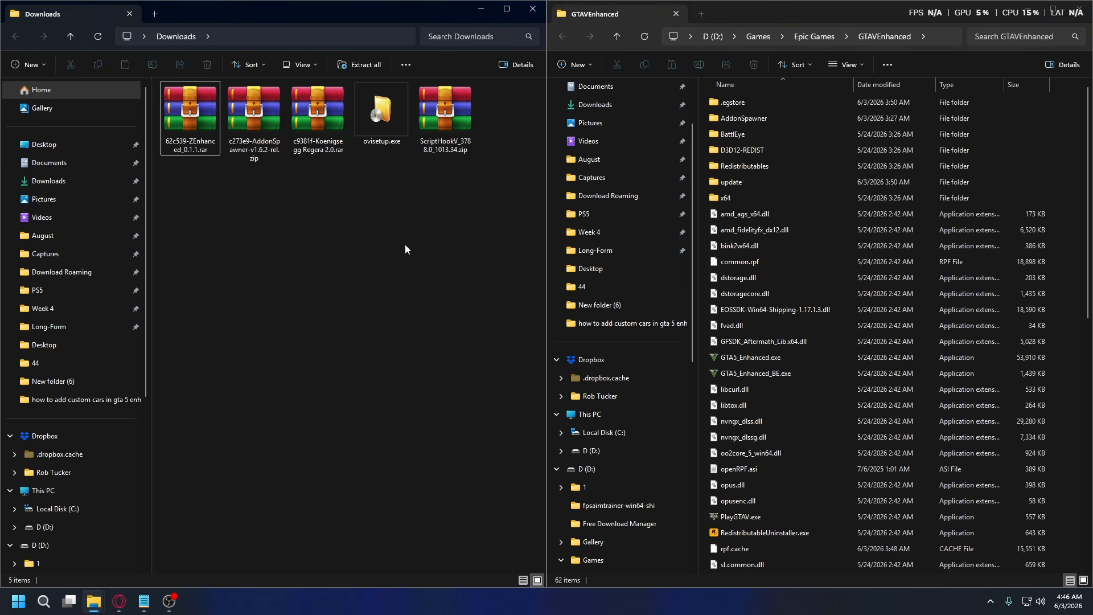
Open ScriptHookV_3788.0_1013.34.zip from the Downloads folder and go into its bin folder.
left_click(447, 116)
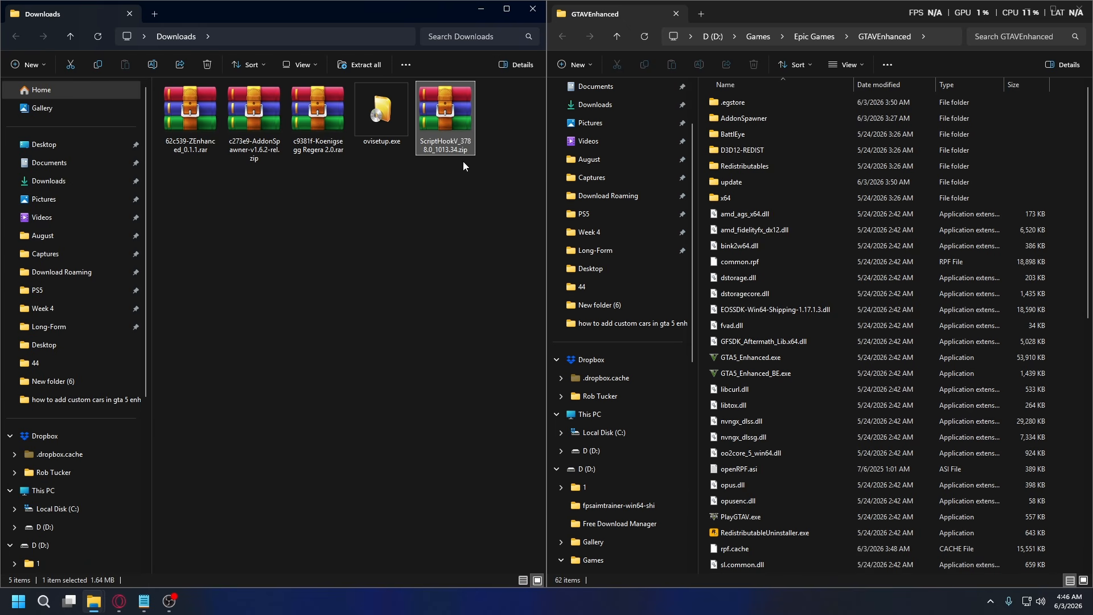
right_click(448, 115)
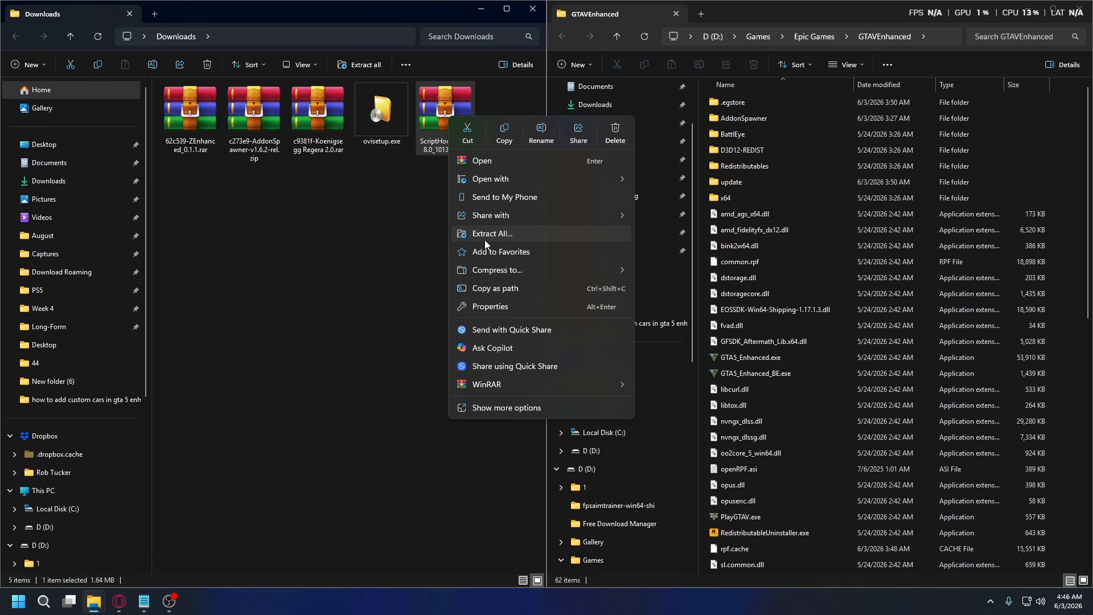
left_click(409, 227)
left_click(464, 115)
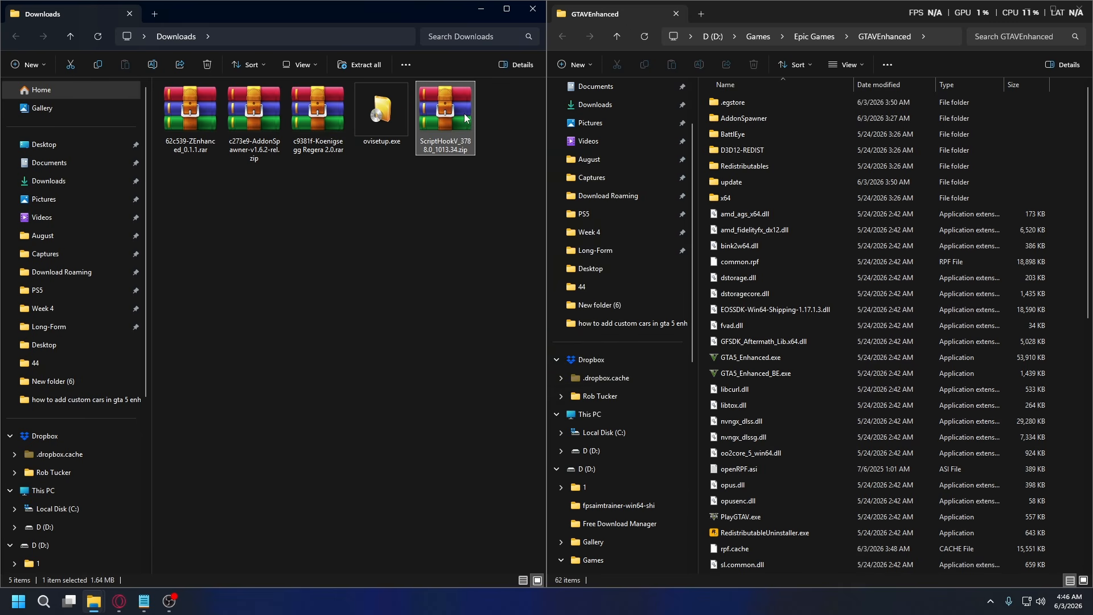
right_click(446, 116)
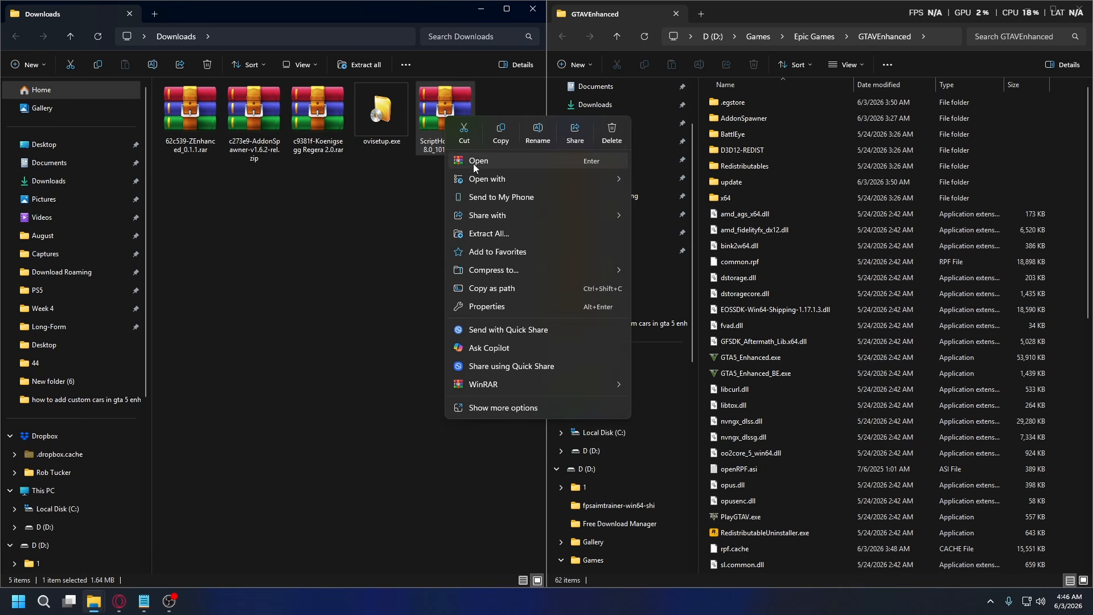
left_click(497, 161)
double_click(118, 257)
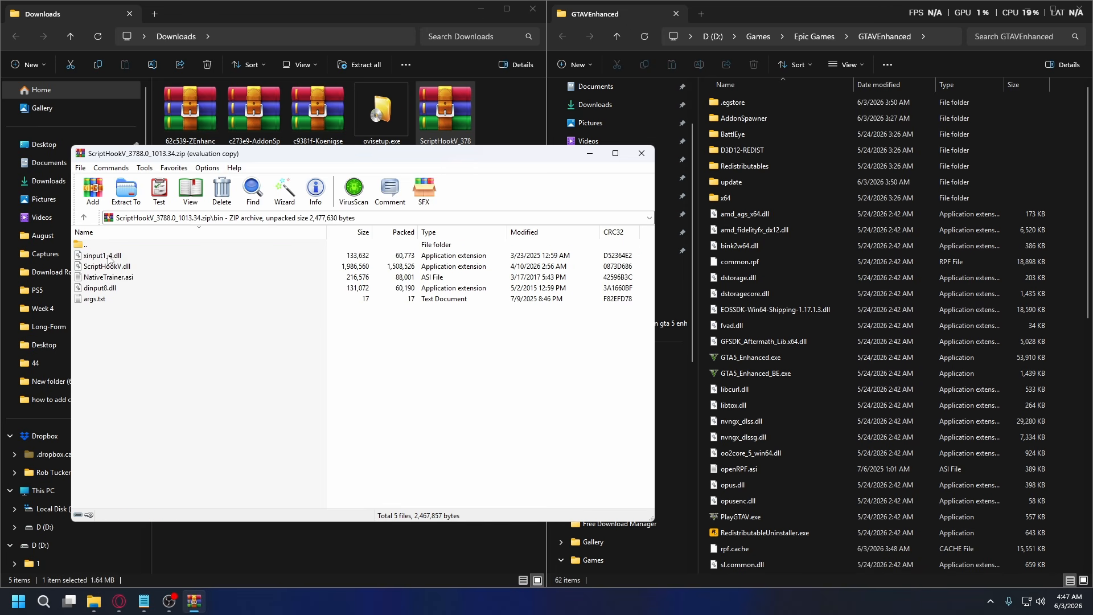
Copy xinput1_4.dll, ScriptHookV.dll, dinput8.dll and args.txt from the archive into the GTAVEnhanced game folder.
left_click(110, 259)
left_click(130, 266, "shift")
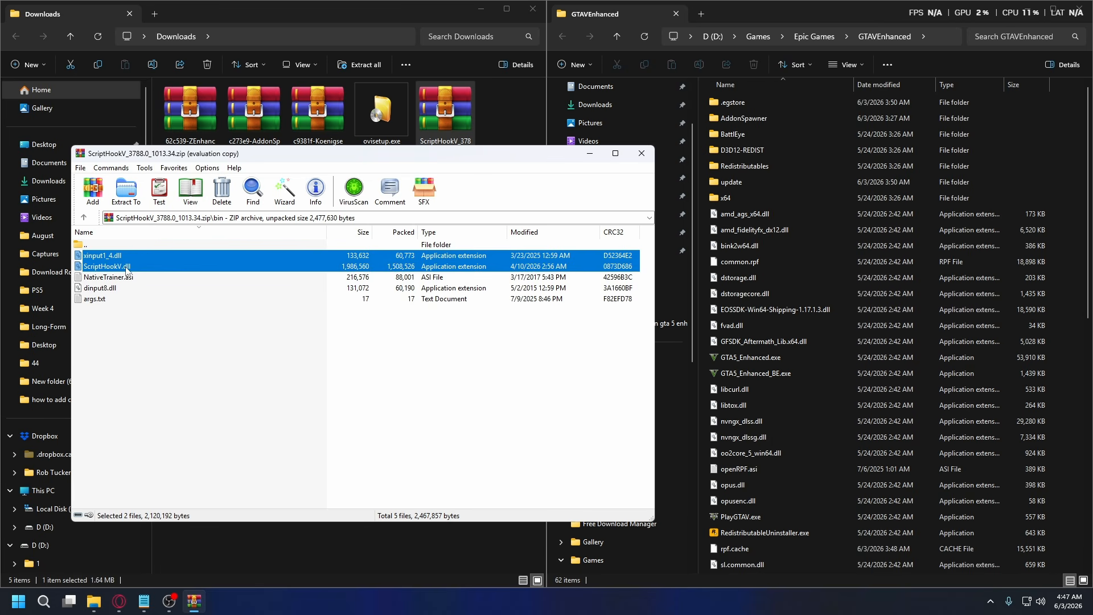
left_click(115, 288, "ctrl")
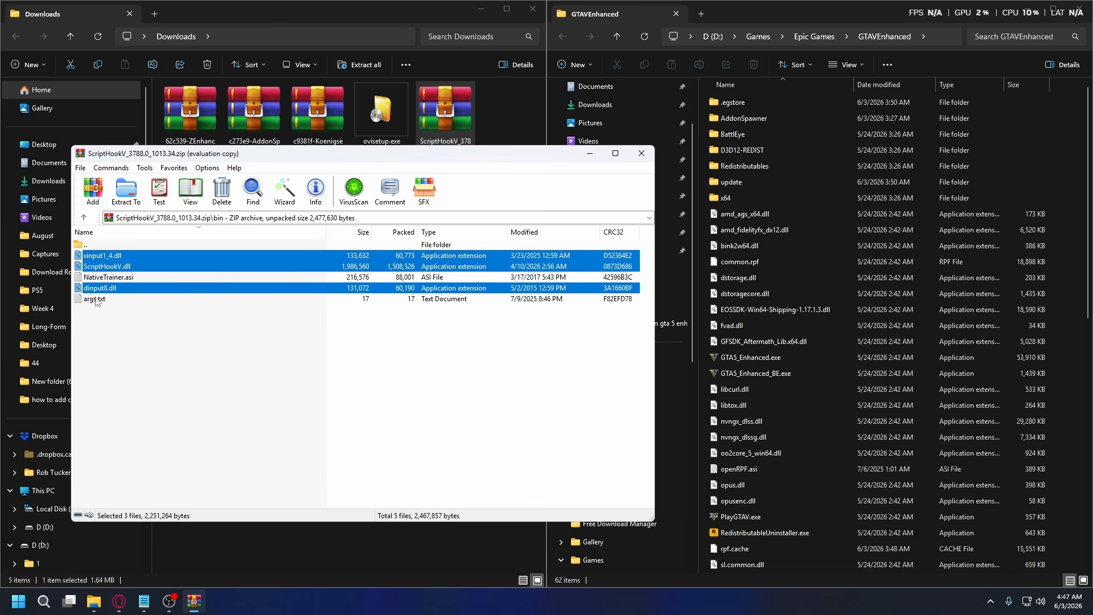
left_click(101, 299, "ctrl")
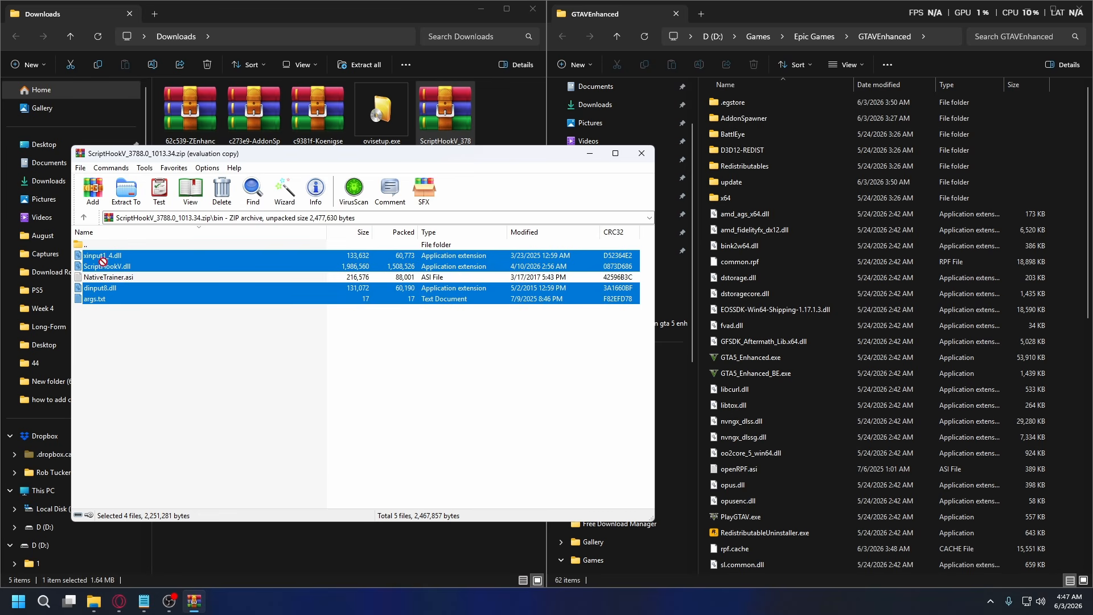
left_click_drag(102, 261, 1058, 233)
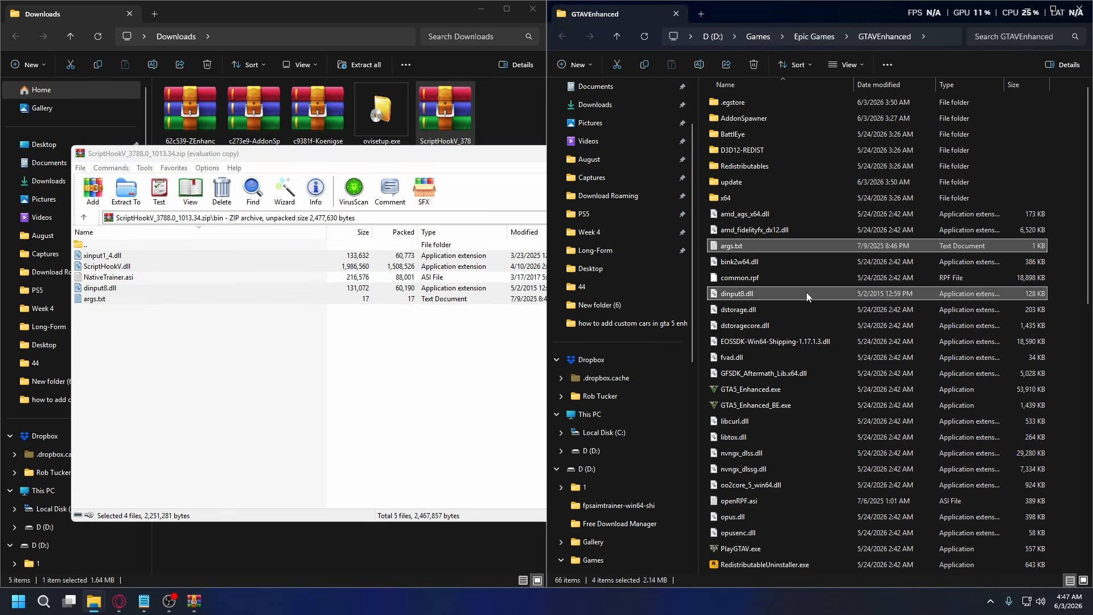
Close the ScriptHookV archive and delete its zip file from the Downloads folder.
left_click(439, 366)
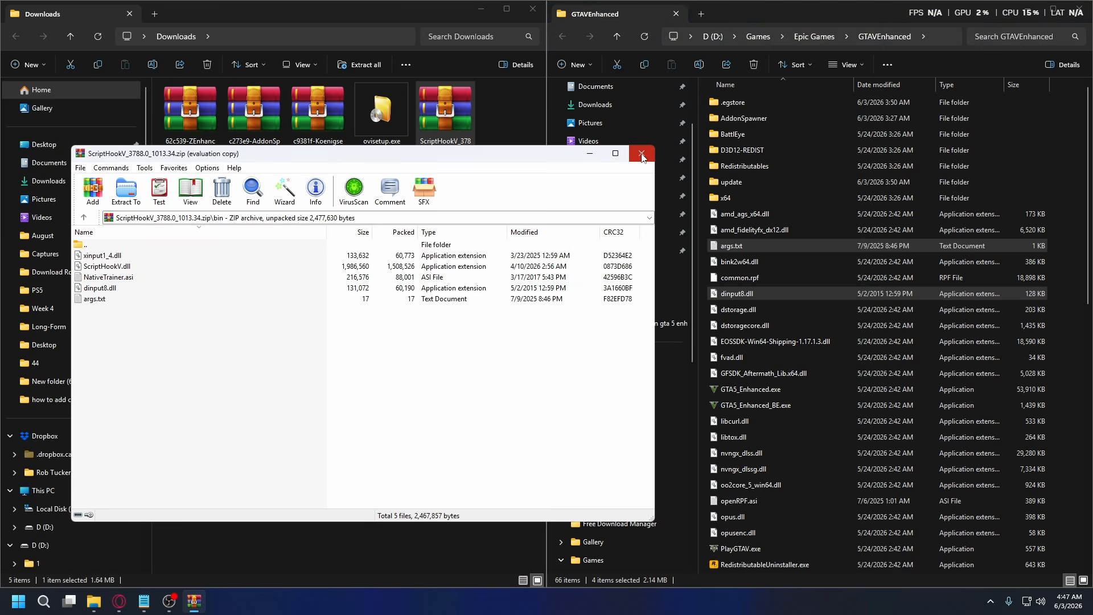
left_click(641, 153)
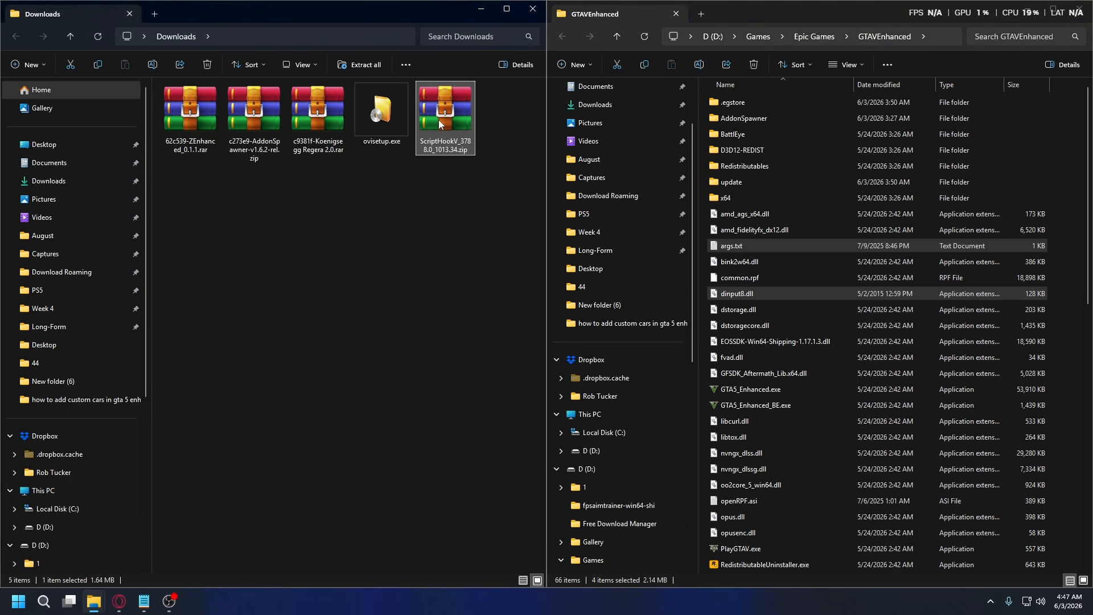
right_click(439, 120)
left_click(607, 139)
Copy the AddonSpawner folder and AddonSpawner.asi from the AddonSpawner archive into the GTAVEnhanced folder, replacing the existing files.
left_click(258, 114)
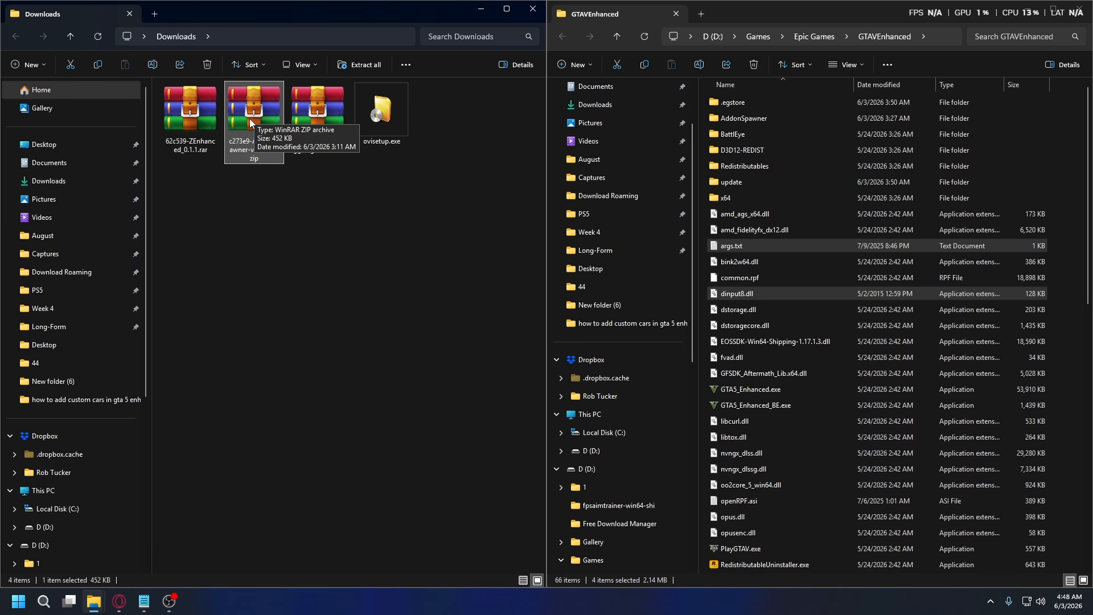
right_click(250, 118)
left_click(323, 165)
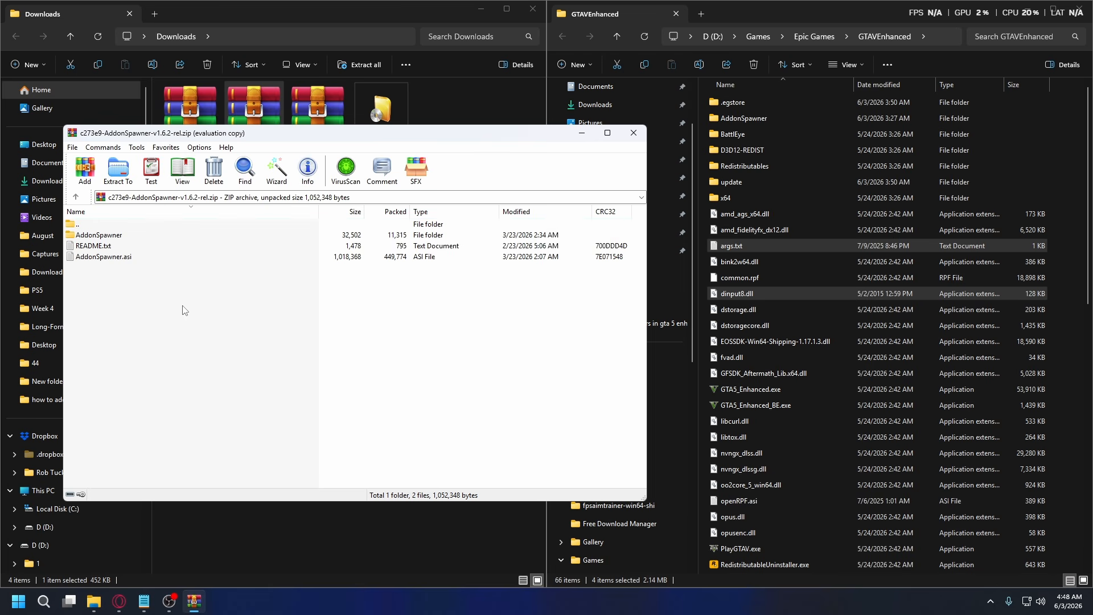
left_click(118, 236)
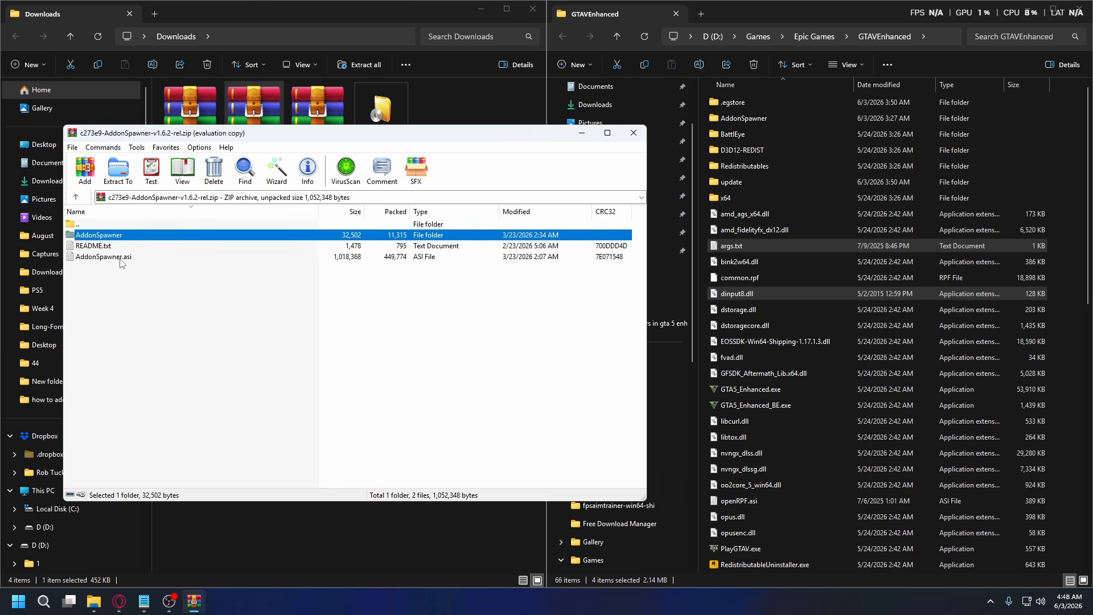
left_click(121, 257, "ctrl")
left_click_drag(117, 241, 1066, 251)
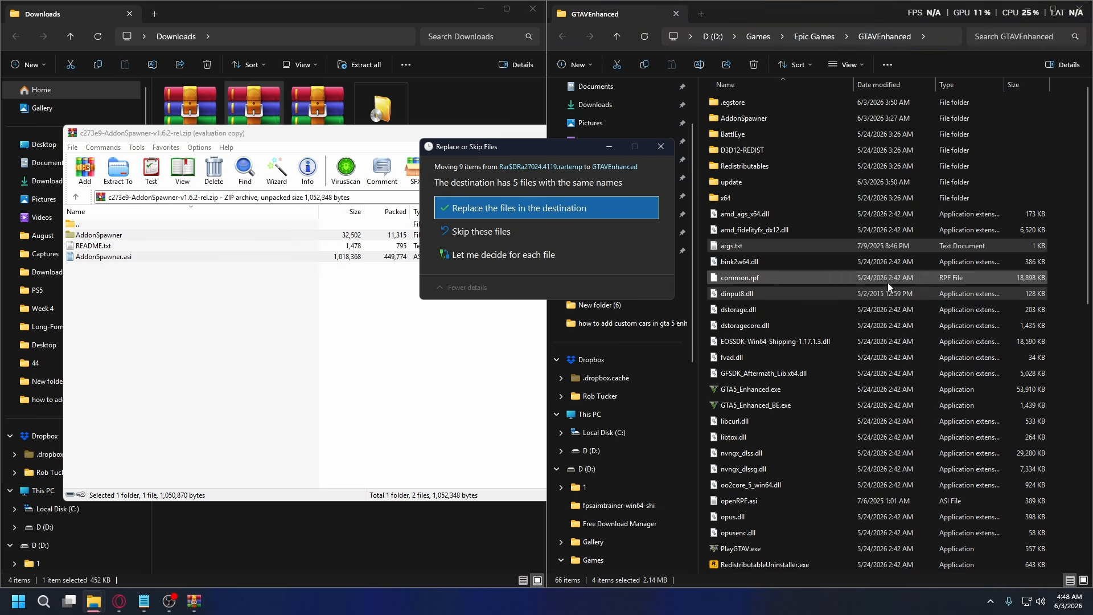
left_click(518, 199)
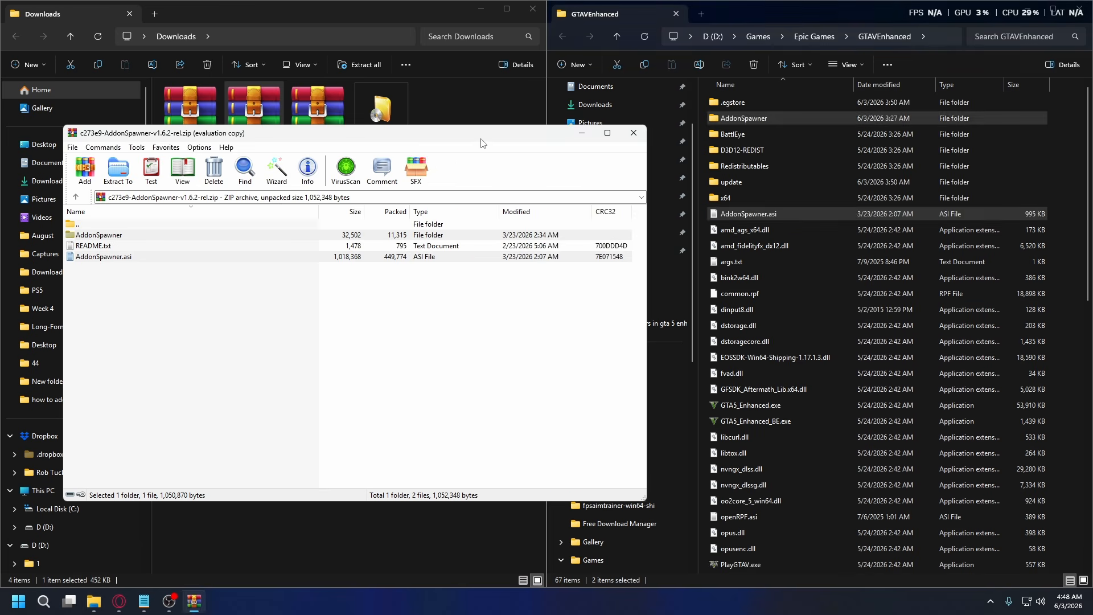
Close the AddonSpawner archive and delete its zip file from the Downloads folder.
key("Escape")
right_click(255, 129)
left_click(412, 138)
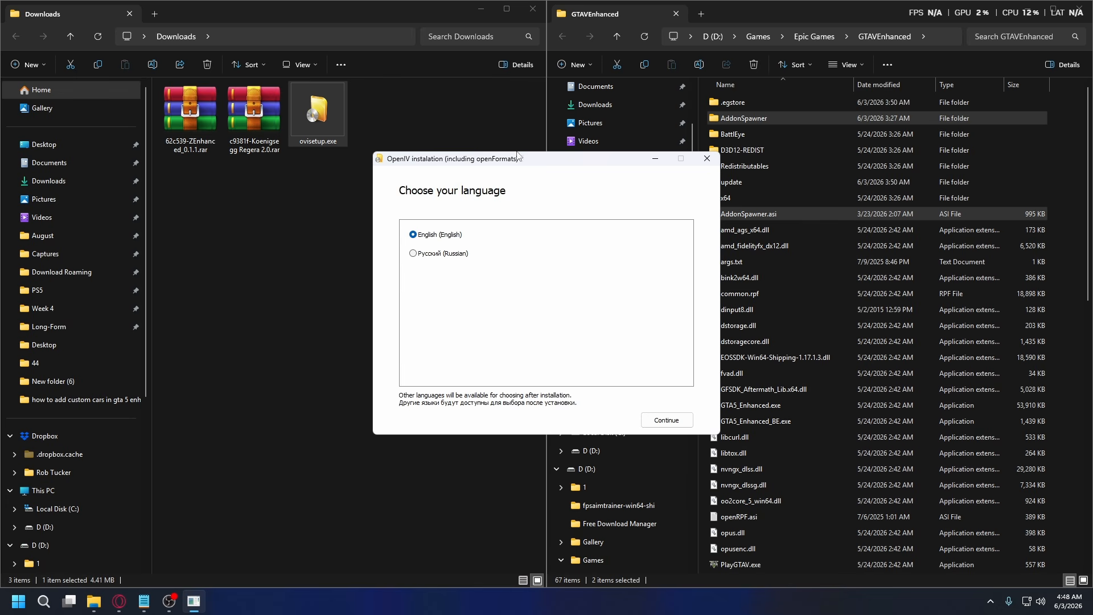
Install OpenIV on this computer in English with a desktop icon, accepting the license terms and confirming the download.
left_click(667, 420)
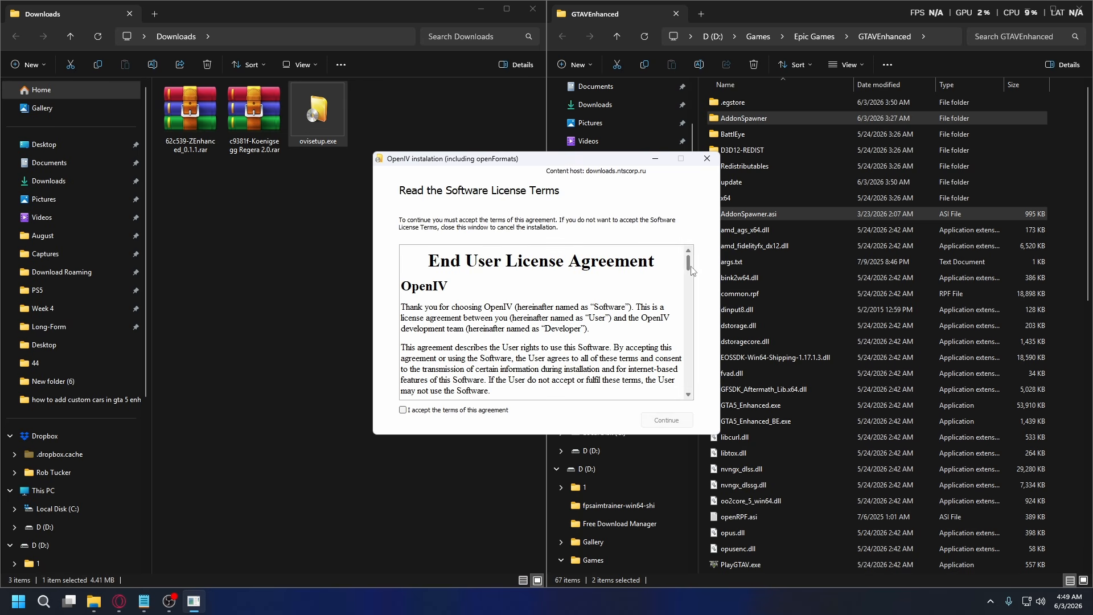
left_click_drag(690, 269, 708, 393)
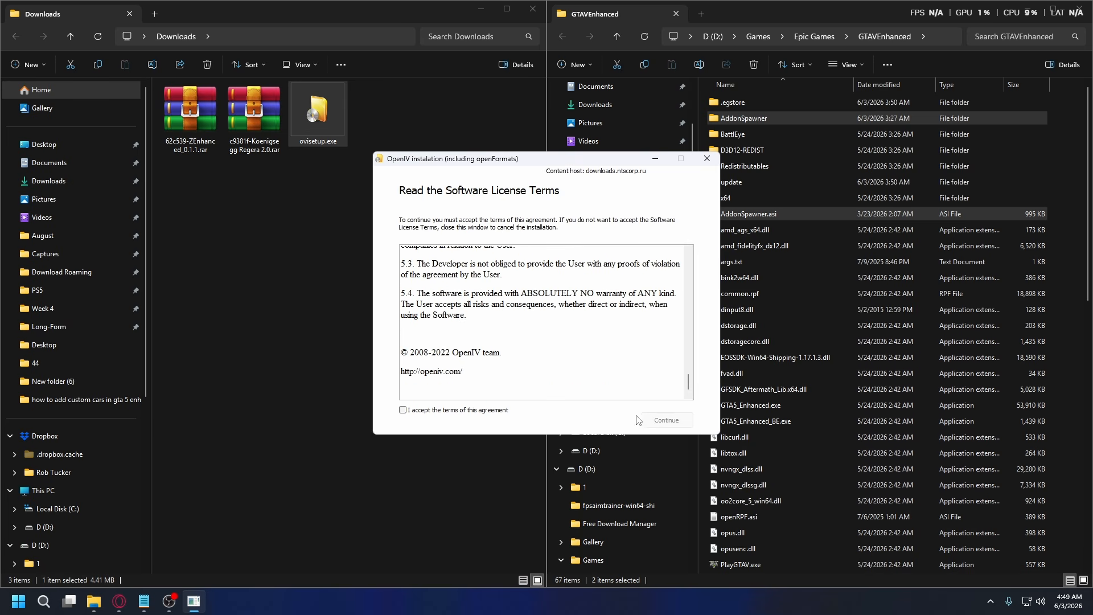
left_click(403, 410)
left_click(665, 420)
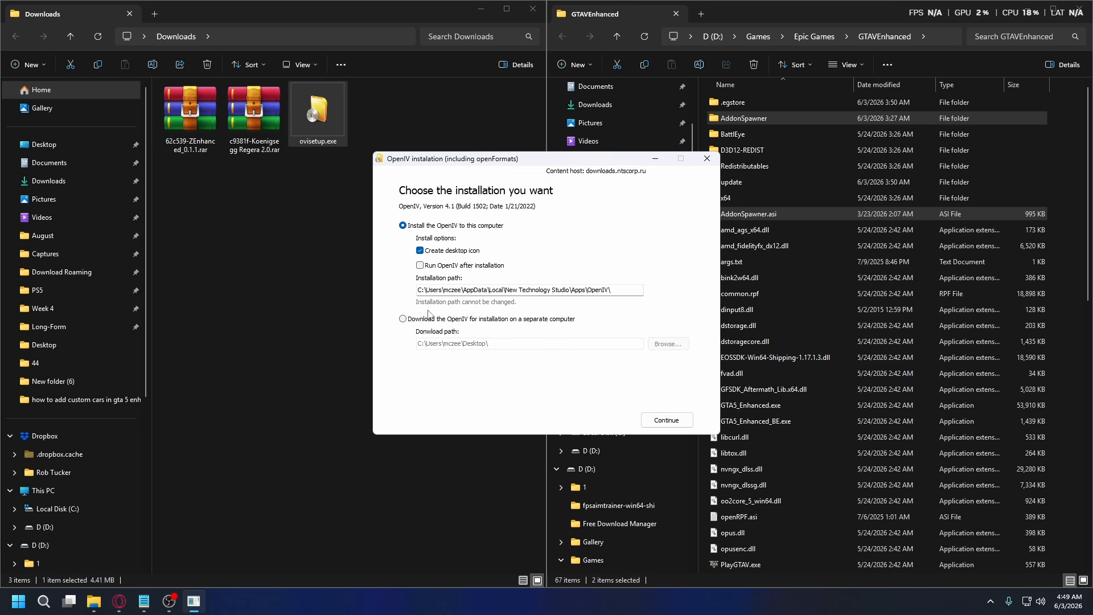
left_click(665, 421)
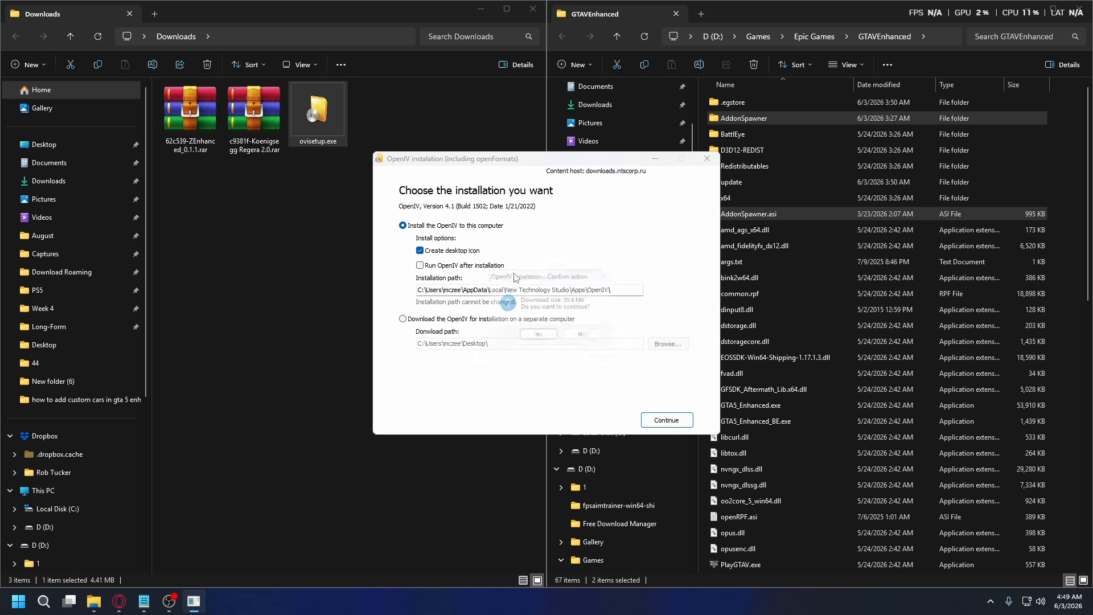
left_click(538, 337)
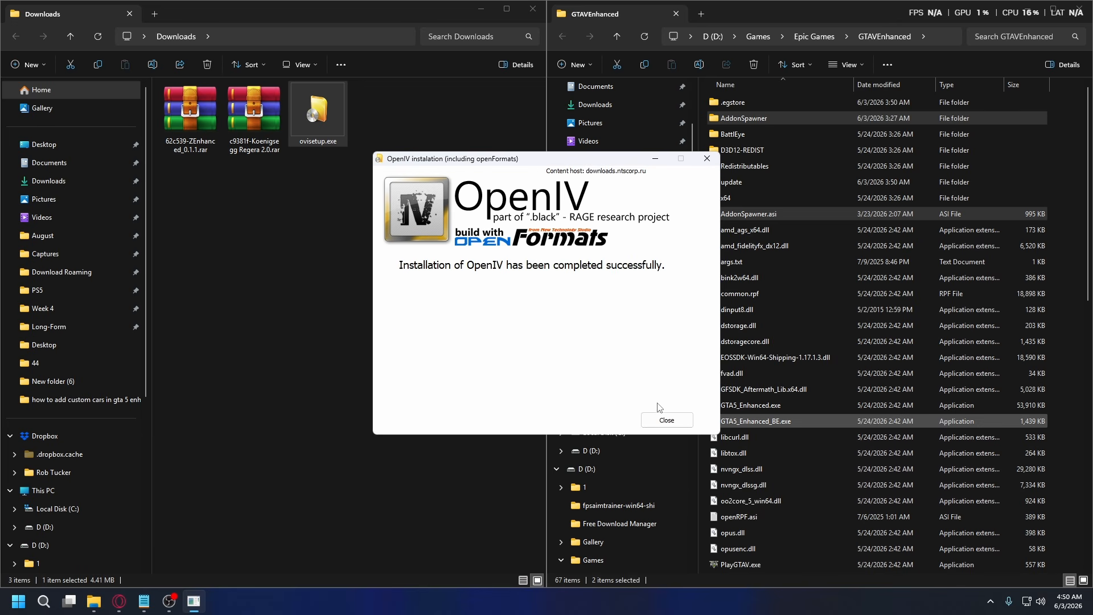
left_click(664, 420)
Search the computer's apps for openIV and launch OpenIV.
left_click(348, 253)
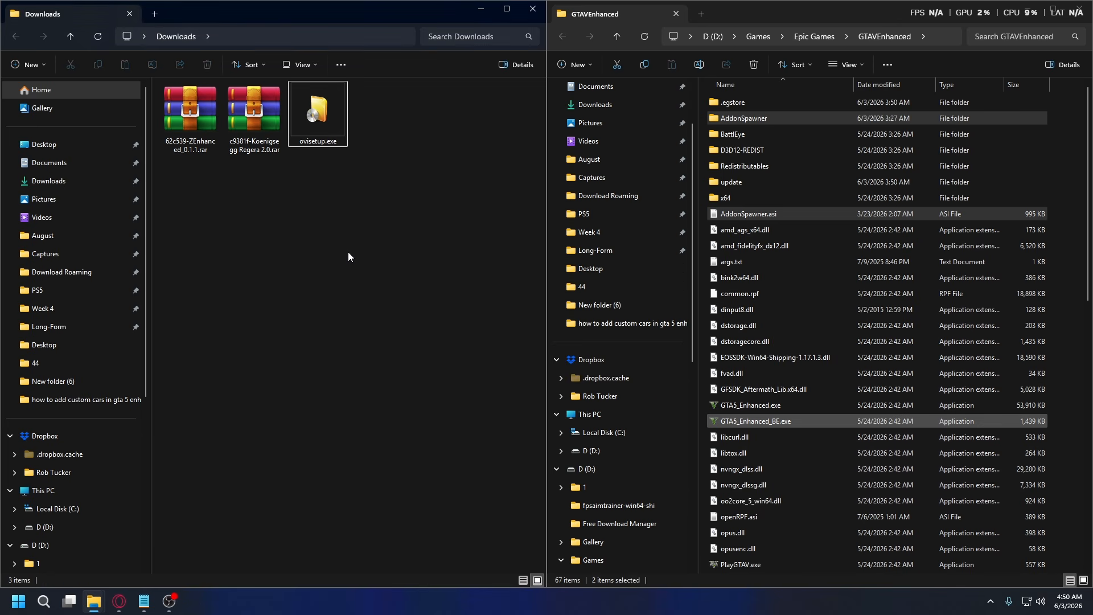
left_click(18, 601)
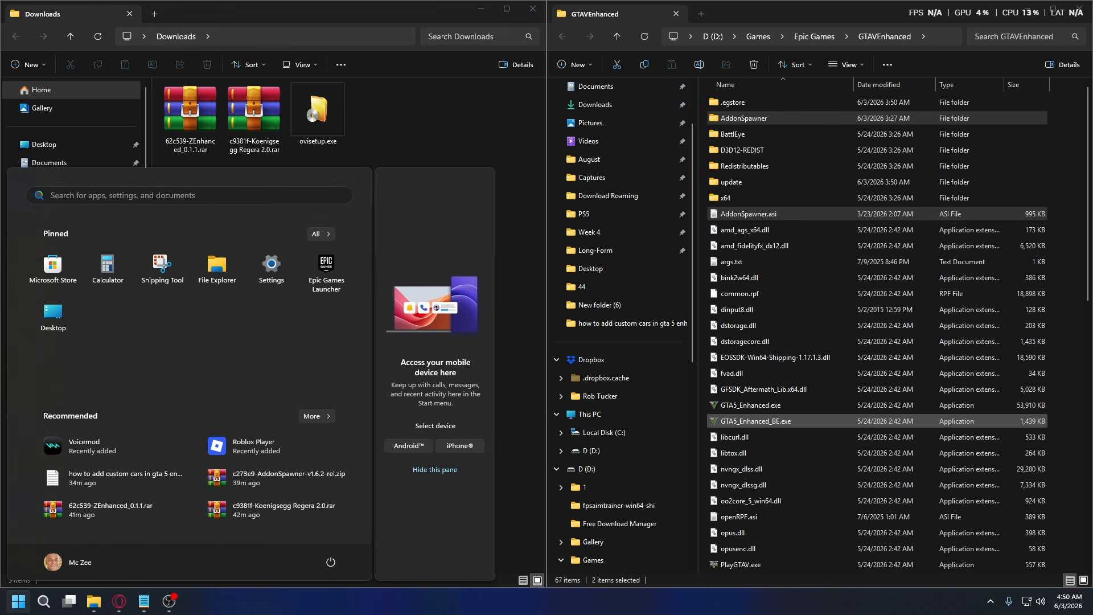
type("openIV")
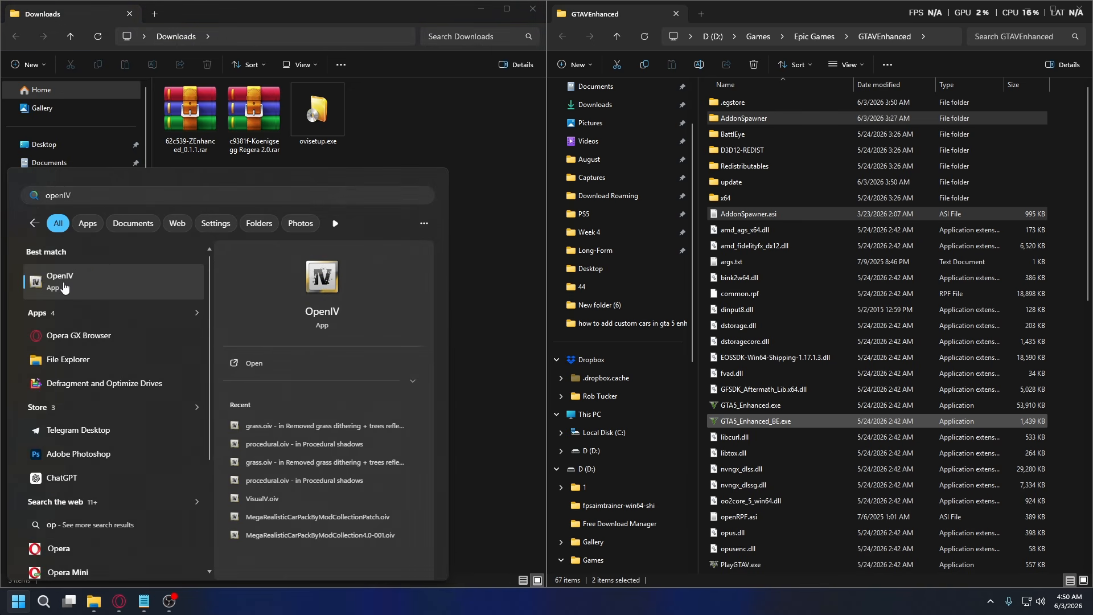
left_click(65, 288)
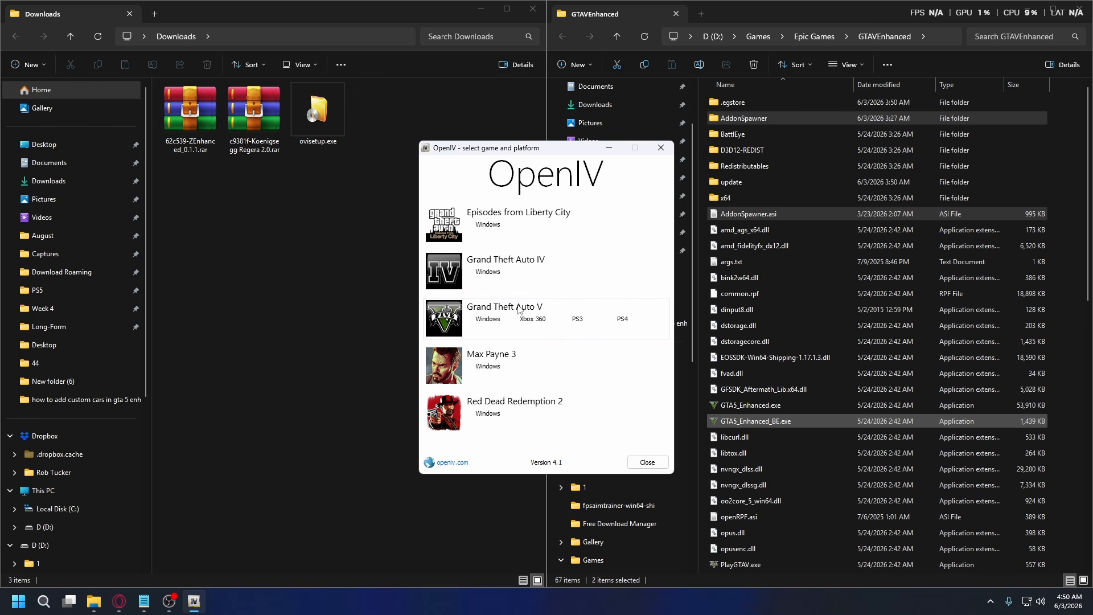
Choose Grand Theft Auto V for Windows and set its location to D:\Games\Epic Games\GTAVEnhanced.
left_click(485, 320)
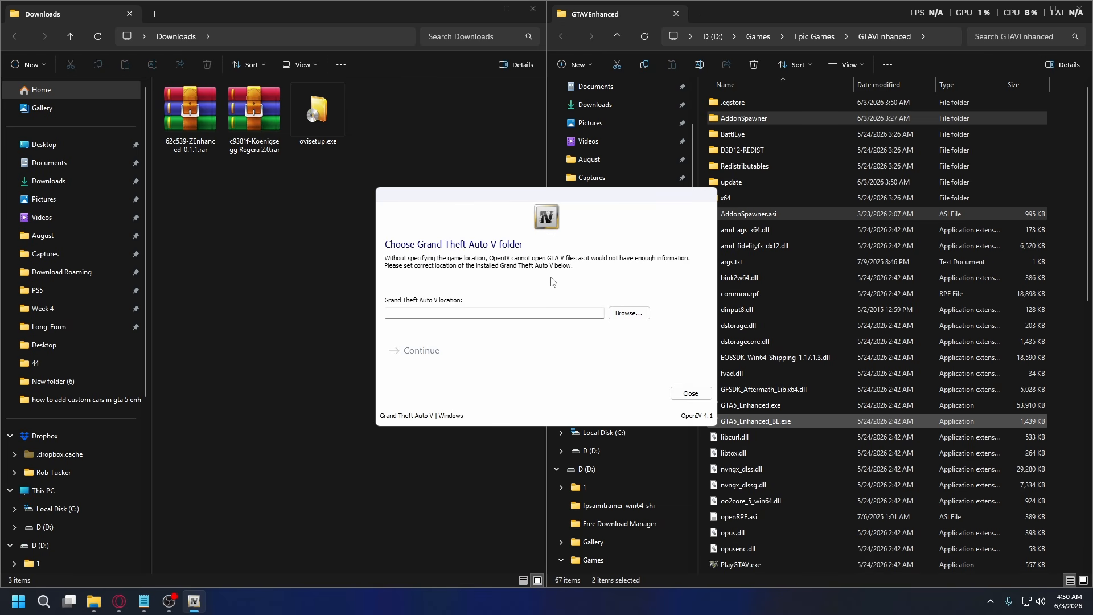
left_click(623, 318)
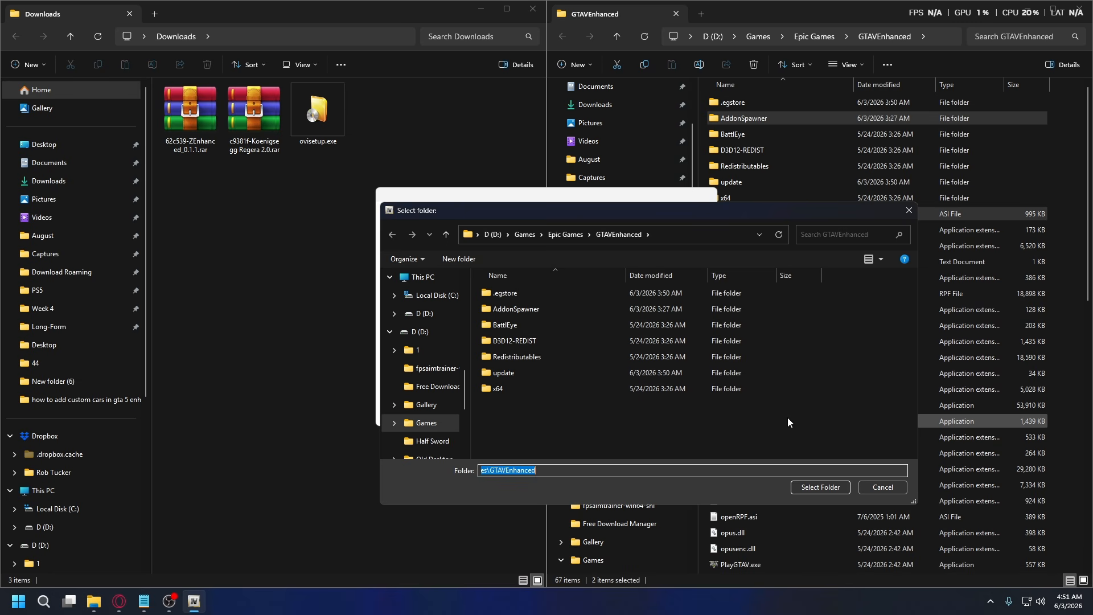
left_click(820, 487)
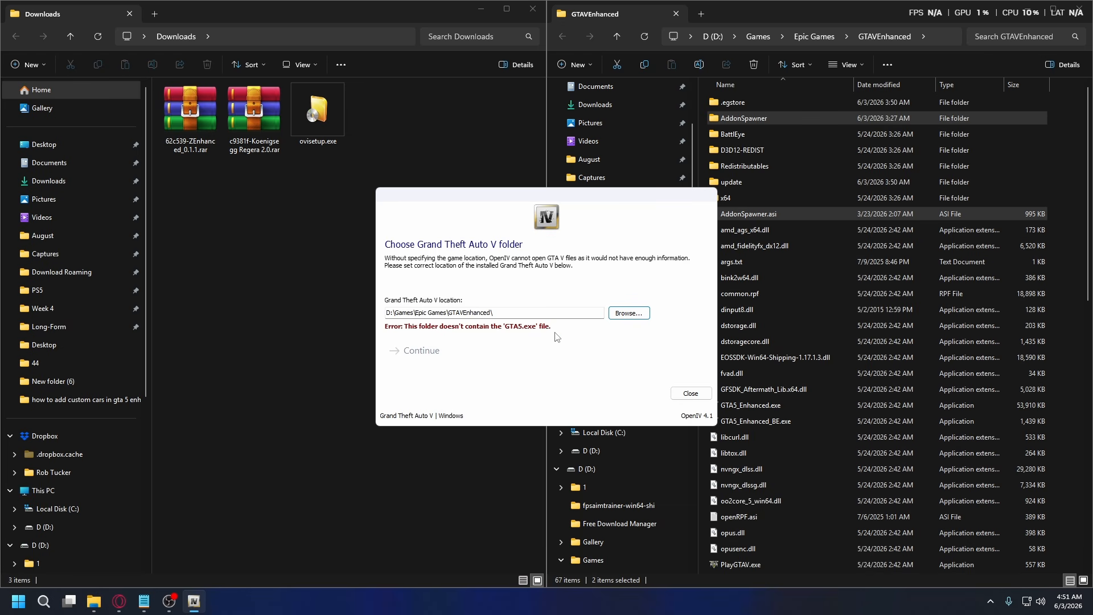
Open the 62c539-ZEnhanced_0.1.1.rar archive from Downloads and run ZEnhanced.exe.
left_click(178, 148)
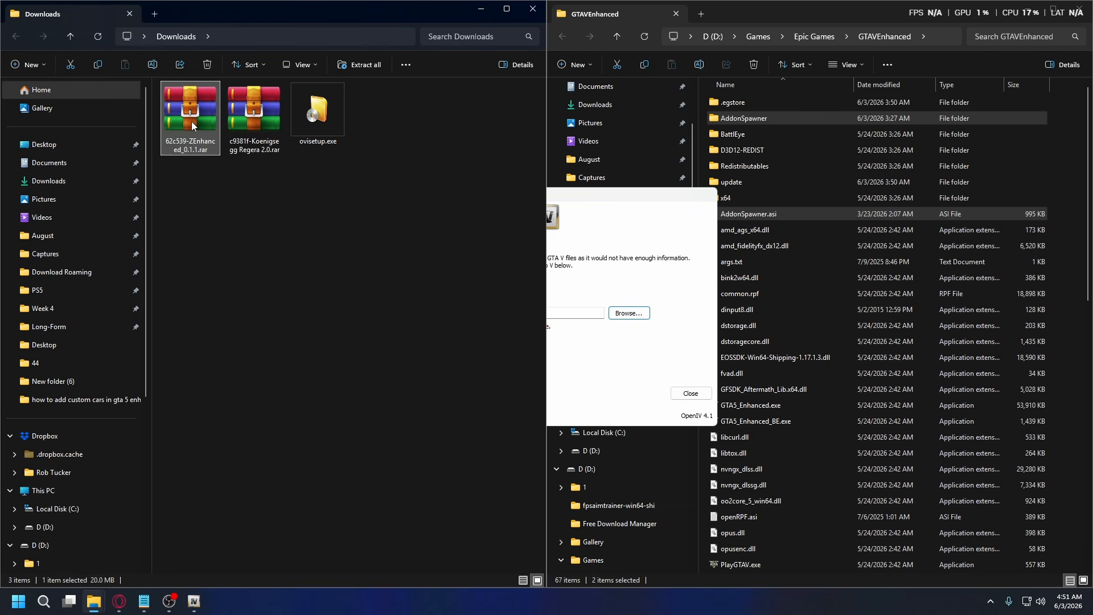
right_click(194, 122)
left_click(240, 165)
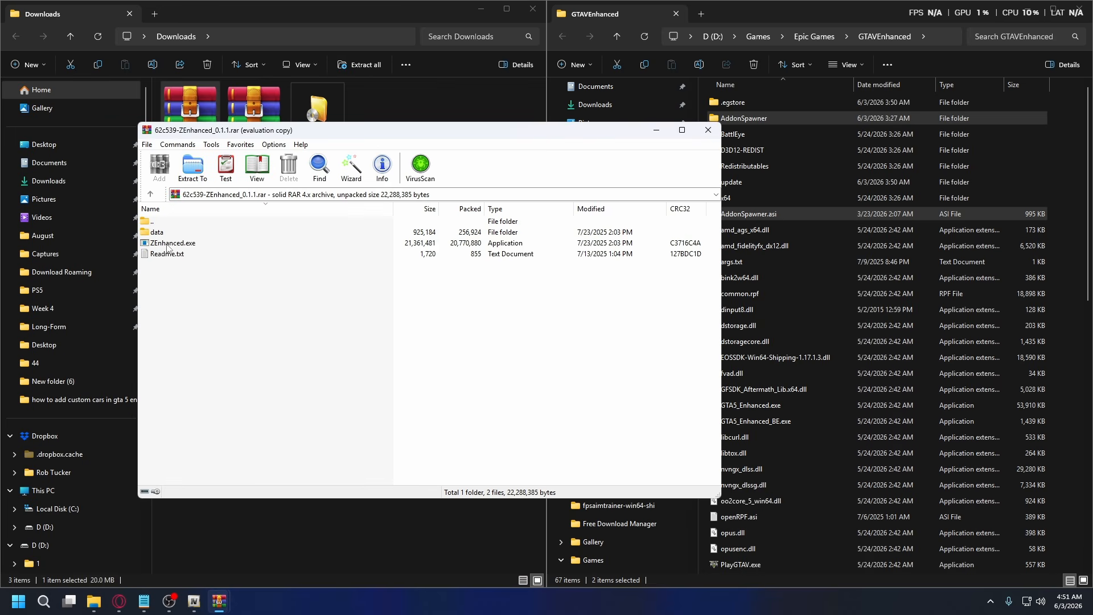
left_click(178, 244)
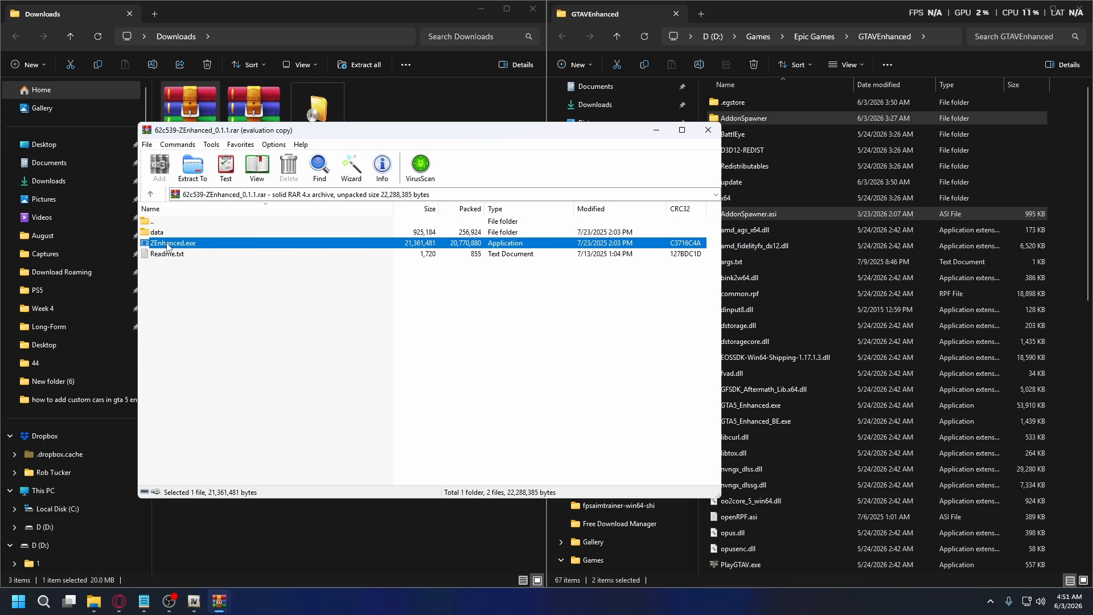
double_click(180, 245)
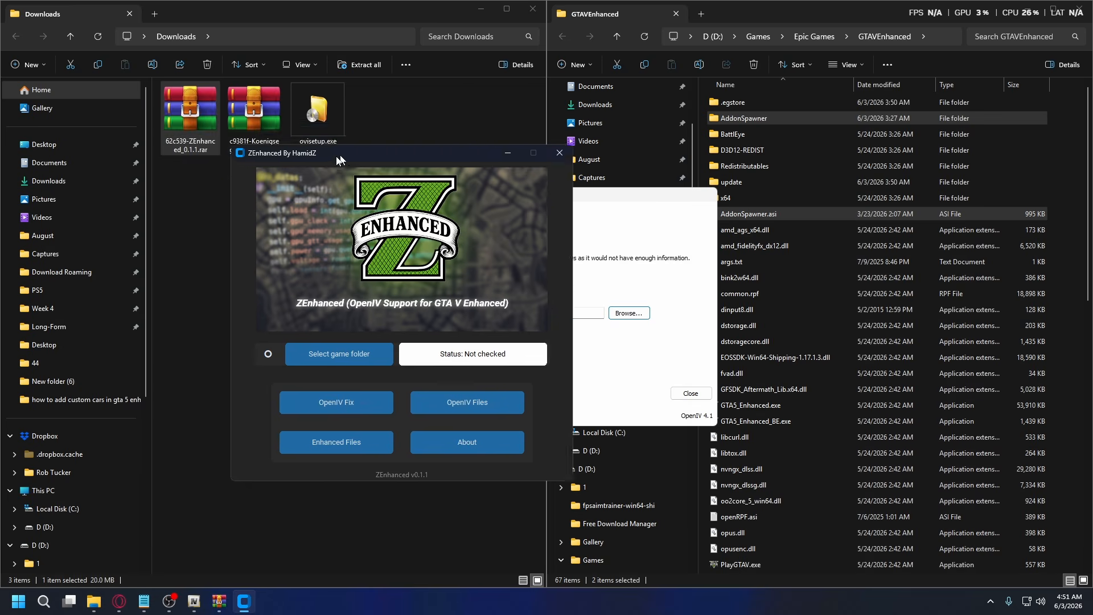
Select D:\Games\Epic Games\GTAVEnhanced as the game folder in ZEnhanced.
left_click_drag(281, 143, 261, 131)
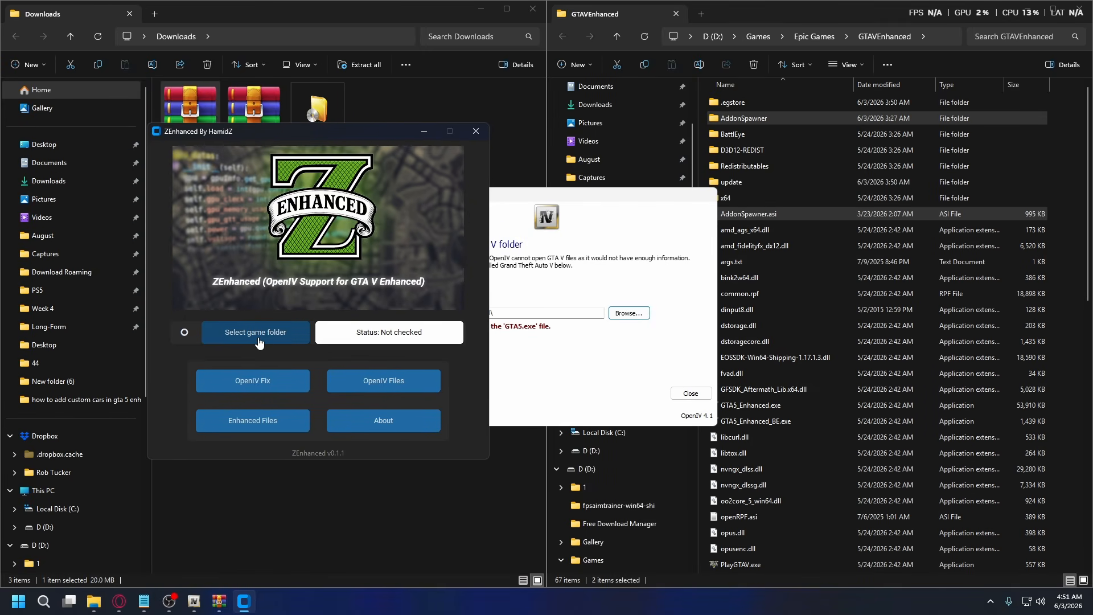
left_click(258, 336)
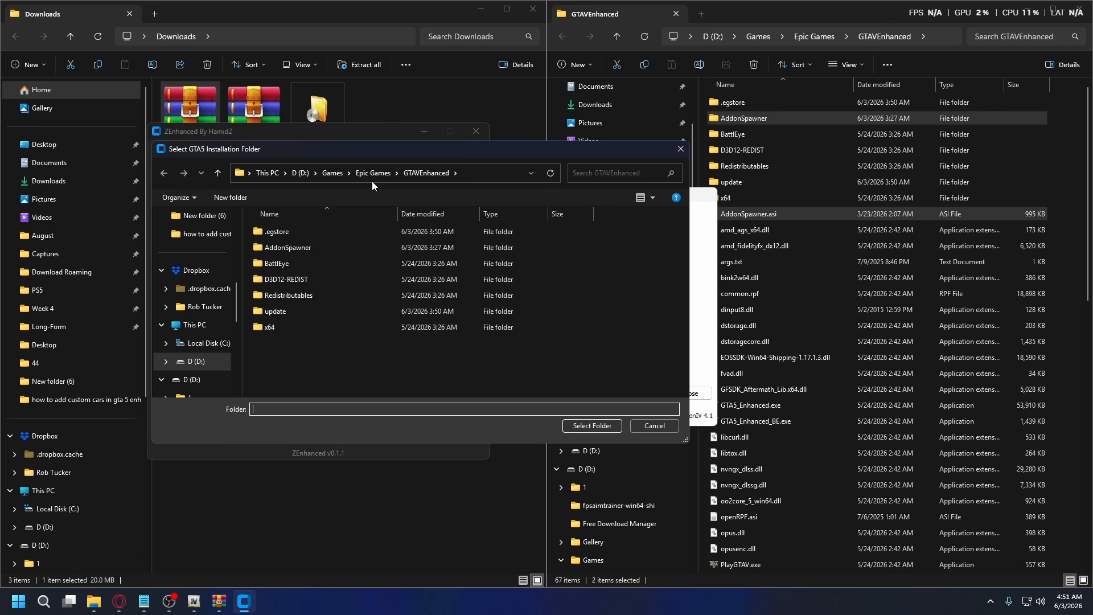
left_click(593, 427)
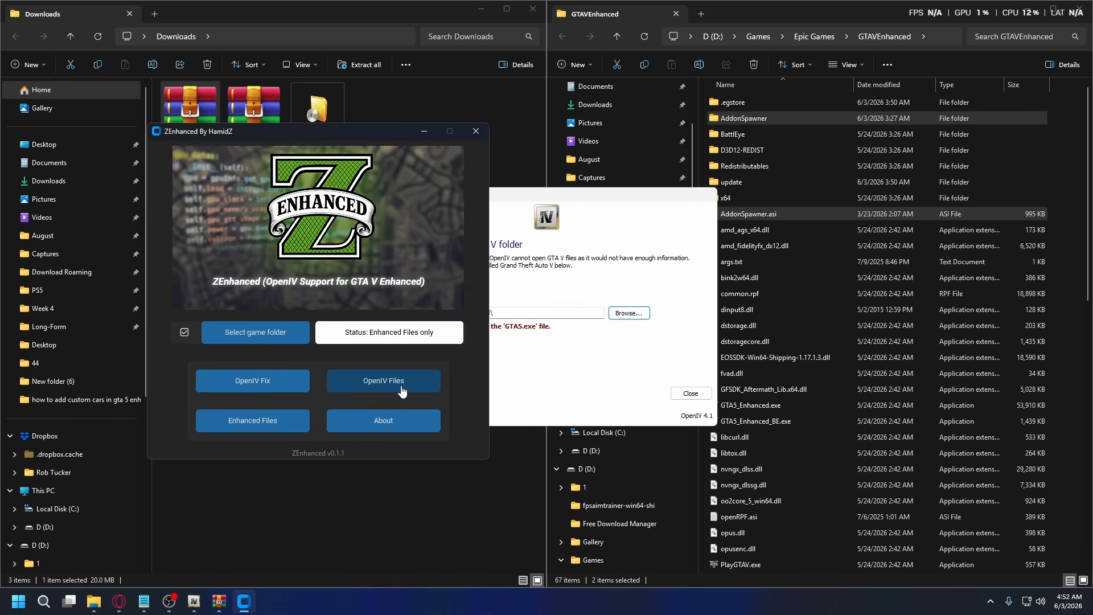
Apply the OpenIV Files, the OpenIV Fix and the Enhanced Files to the game folder with ZEnhanced, acknowledging each completion.
left_click(384, 387)
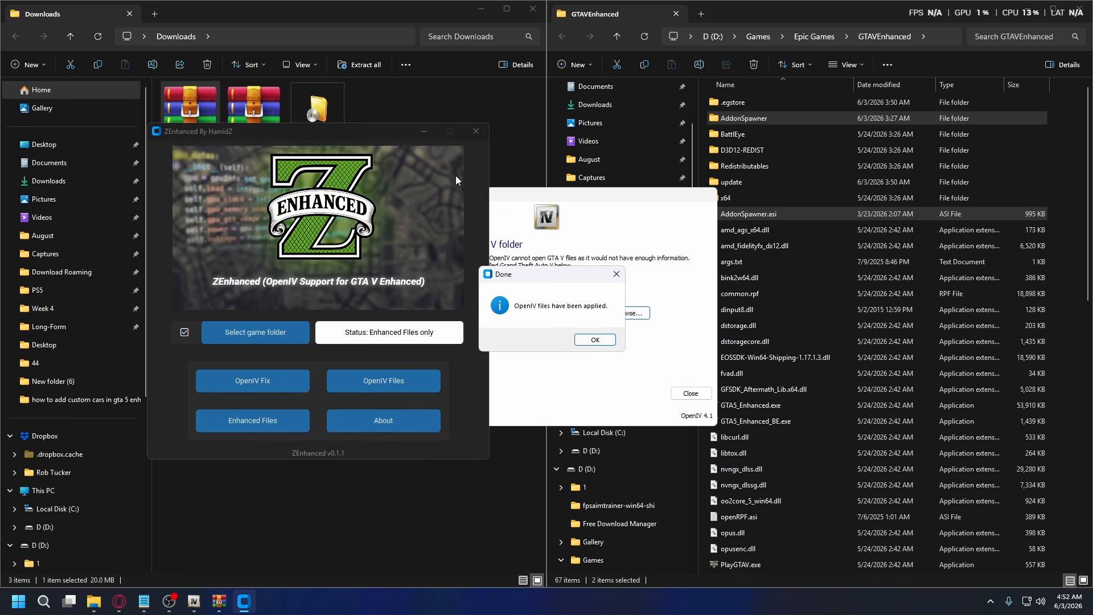
left_click(594, 340)
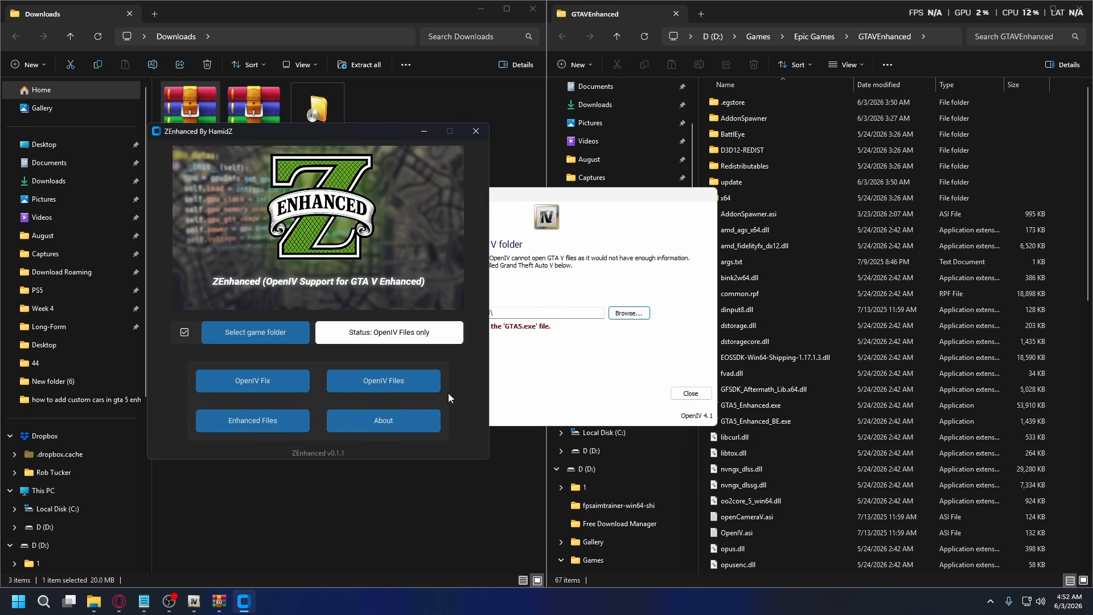
left_click(246, 389)
left_click(593, 340)
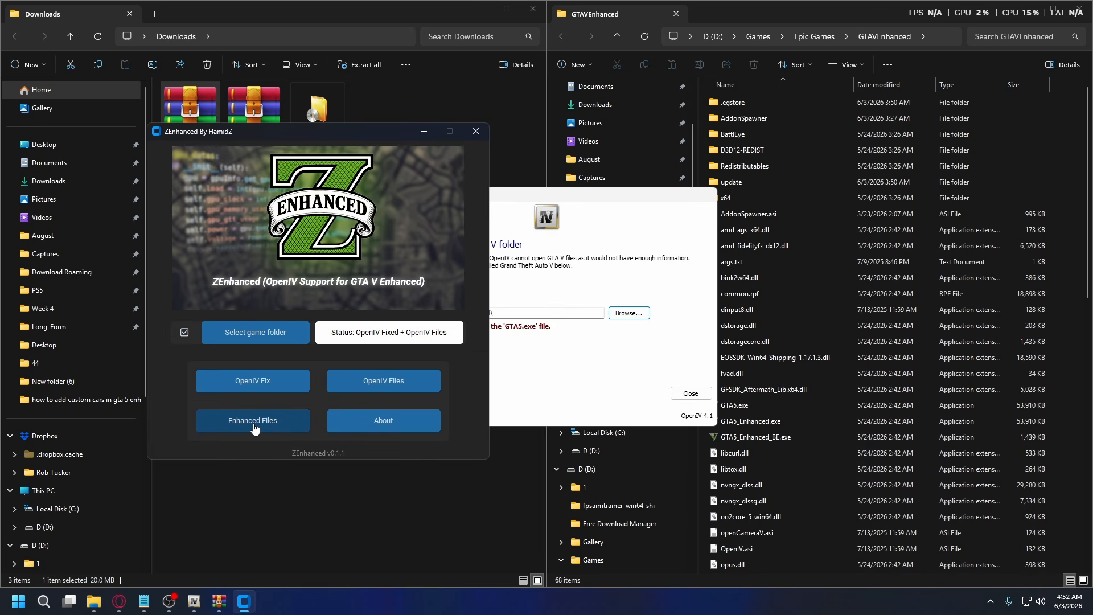
left_click(254, 428)
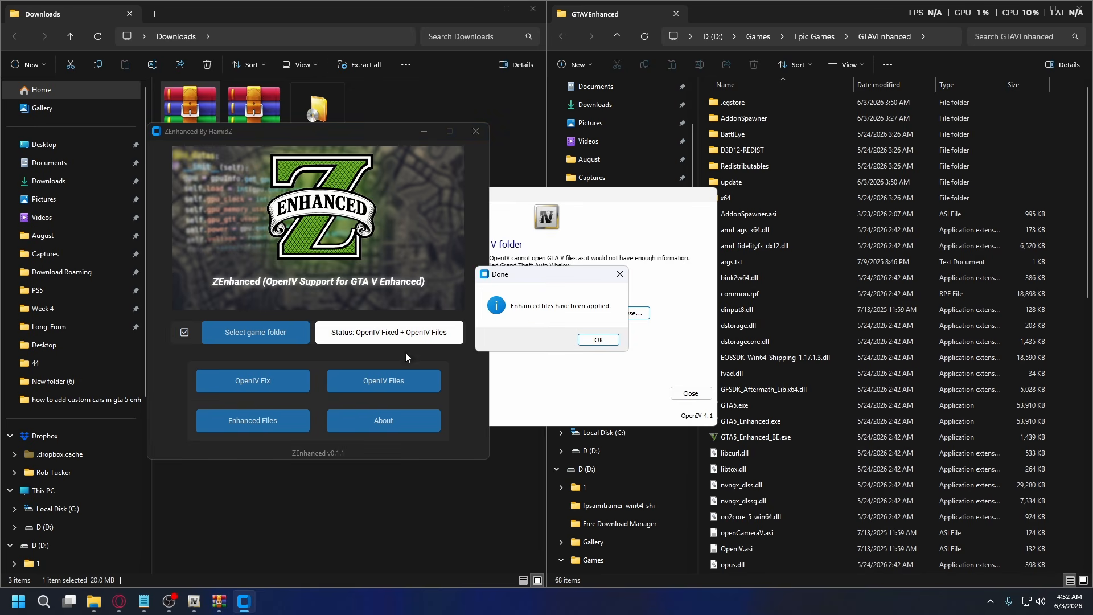
left_click(599, 340)
Set OpenIV's Grand Theft Auto V location to D:\Games\Epic Games\GTAVEnhanced again, continue past the backup reminder, and close ZEnhanced.
left_click(601, 349)
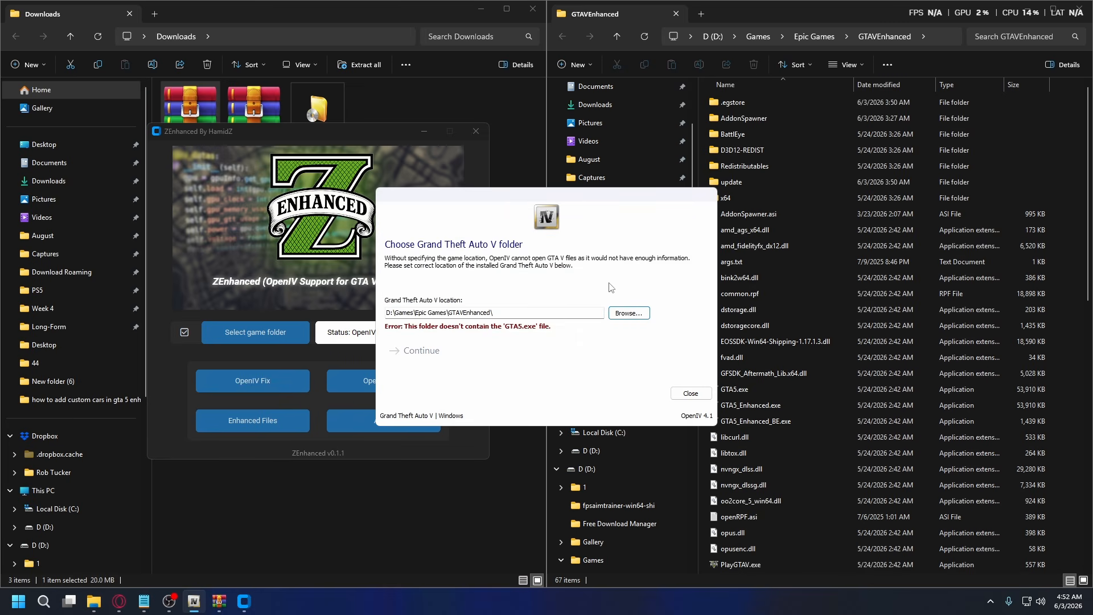
left_click(629, 314)
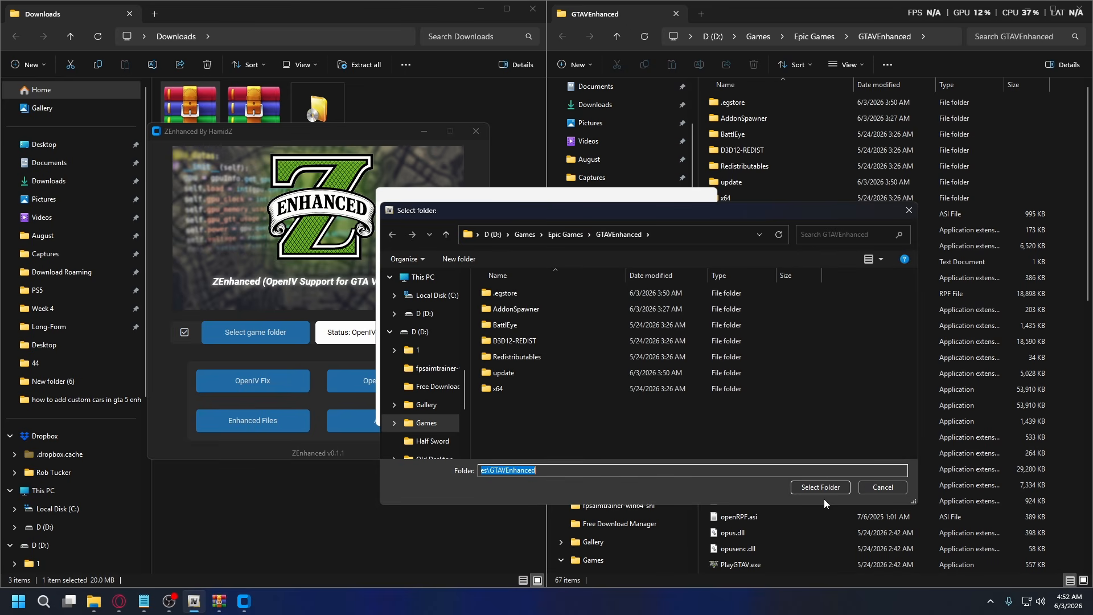
left_click(822, 487)
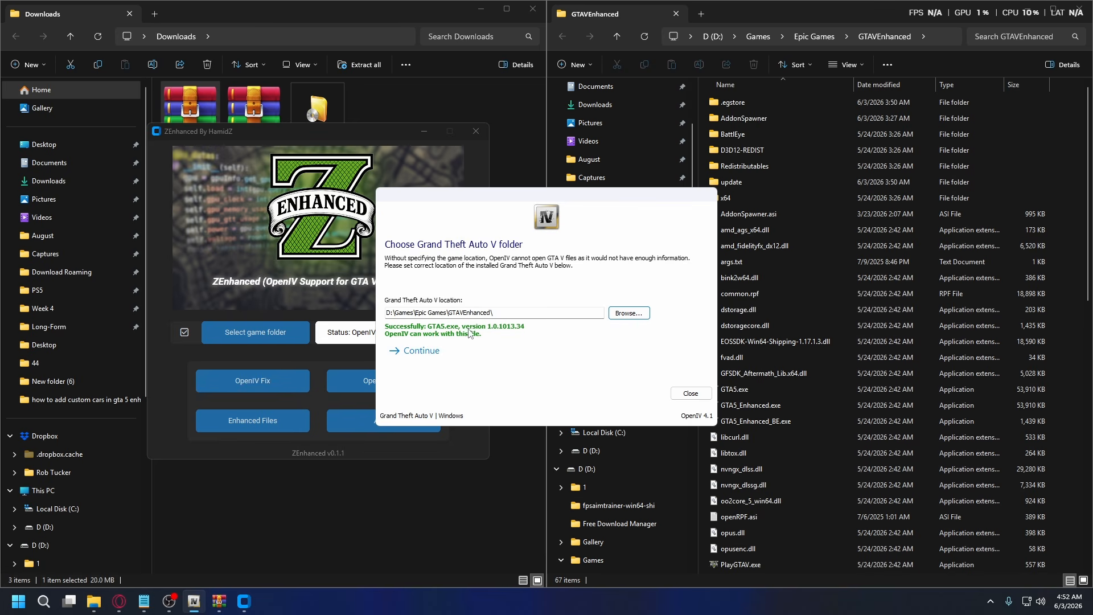
left_click(422, 353)
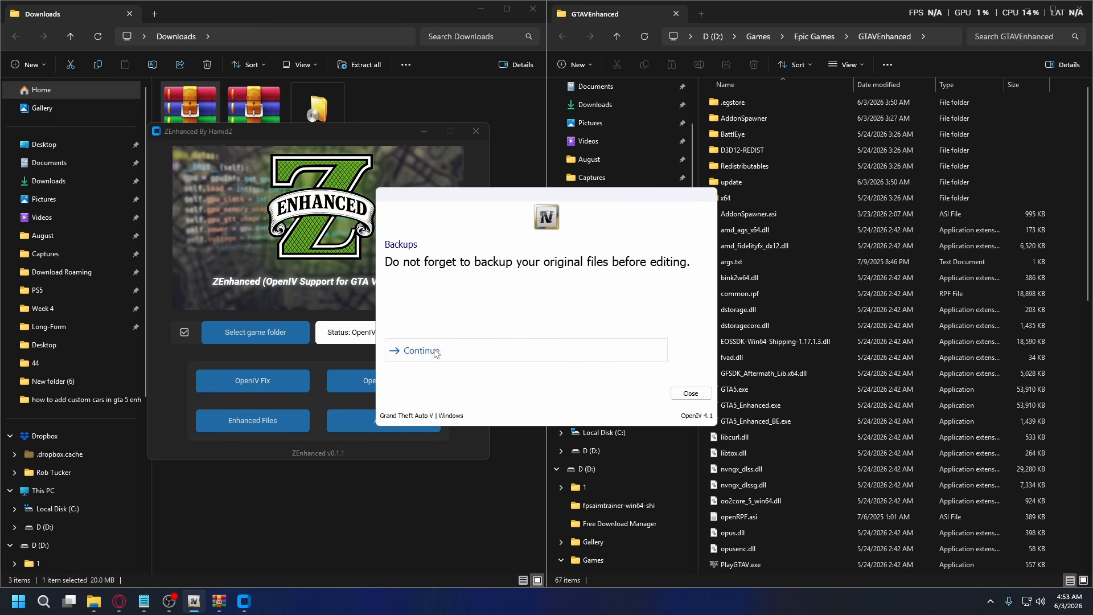
left_click(424, 351)
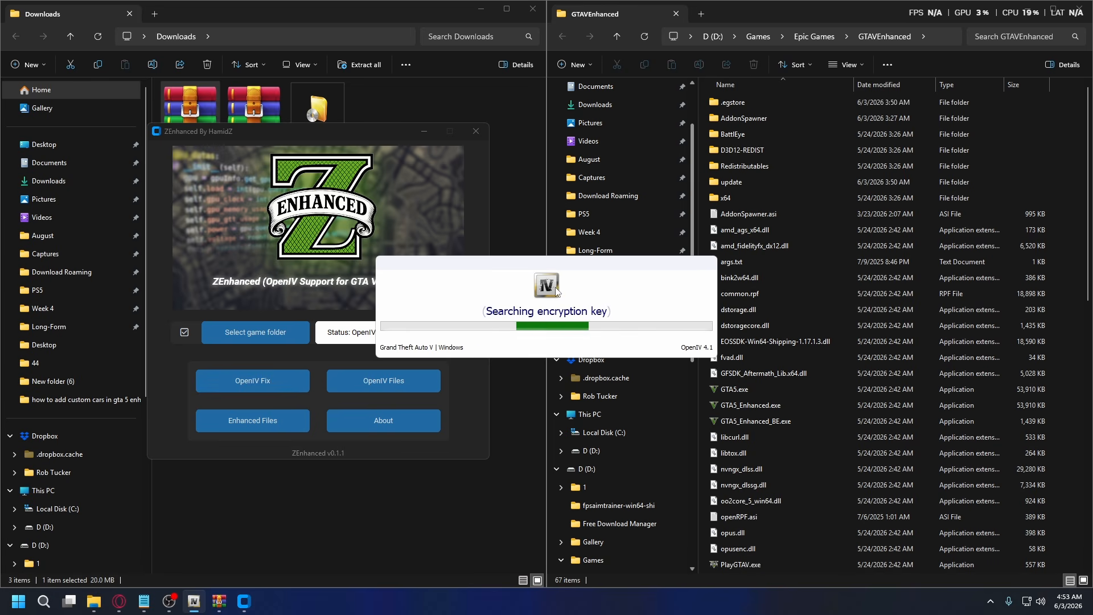
left_click(312, 137)
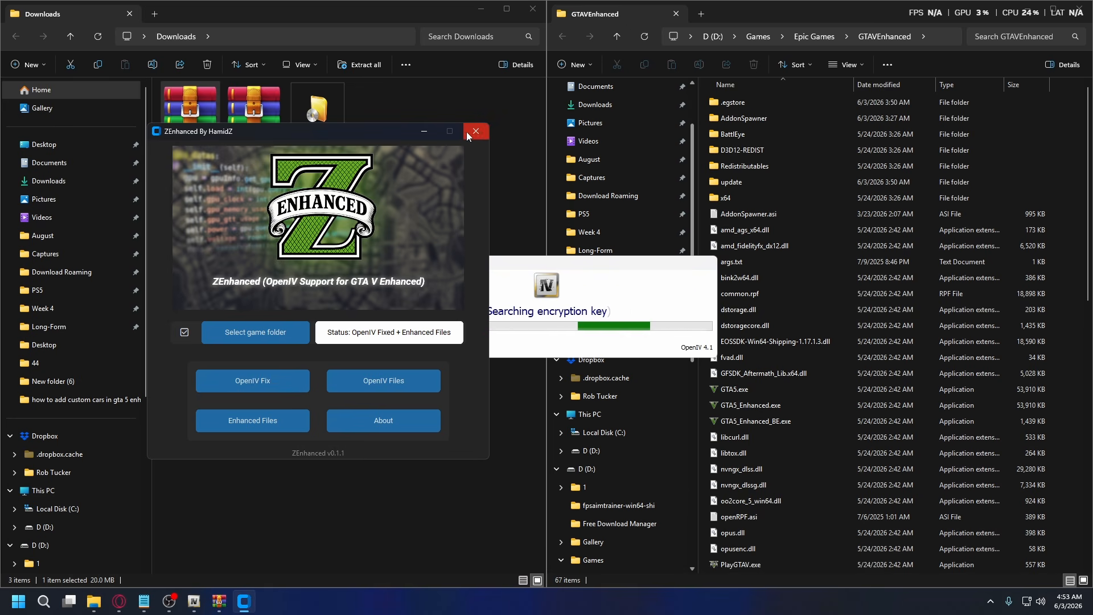
left_click(468, 133)
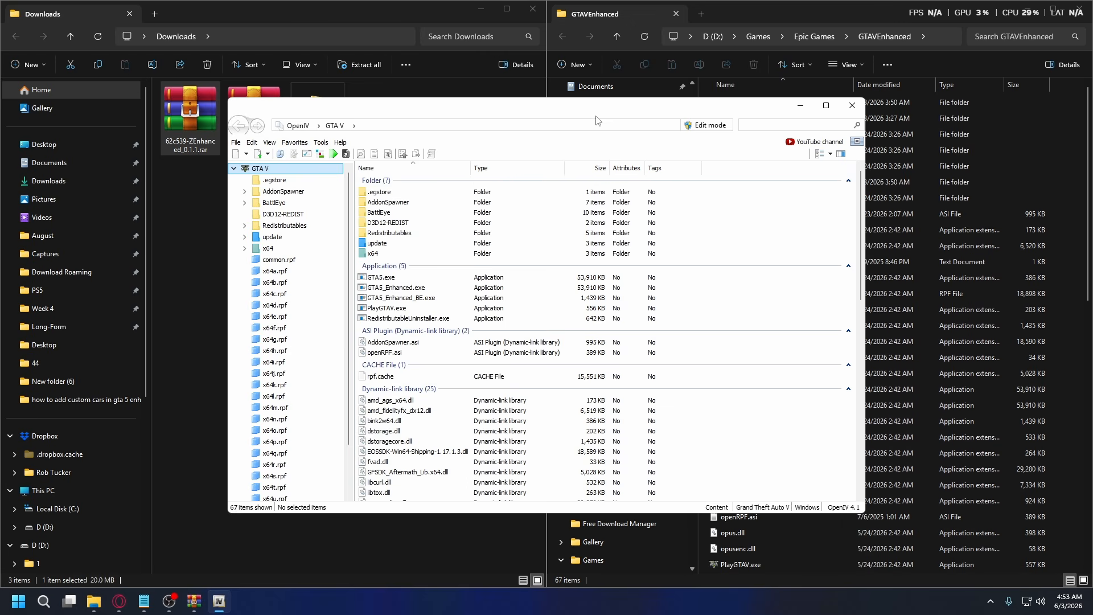
Enable and confirm Edit mode in OpenIV, and view the plugins in the ASI Manager without installing any.
left_click(711, 130)
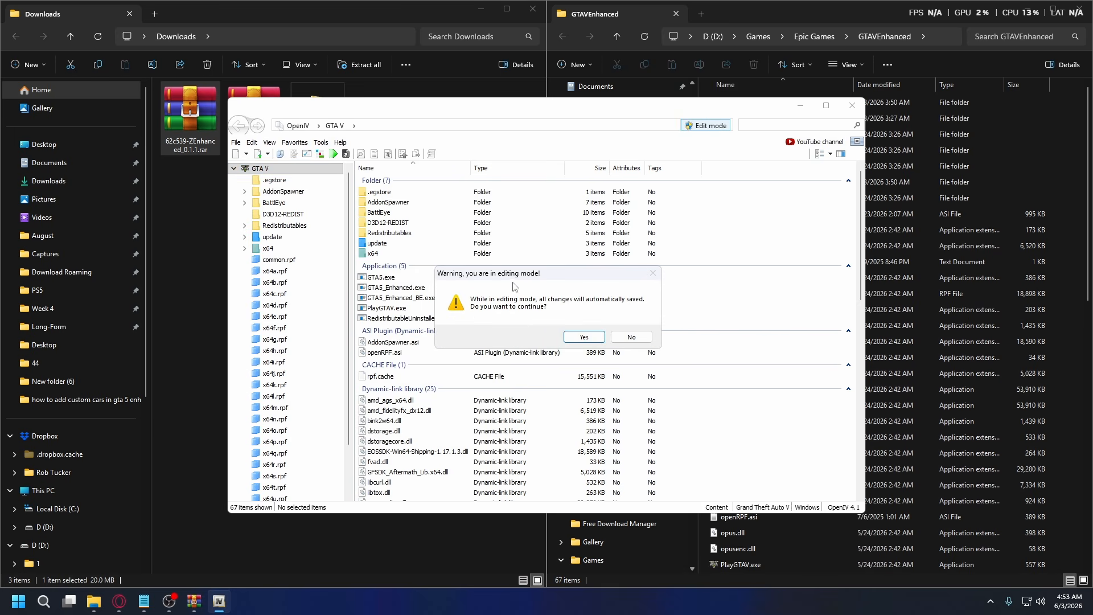
left_click(584, 337)
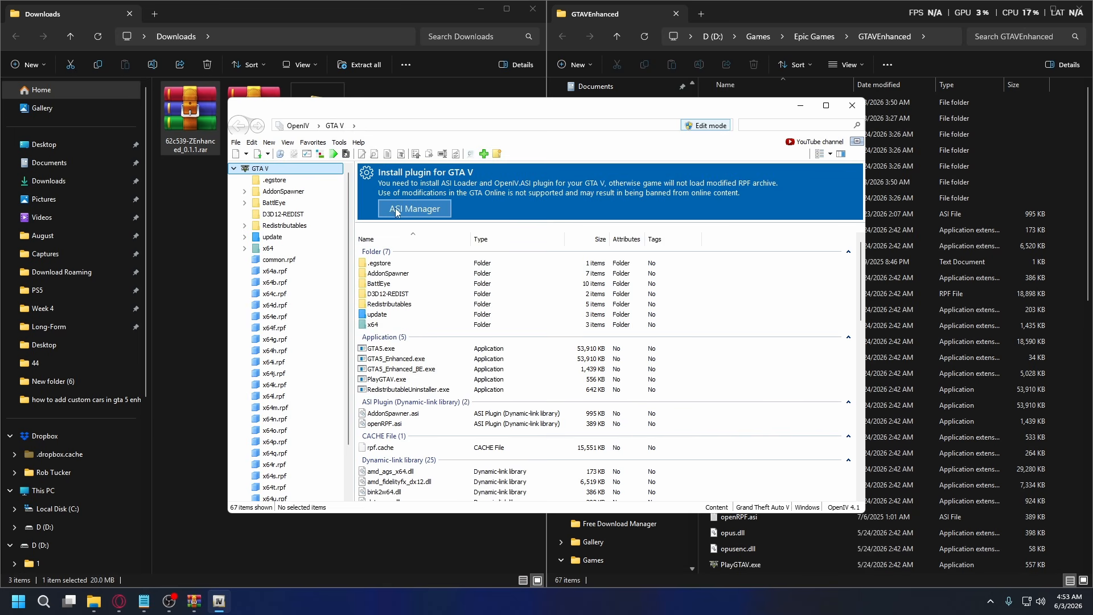
left_click(421, 212)
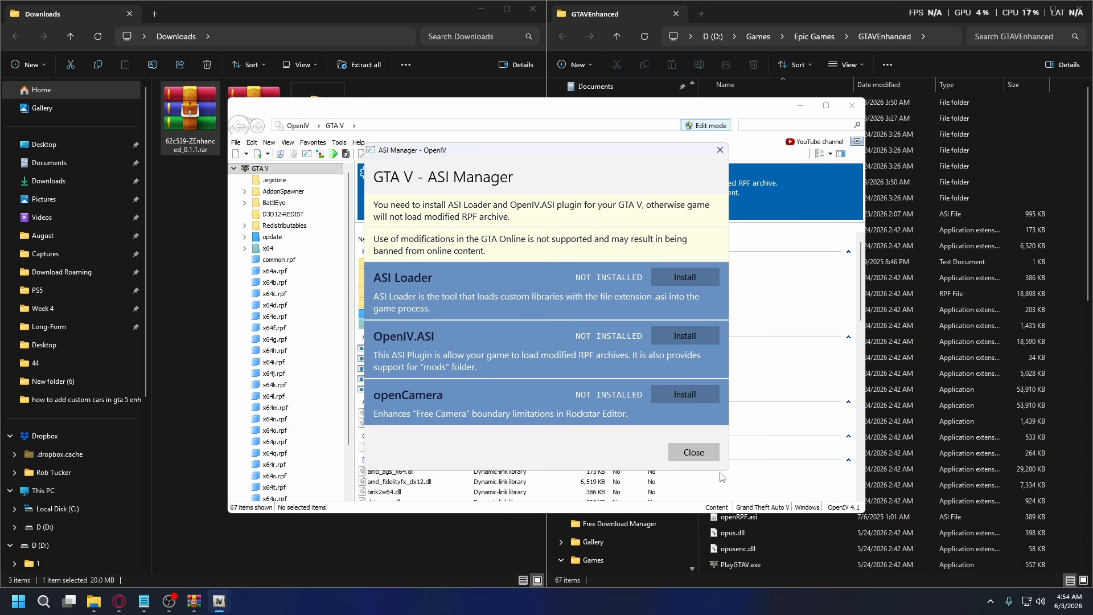
left_click(693, 452)
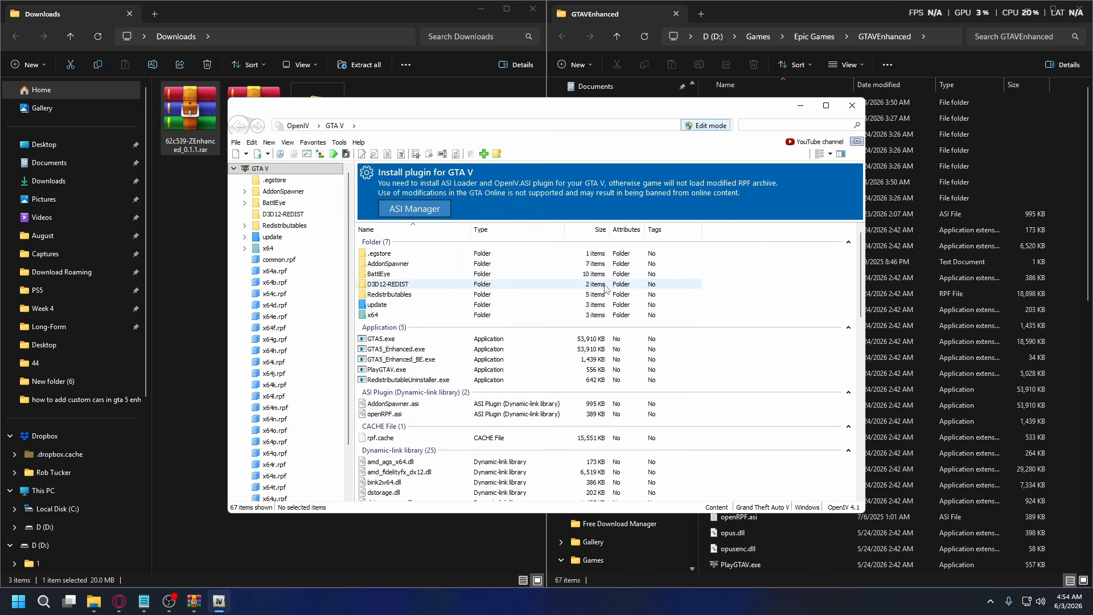
Minimize OpenIV and create a new folder named Mods in the GTAVEnhanced folder.
left_click(800, 106)
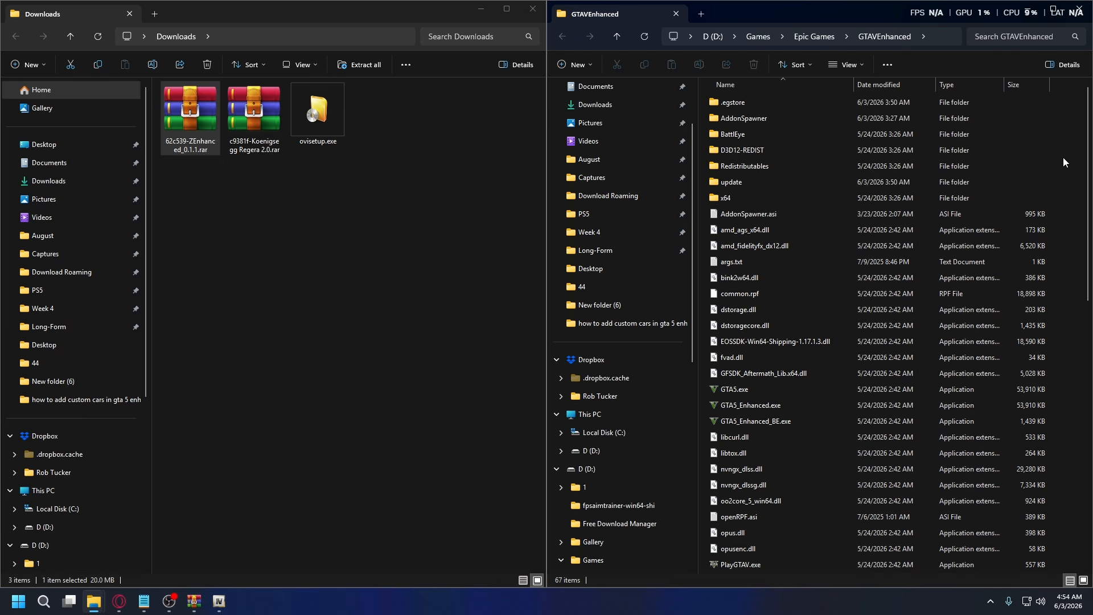
right_click(1058, 173)
mouse_move(937, 266)
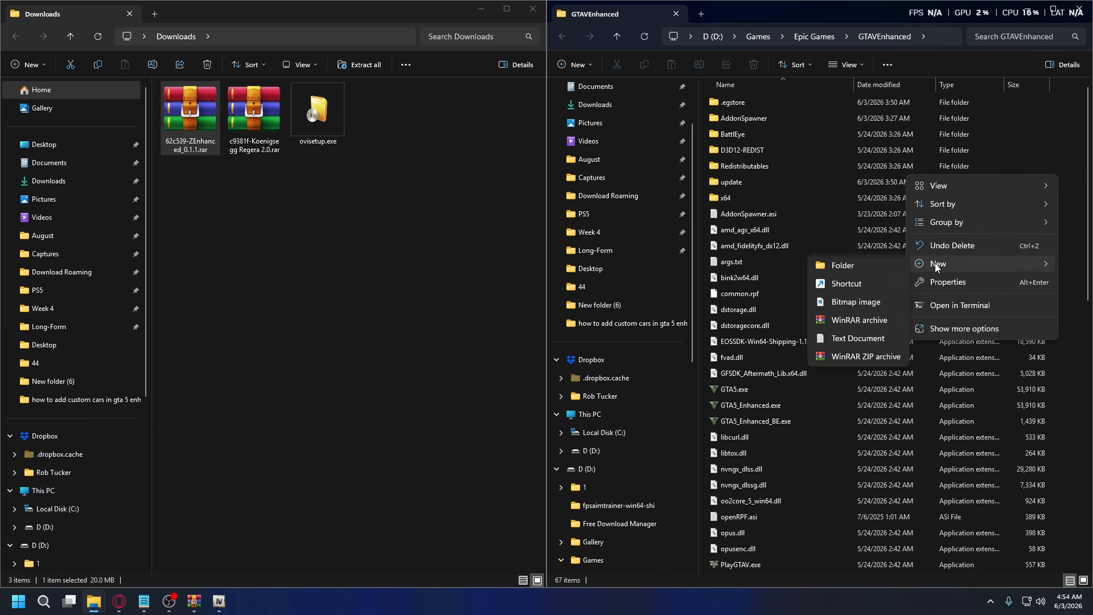
left_click(848, 267)
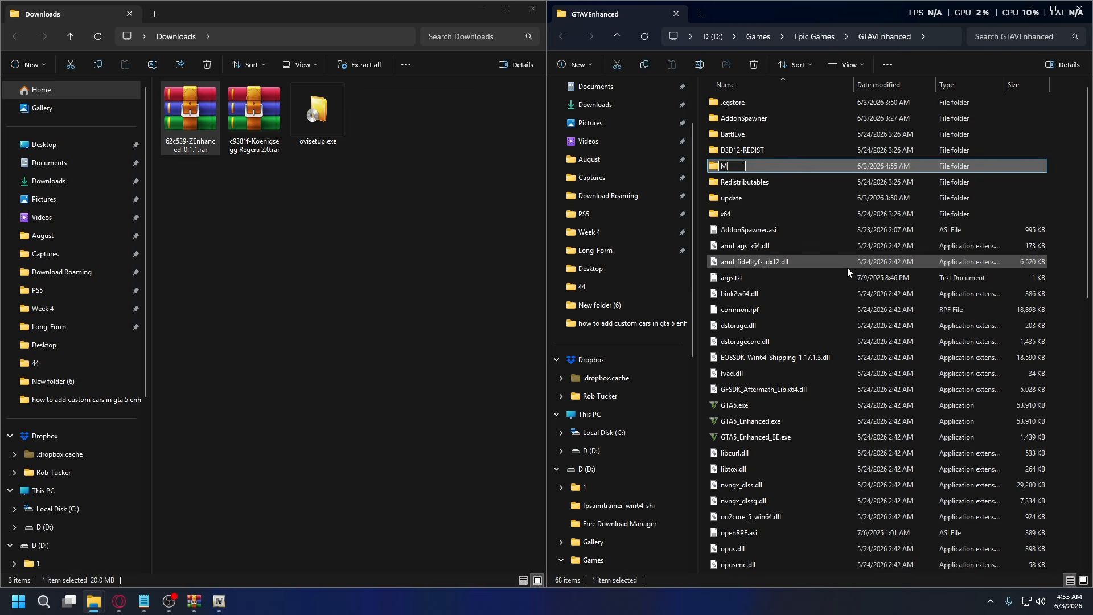
type("Mods")
key("Return")
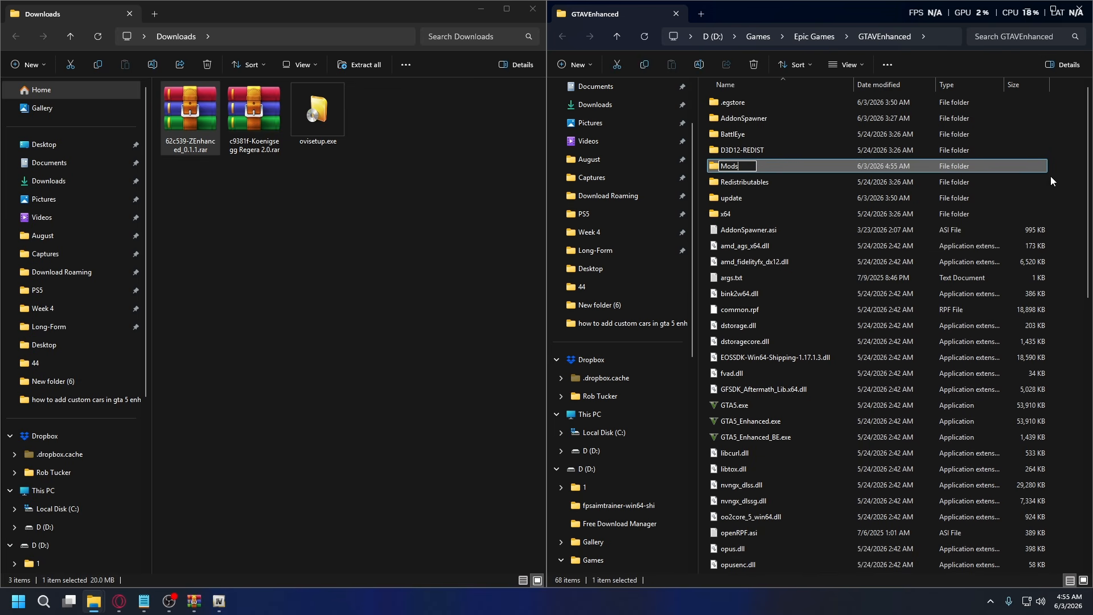
Copy the update folder from GTAVEnhanced into the Mods folder.
left_click(729, 199)
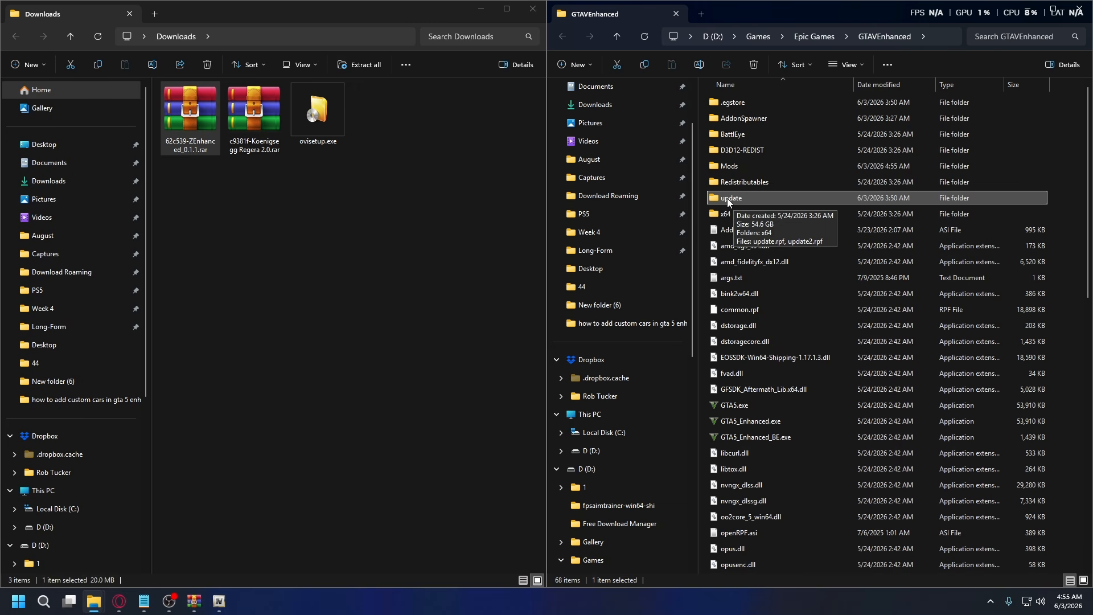
right_click(734, 200)
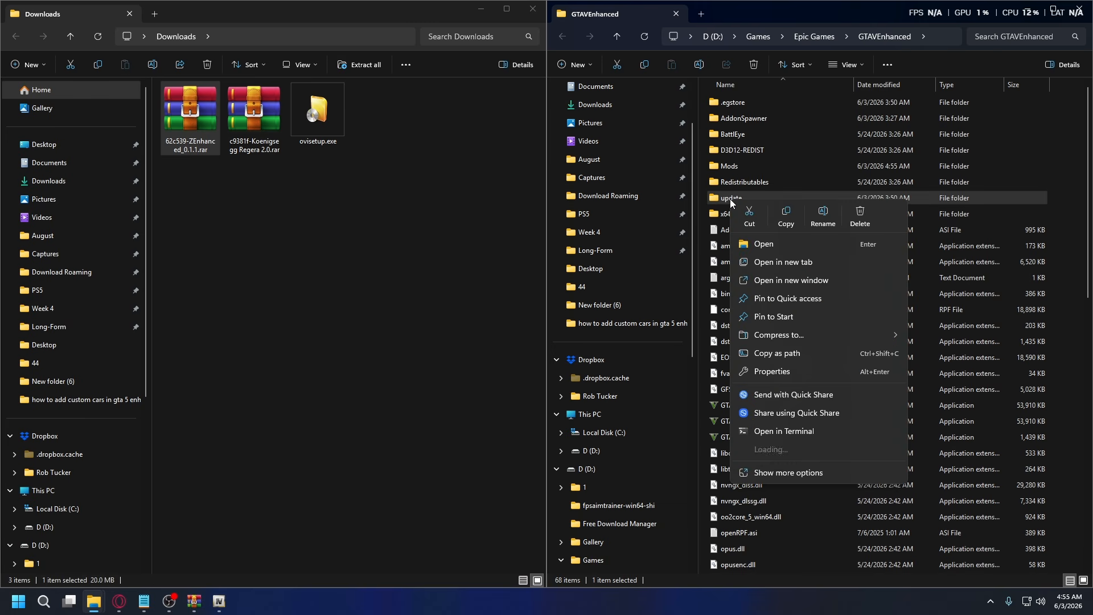
left_click(787, 216)
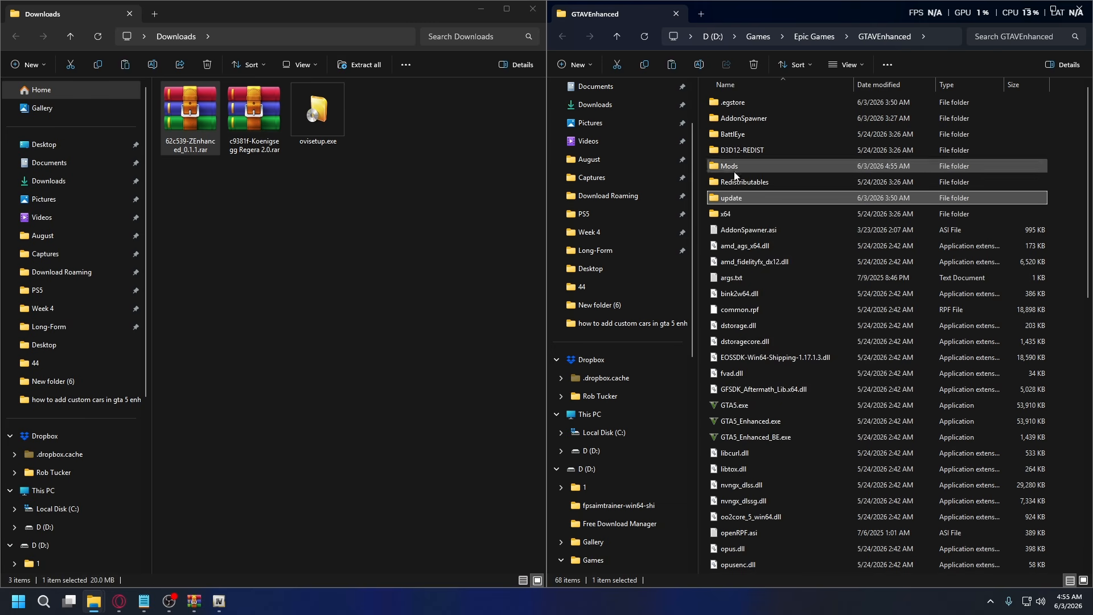
double_click(719, 166)
right_click(813, 164)
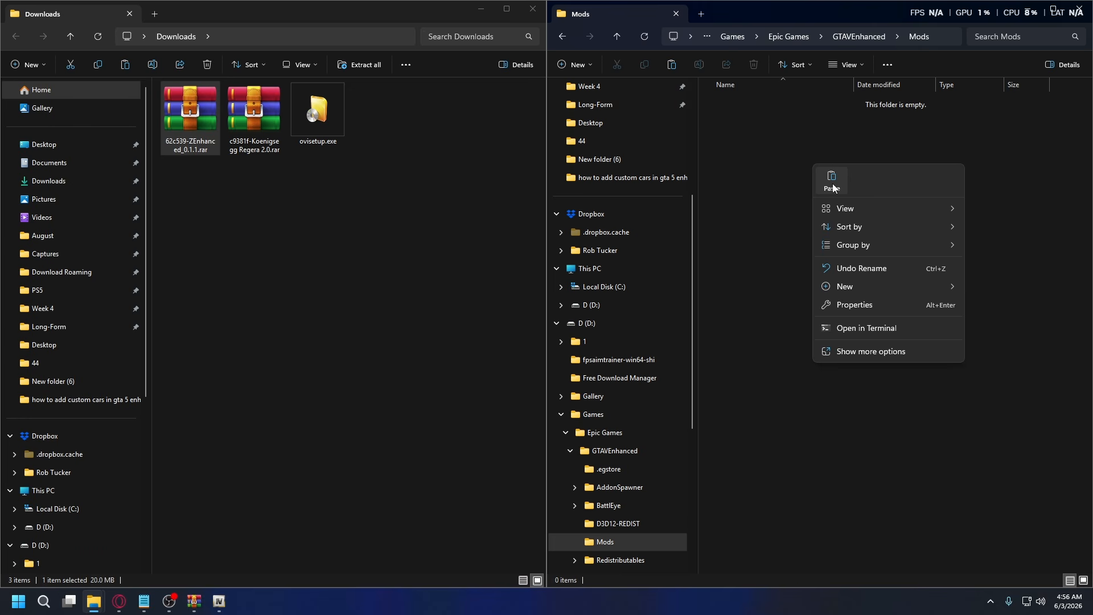
left_click(832, 181)
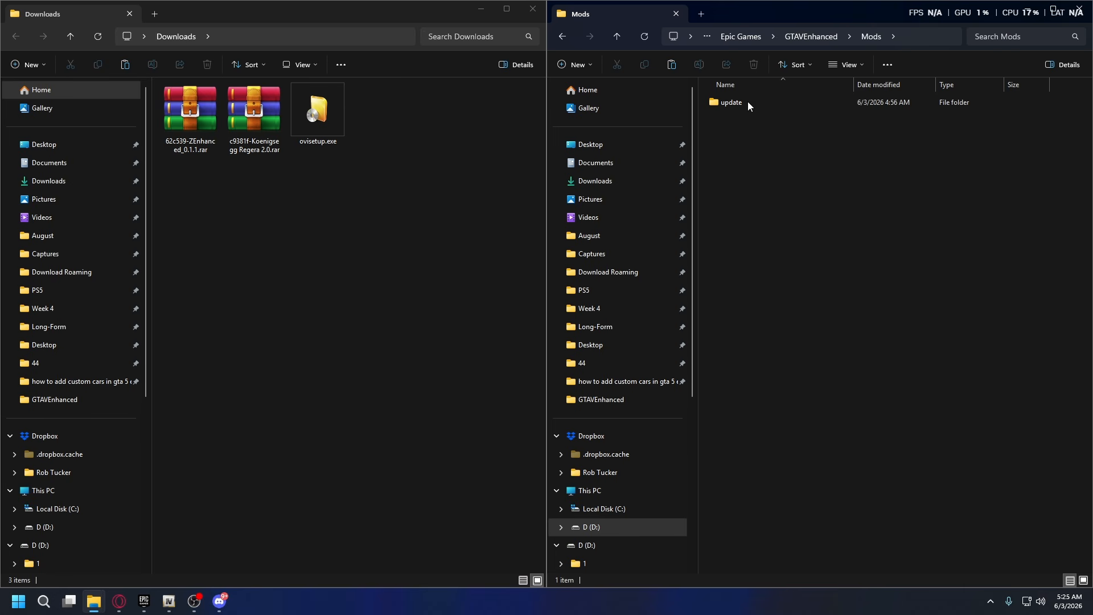
left_click(736, 101)
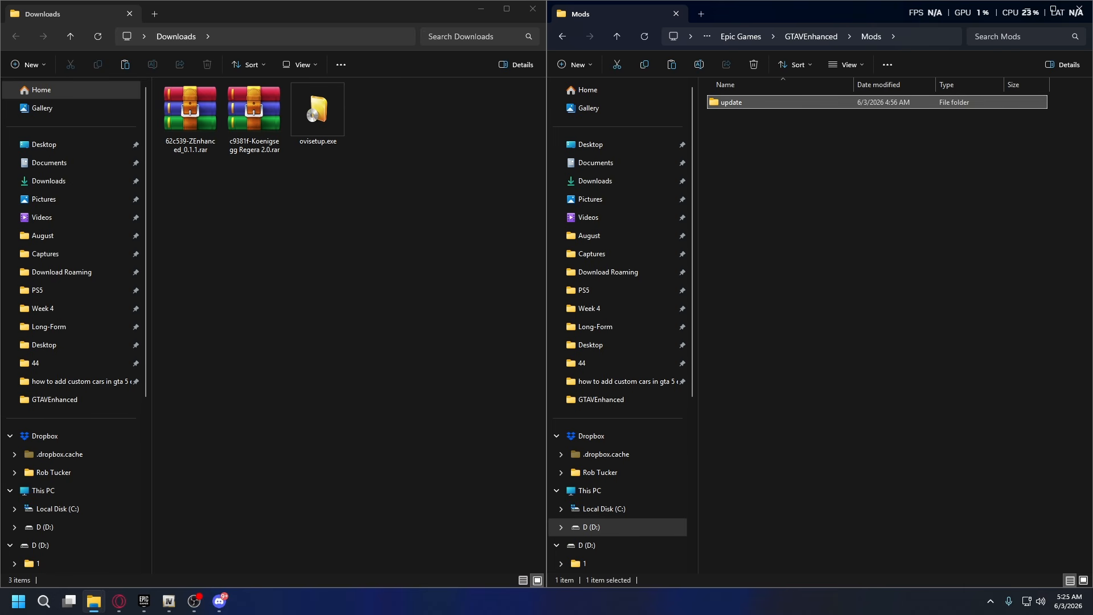
Switch to OpenIV with its Mods folder shown, and open the c9381f-Koenigsegg Regera 2.0.rar archive from Downloads.
left_click(168, 601)
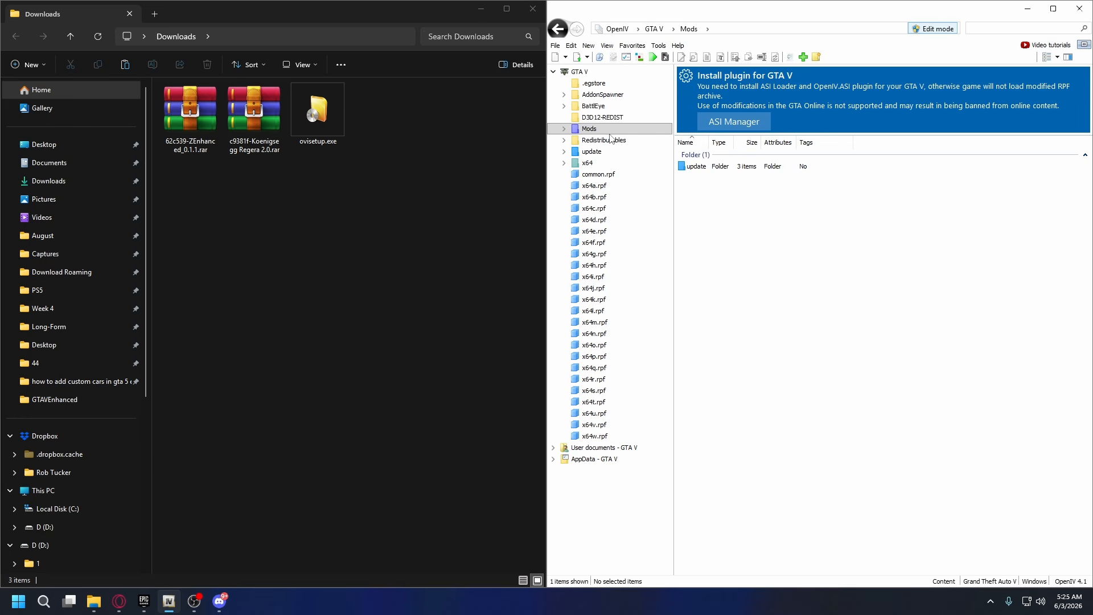
left_click(251, 139)
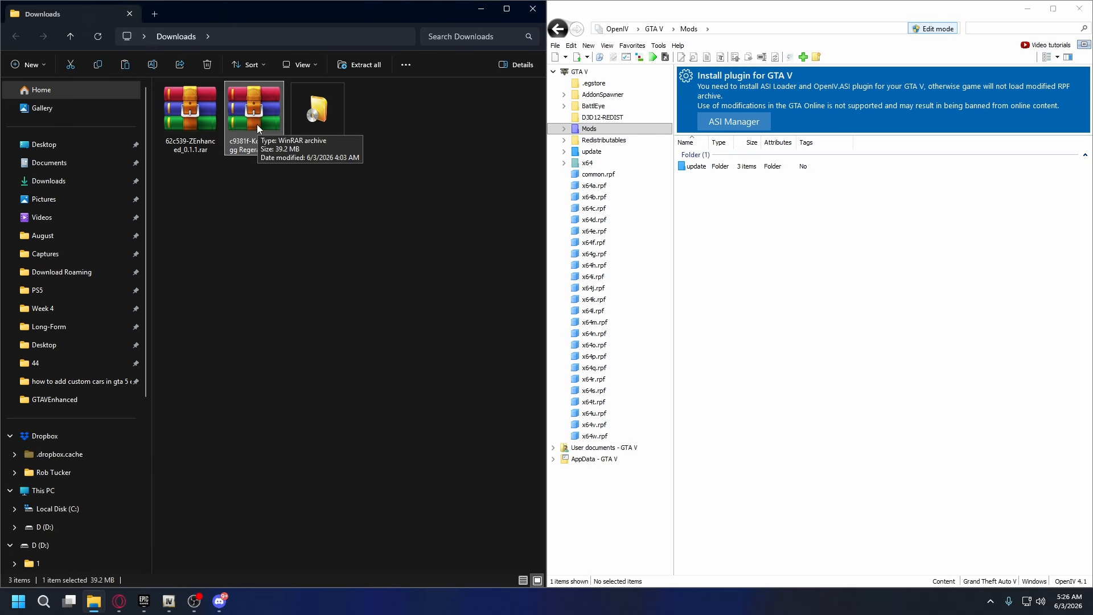
right_click(258, 123)
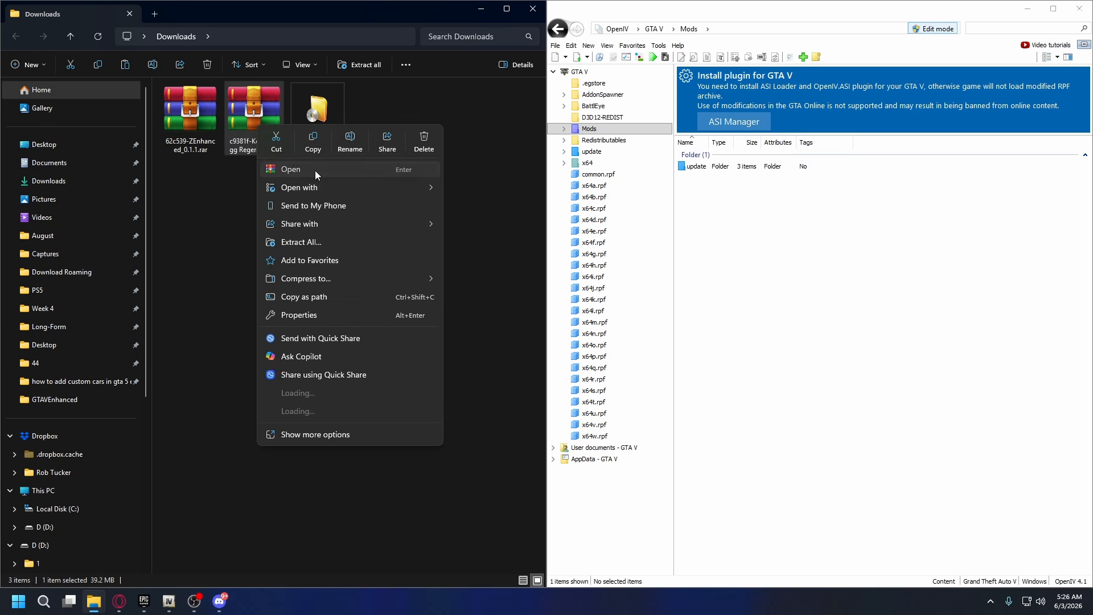
left_click(316, 170)
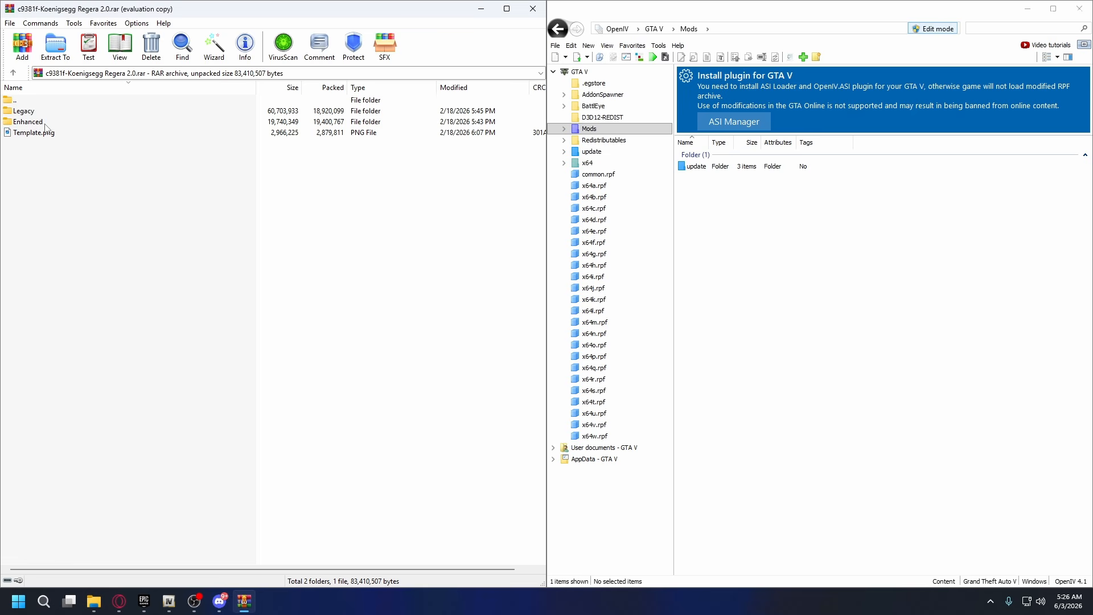
Browse the car archive to the Enhanced\krga folder containing dlc.rpf.
left_click(27, 123)
double_click(32, 126)
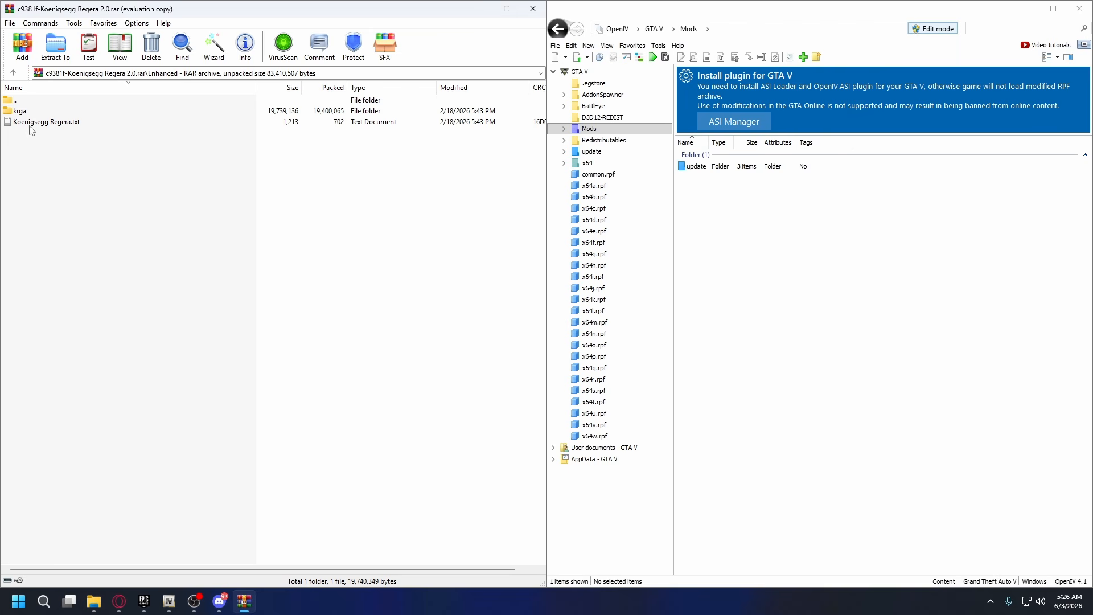
double_click(35, 111)
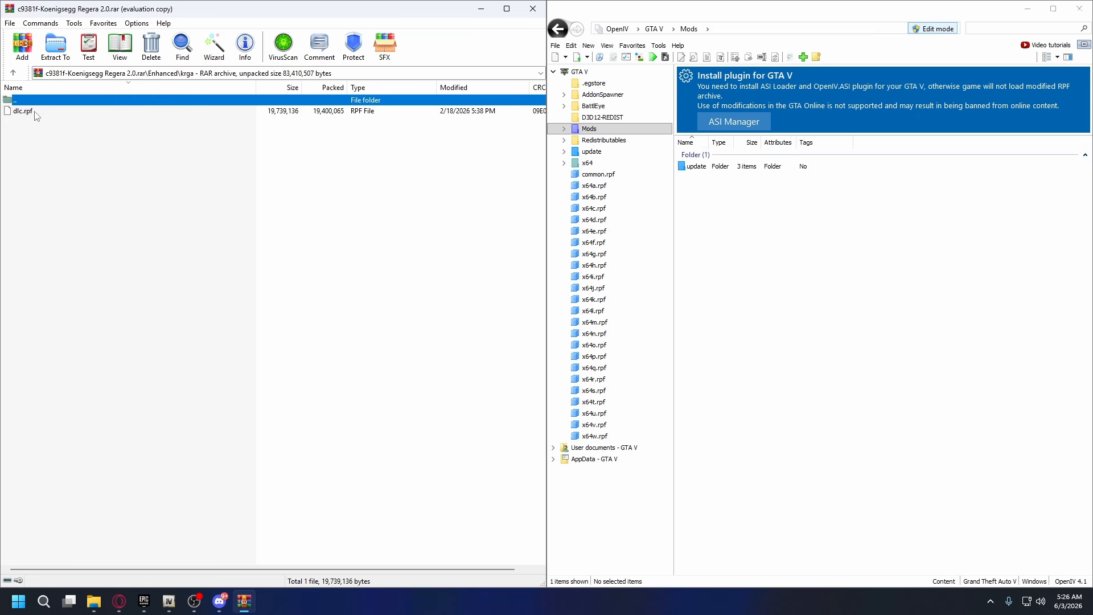
left_click(33, 109)
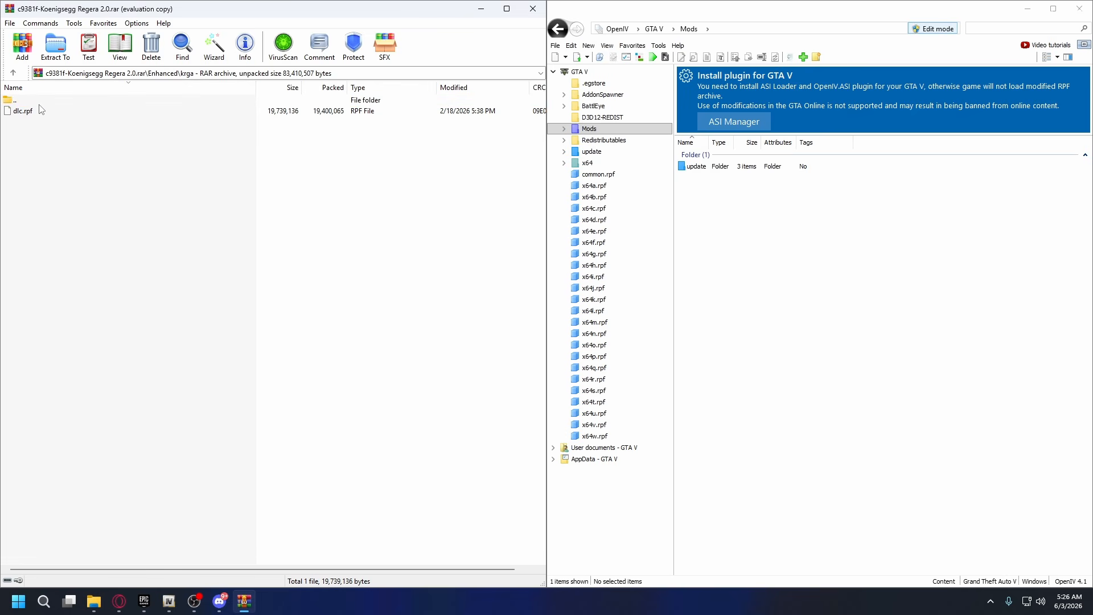
Return the car archive to its Enhanced folder and open Mods\update\x64\dlcpacks in OpenIV.
double_click(29, 100)
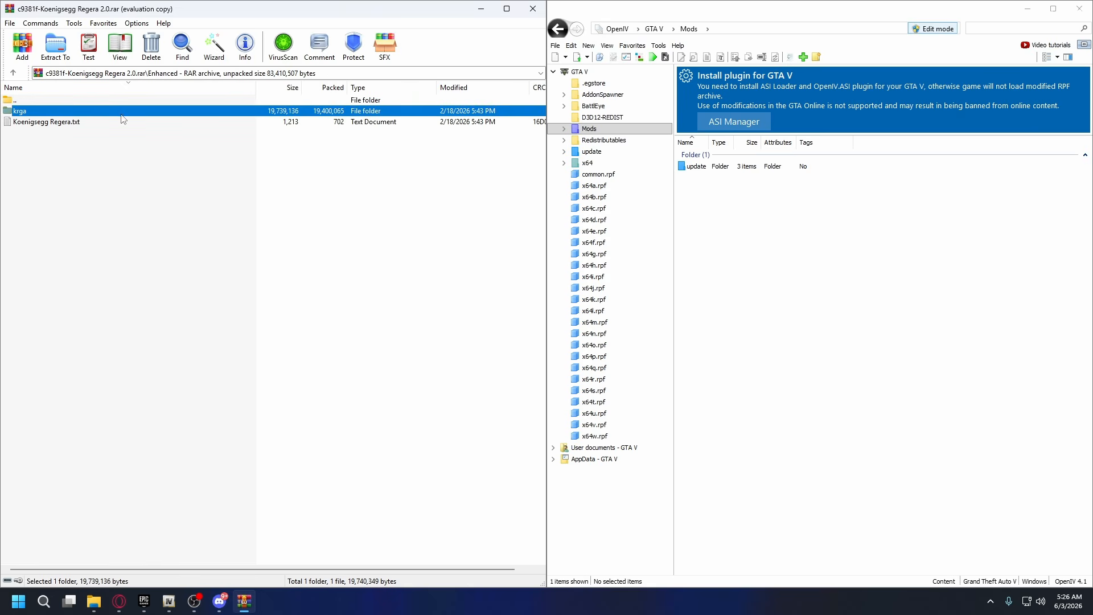
left_click(807, 324)
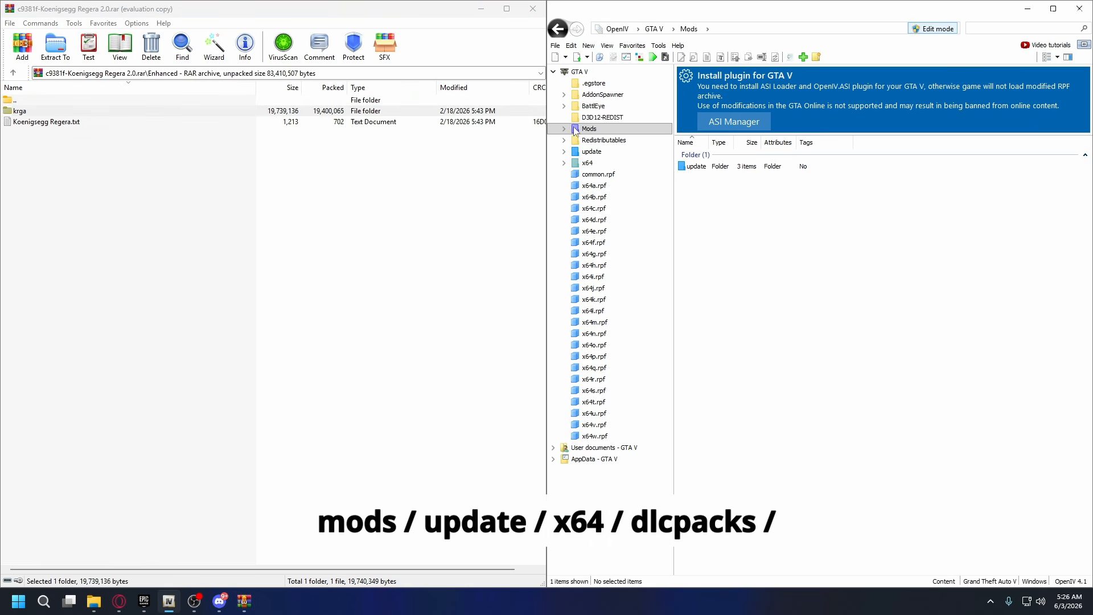
left_click(564, 129)
left_click(605, 141)
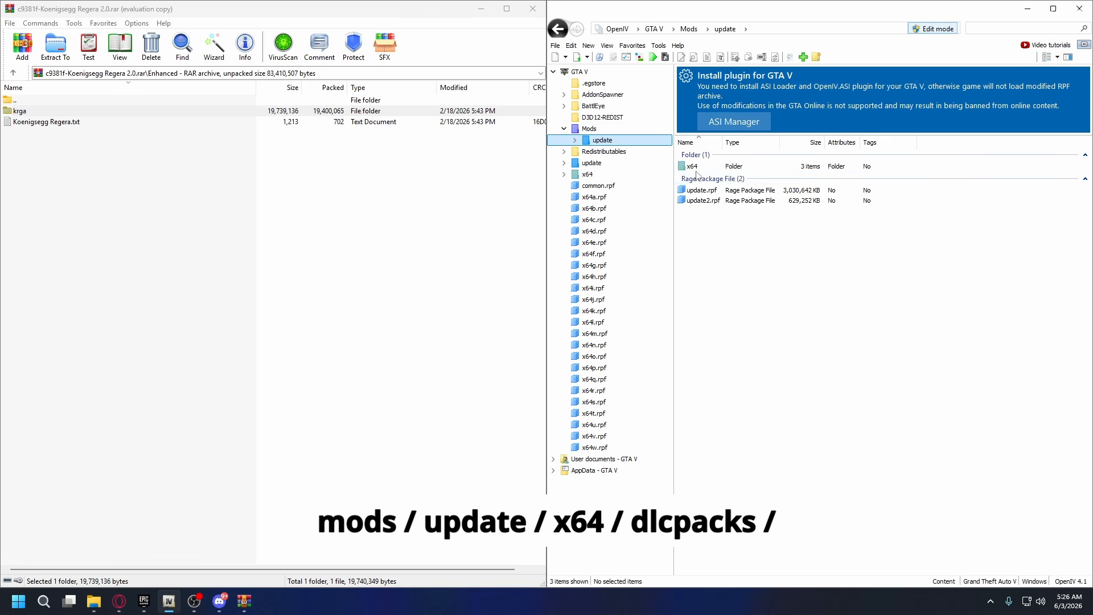
left_click(705, 167)
double_click(705, 167)
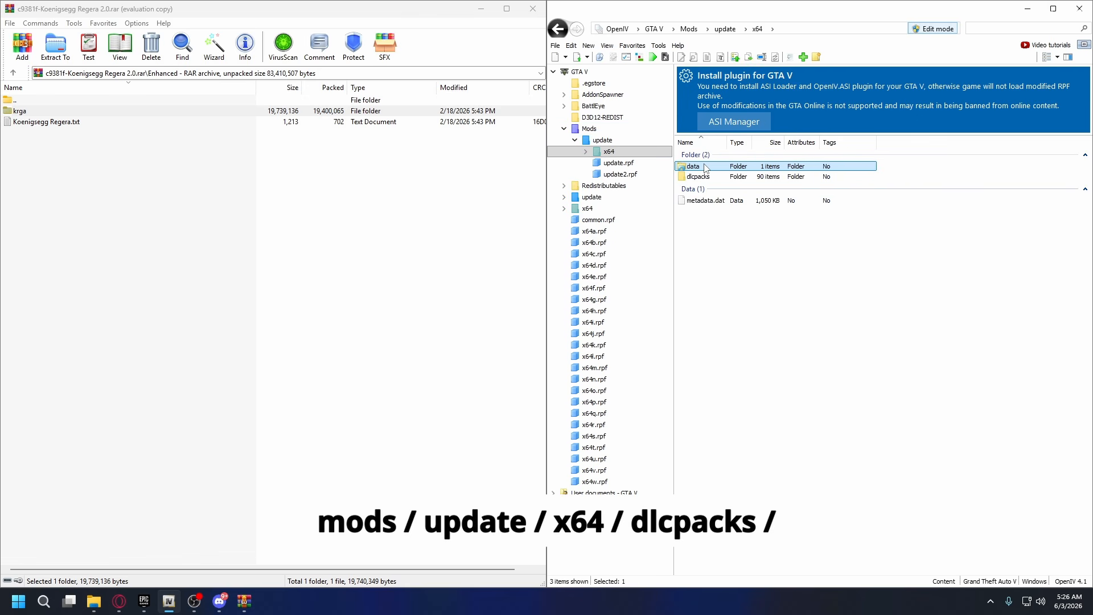
left_click(704, 177)
double_click(703, 177)
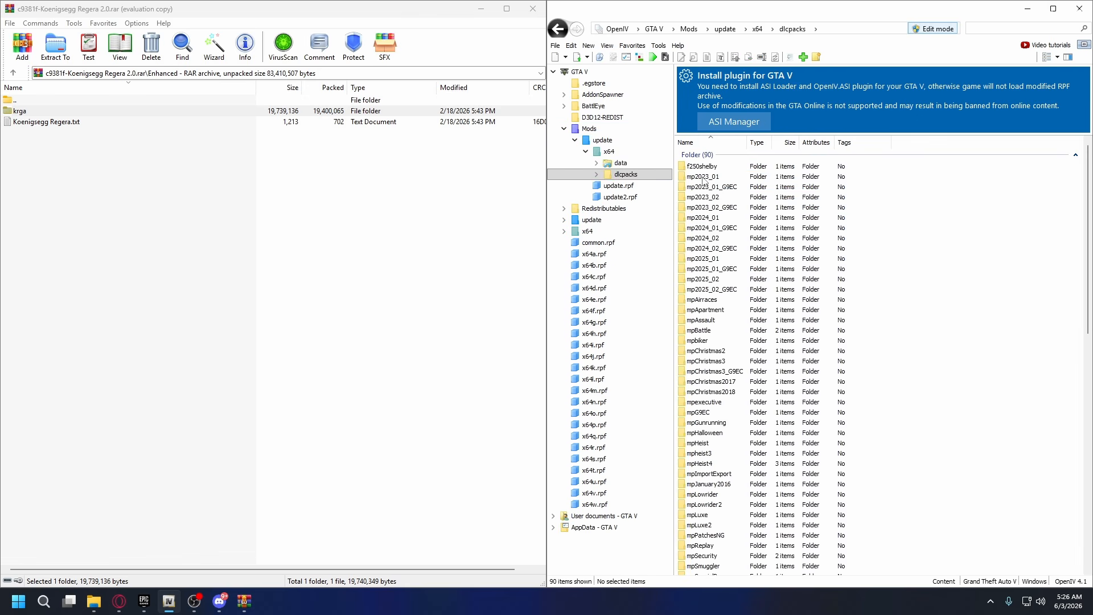
Copy the krga folder from the car archive into Mods\update\x64\dlcpacks and locate it in the folder list.
left_click(217, 188)
left_click_drag(17, 111, 941, 287)
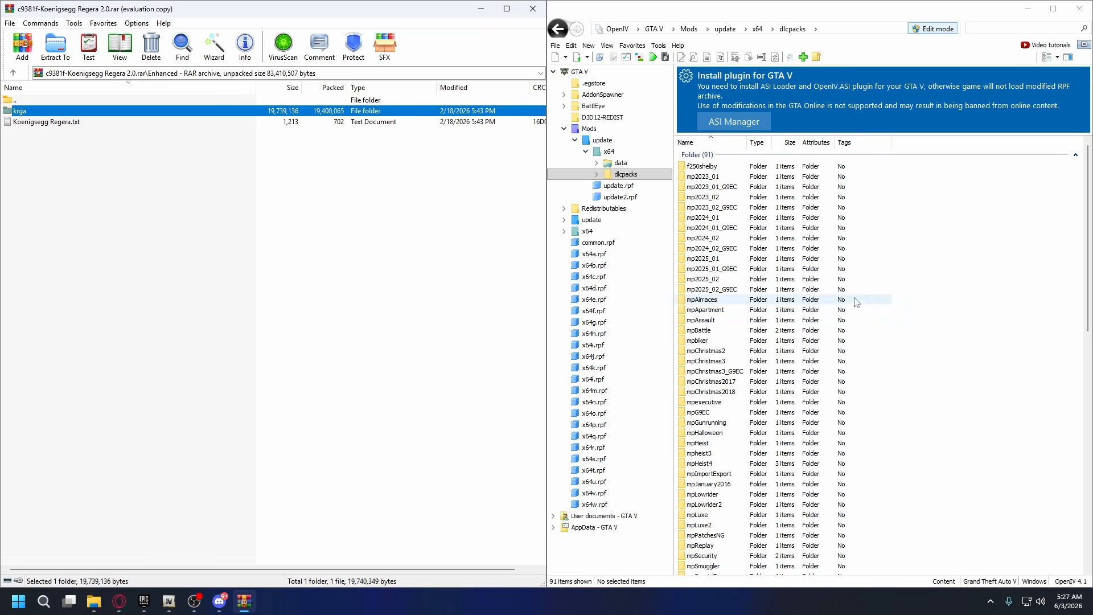
scroll(787, 265, "down", 1)
scroll(788, 265, "down", 15)
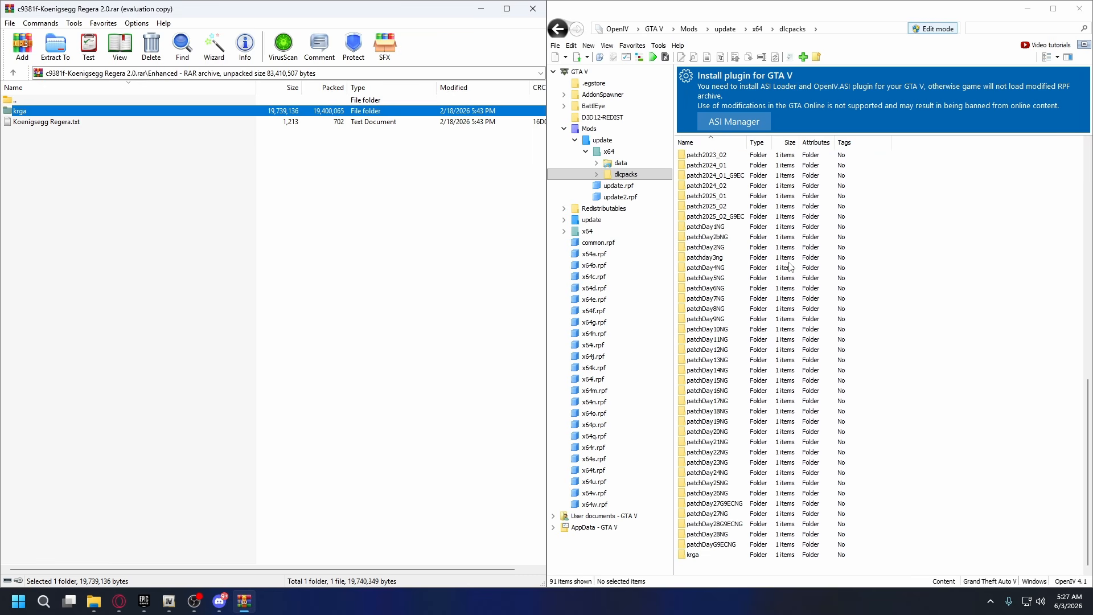
left_click(690, 555)
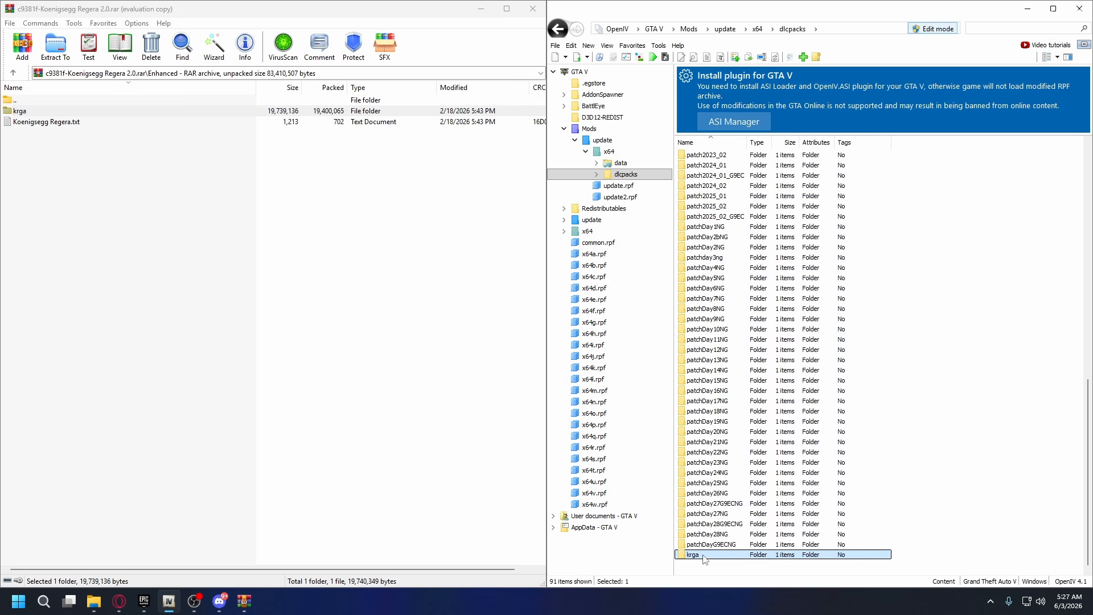
left_click(854, 360)
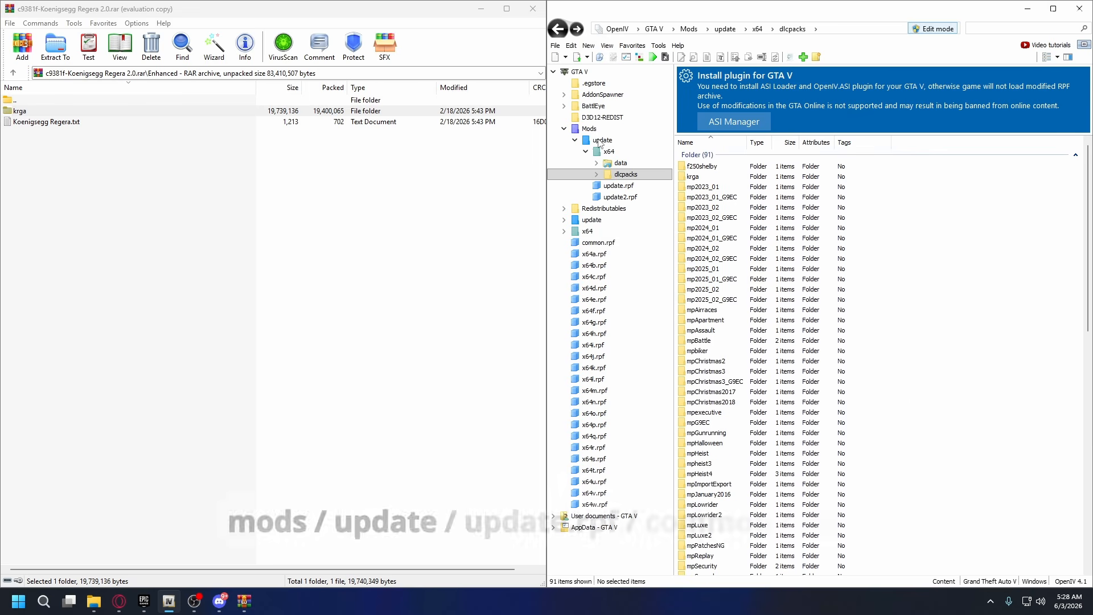
Browse OpenIV to Mods\update\update.rpf\common\data and find its XML files.
left_click(602, 141)
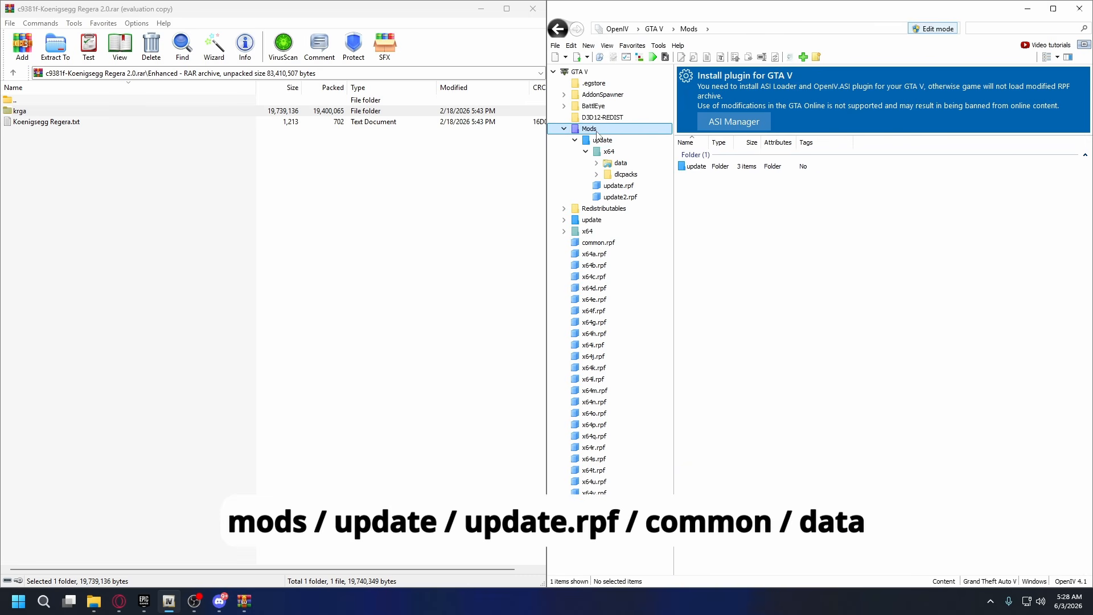
left_click(710, 194)
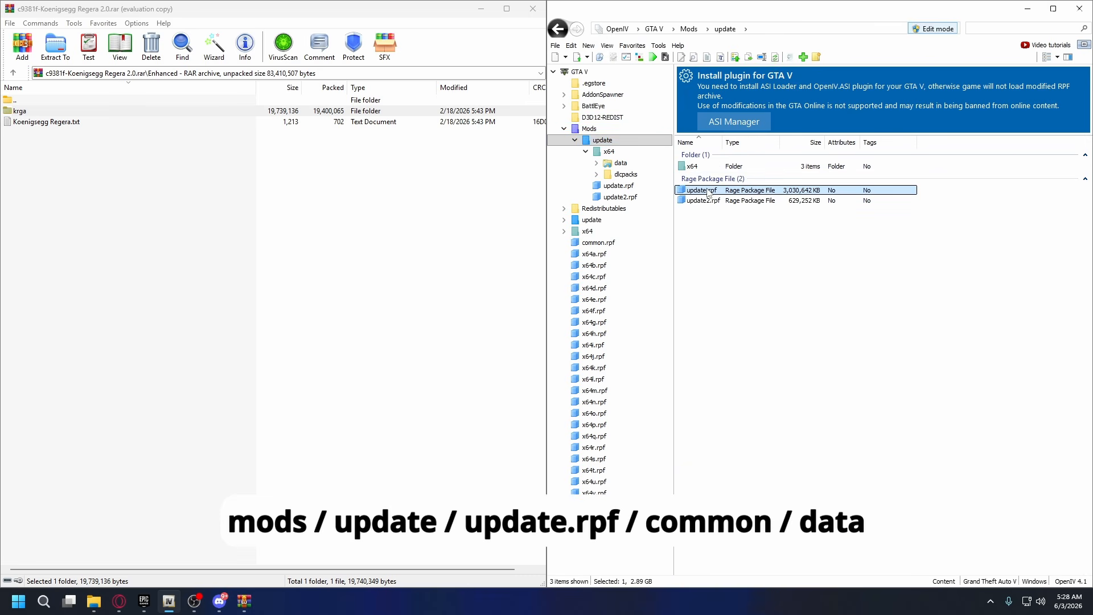
double_click(707, 193)
double_click(699, 167)
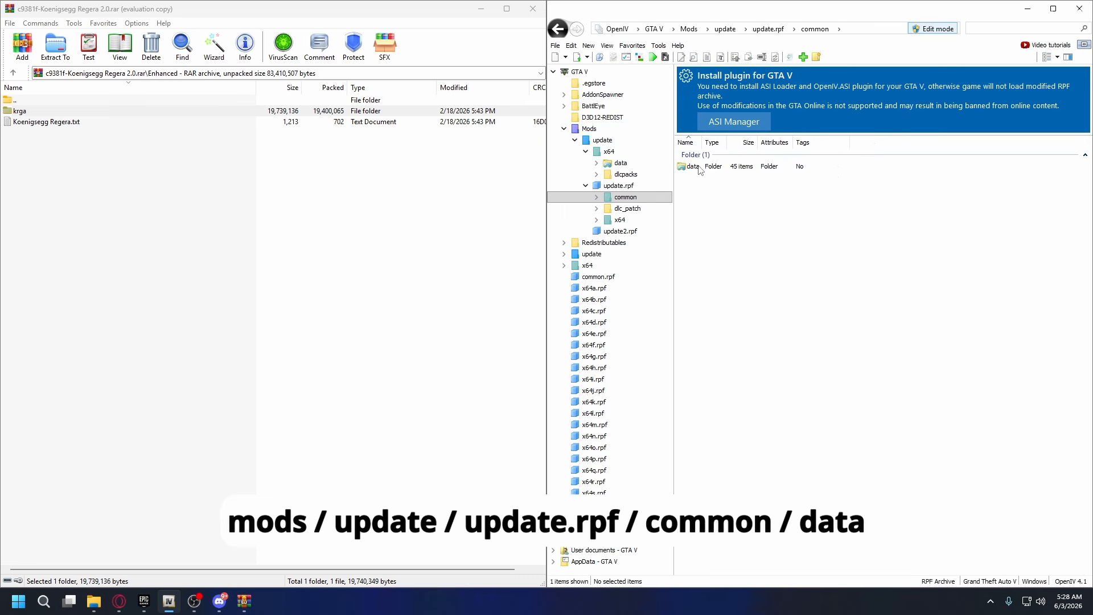
double_click(696, 166)
scroll(739, 329, "down", 5)
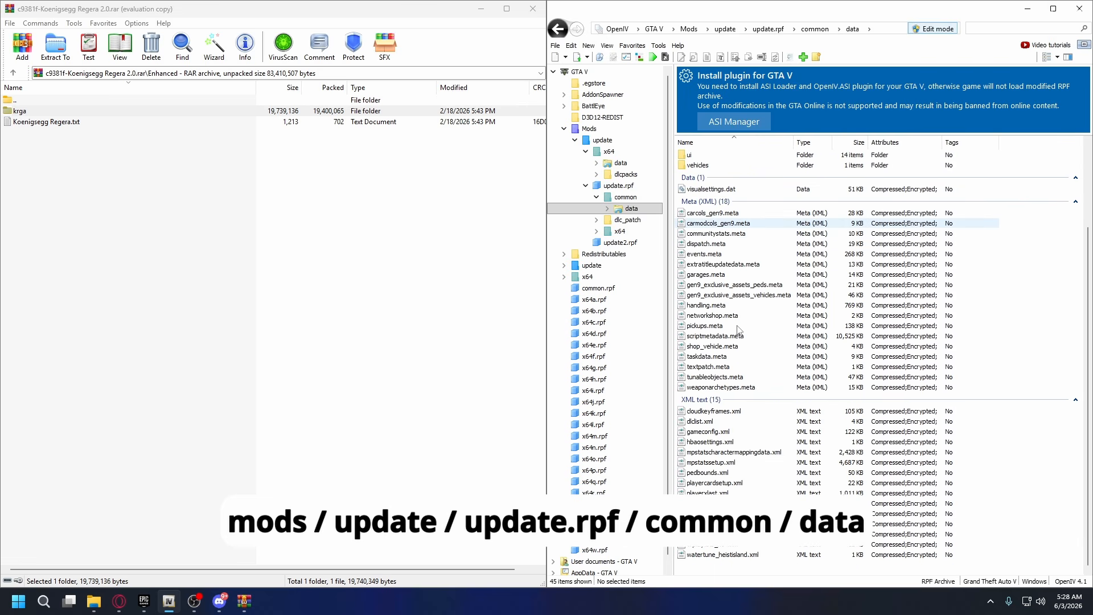
Open dlclist.xml for editing and go to the last Item entry in the list.
left_click(706, 422)
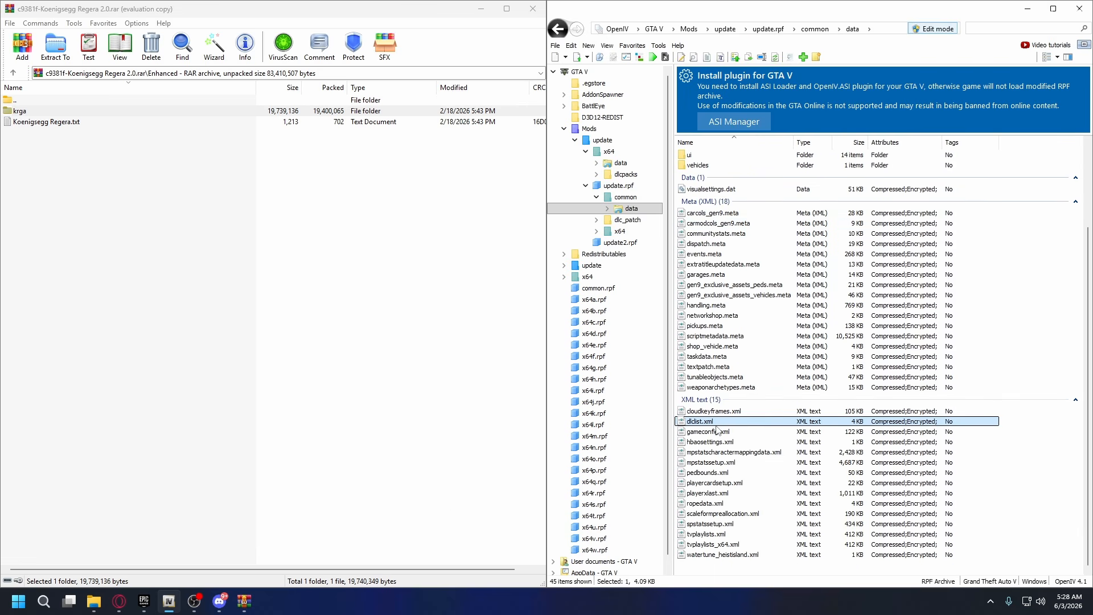
right_click(708, 427)
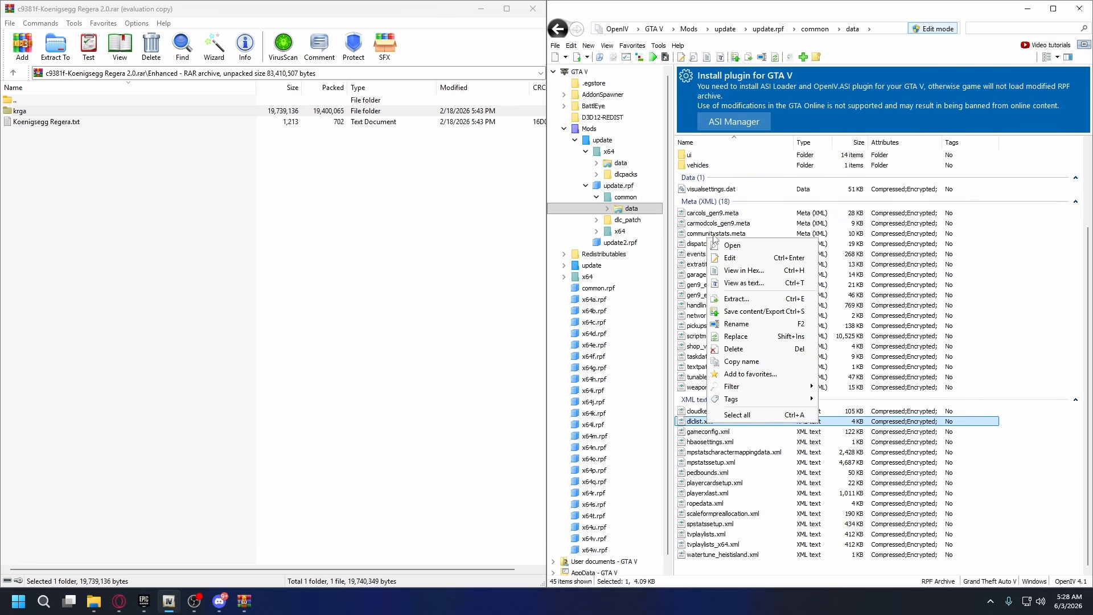
left_click(742, 256)
scroll(608, 299, "down", 20)
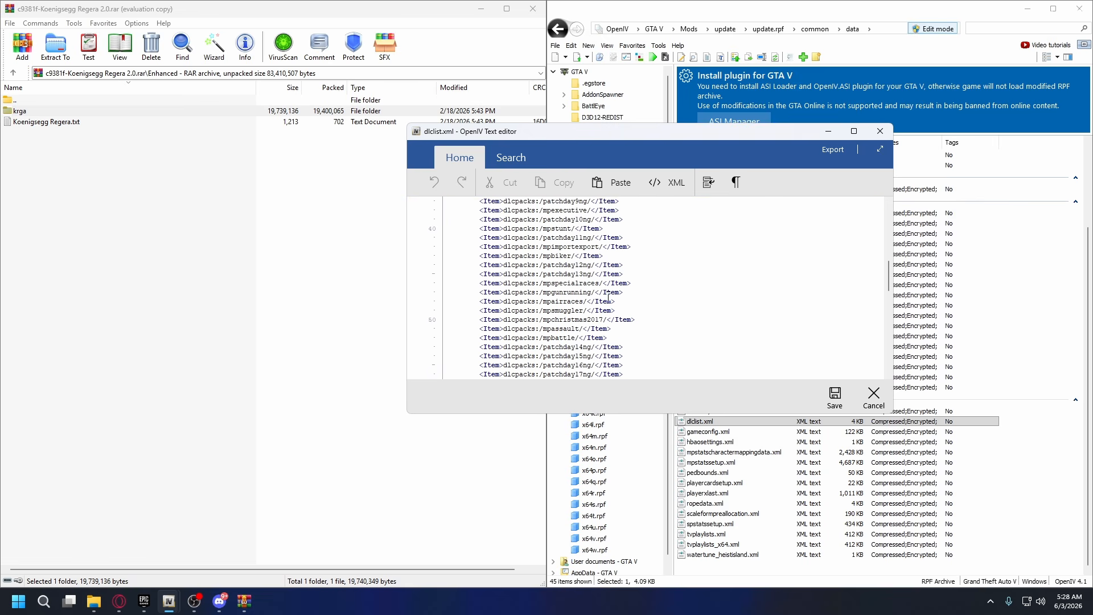
scroll(607, 299, "down", 2)
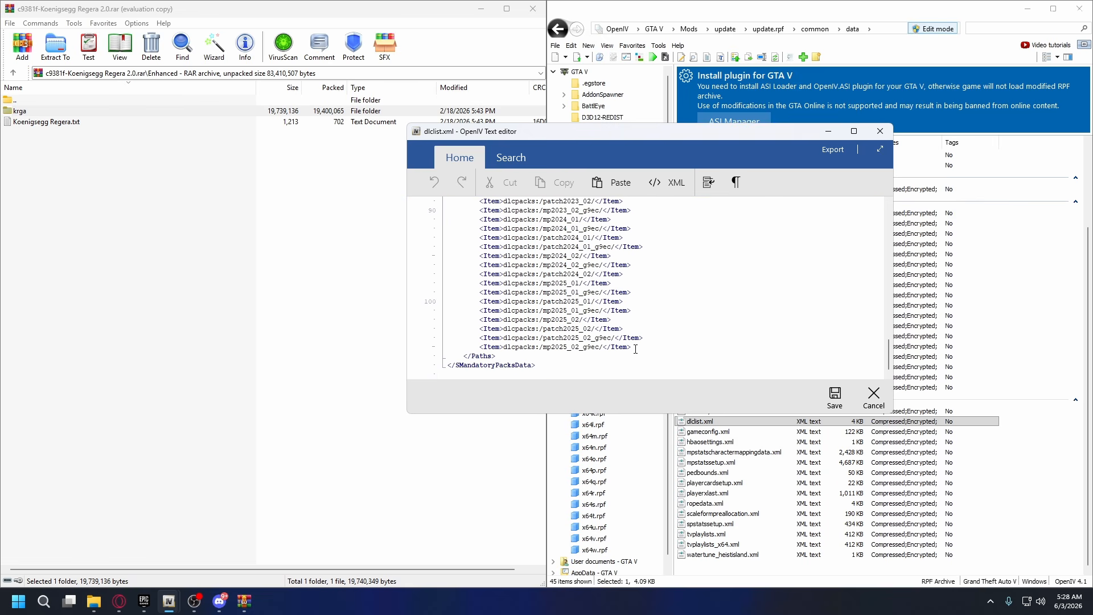
Duplicate the last Item entry of dlclist.xml onto a new line directly below it.
left_click_drag(635, 348, 481, 349)
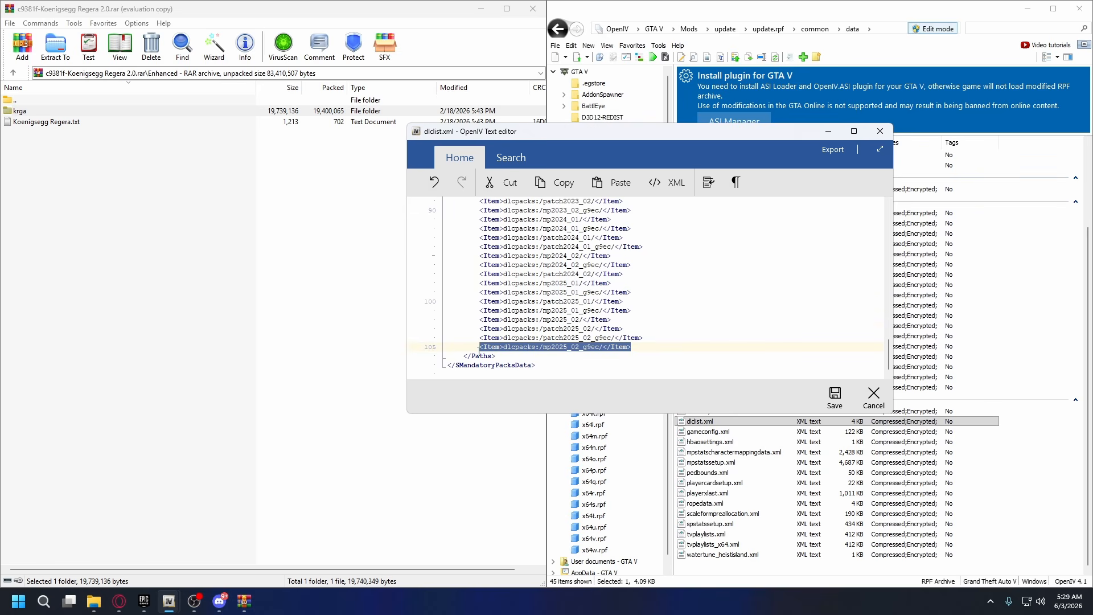
right_click(532, 350)
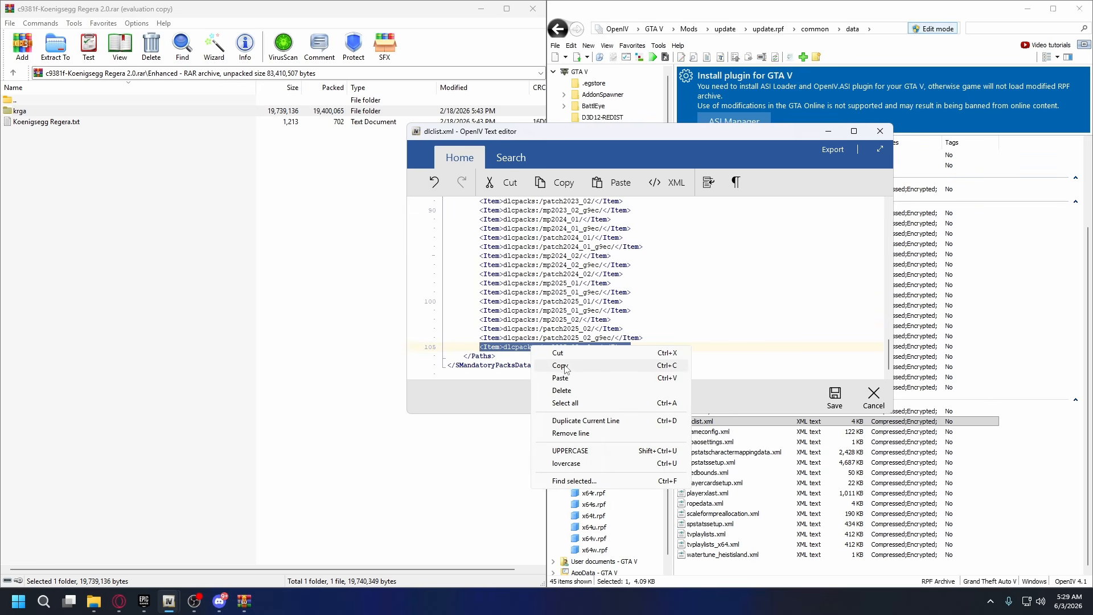
left_click(550, 367)
left_click(639, 352)
key("Return")
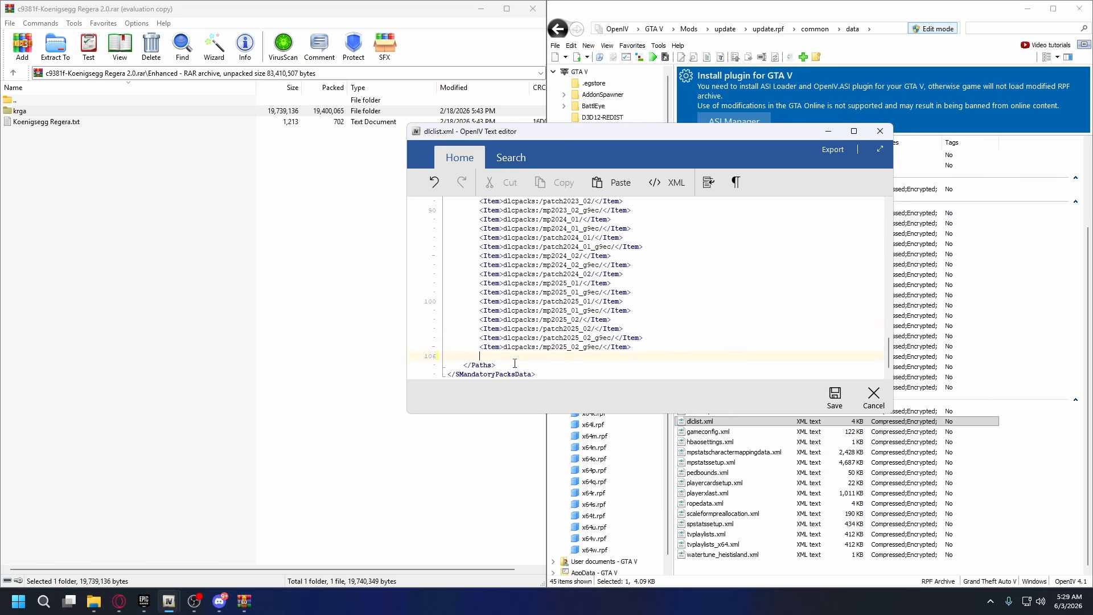
right_click(517, 358)
left_click(555, 391)
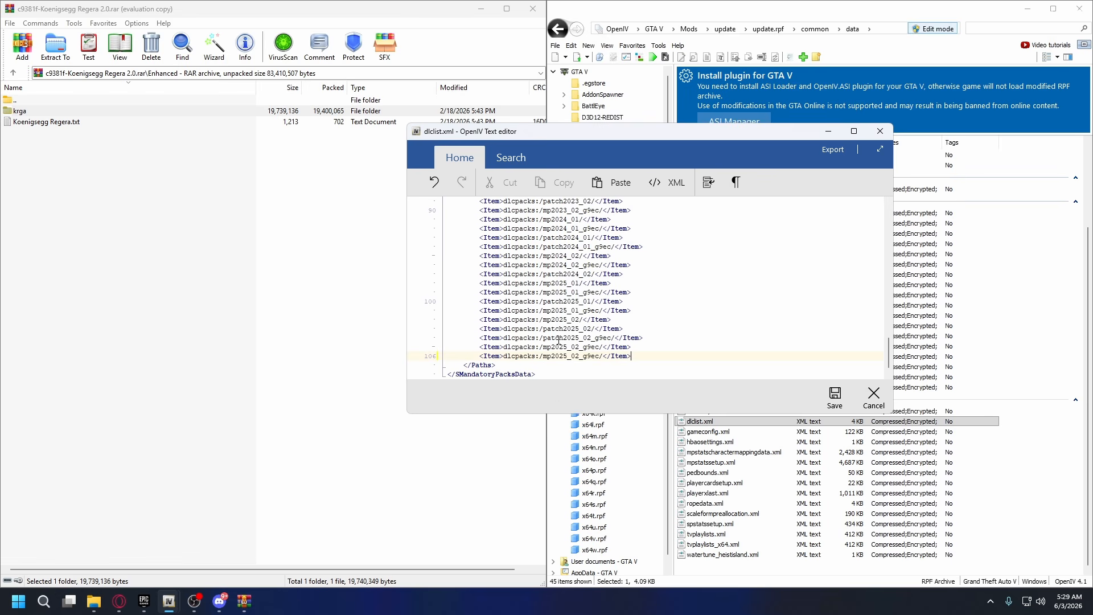
Change the pack name in the duplicated entry to krga and save dlclist.xml.
left_click_drag(544, 357, 599, 355)
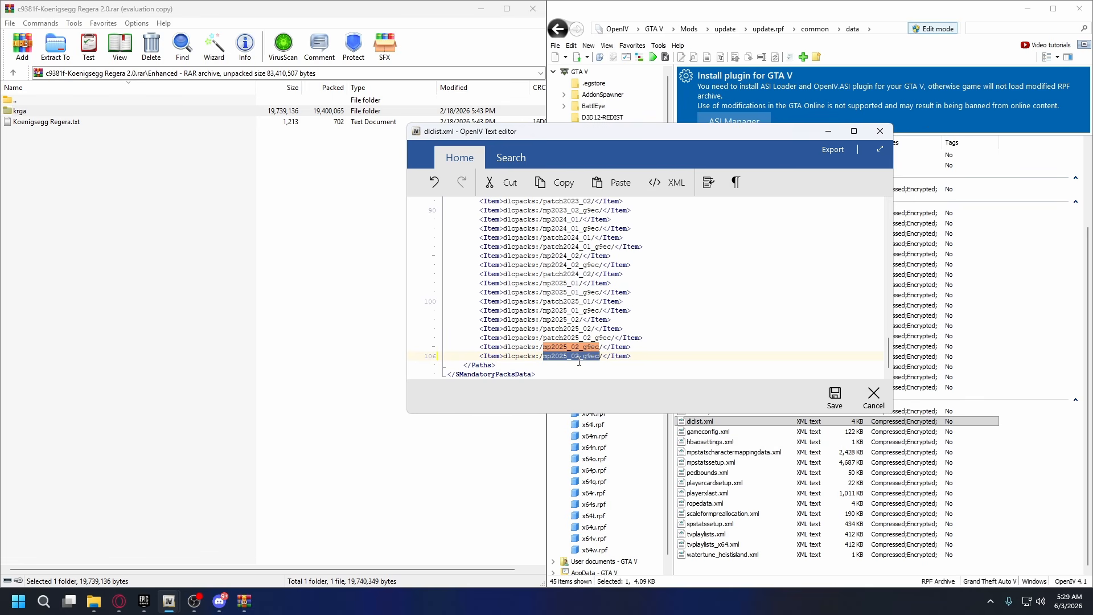
type("krga")
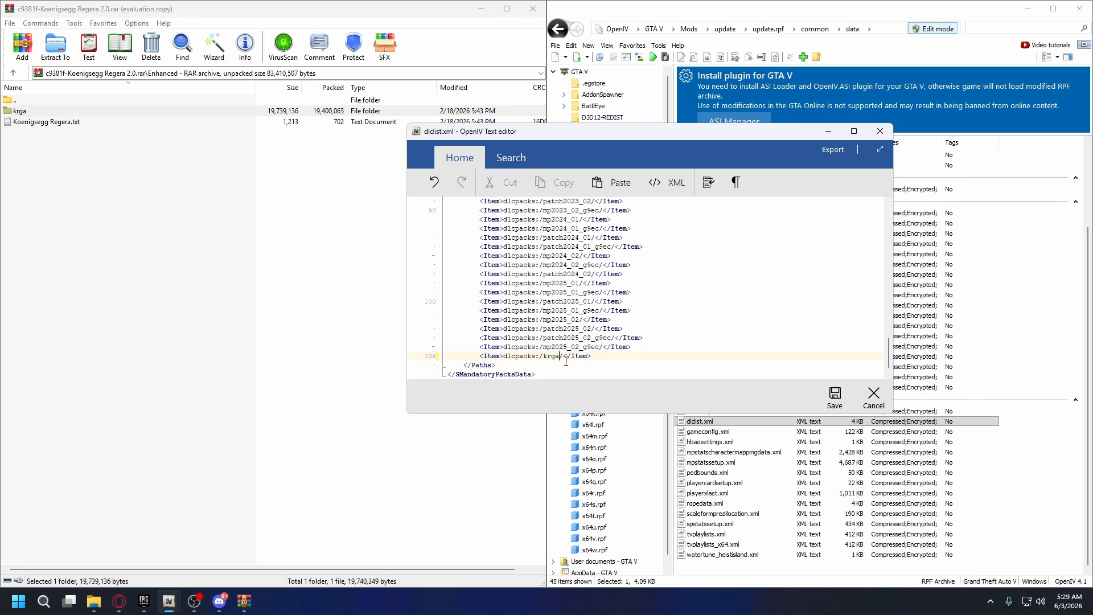
left_click_drag(564, 357, 561, 357)
left_click(560, 357)
left_click(836, 396)
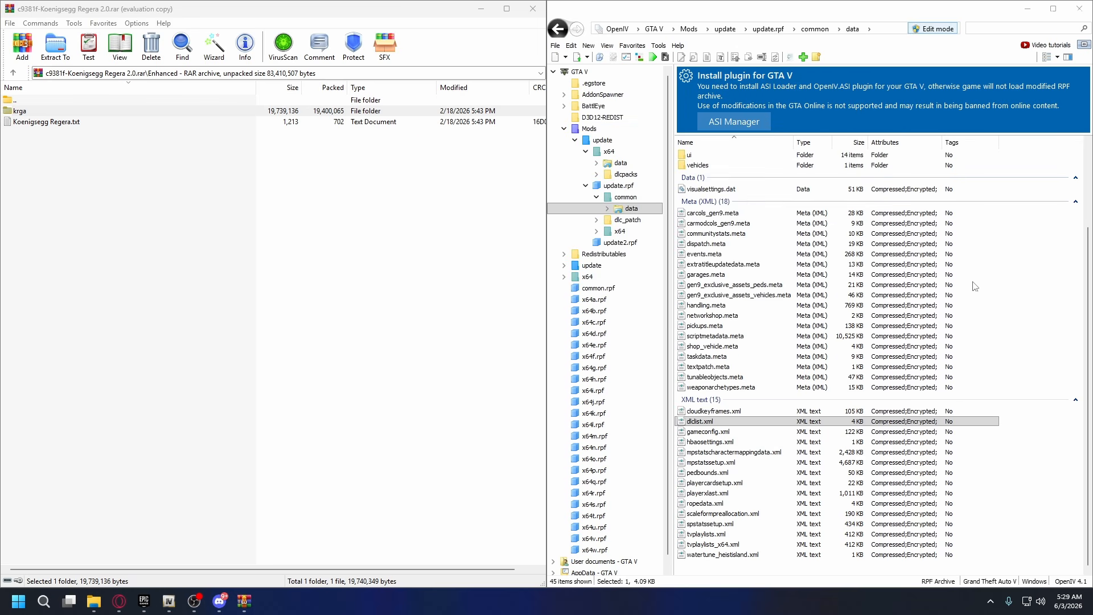
Close OpenIV and the car archive window.
scroll(956, 213, "up", 5)
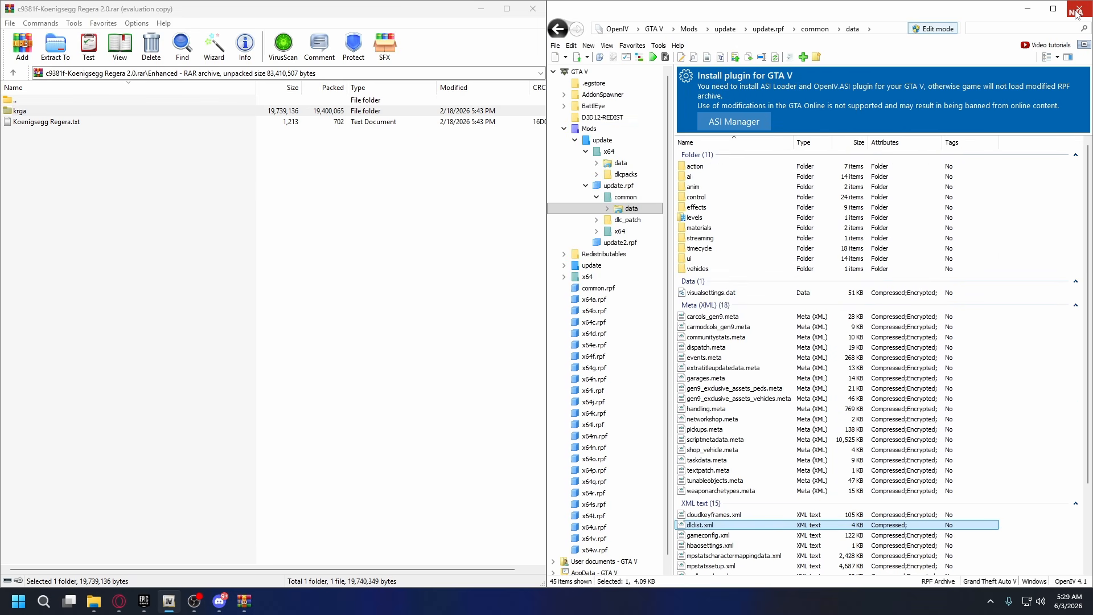
left_click(1079, 9)
left_click(533, 9)
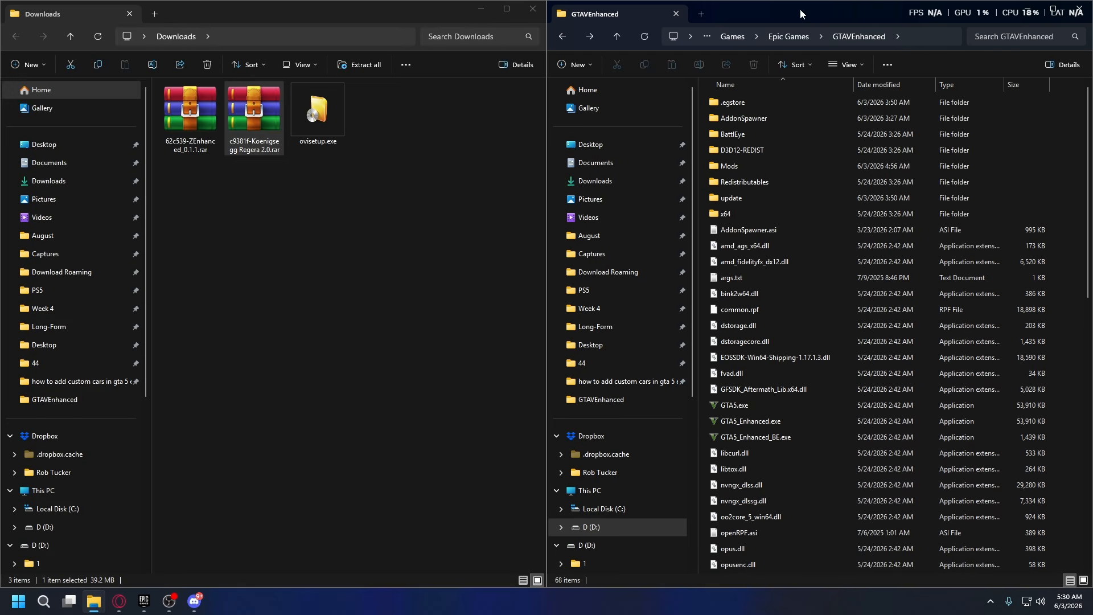
Delete GTA5.exe from the GTAVEnhanced folder.
left_click(720, 410)
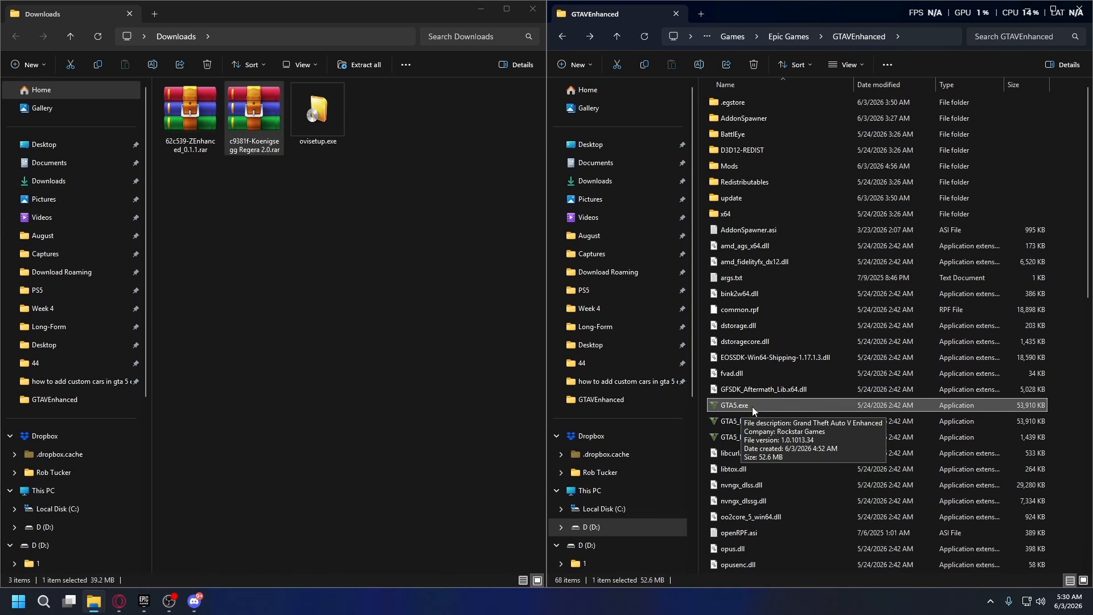
right_click(753, 406)
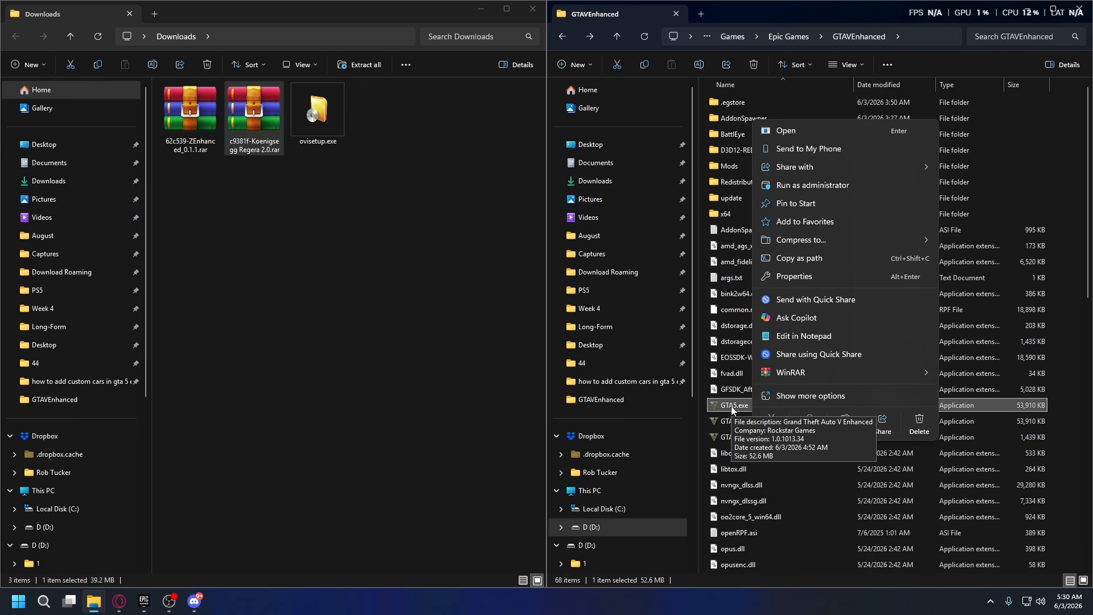
left_click(199, 129)
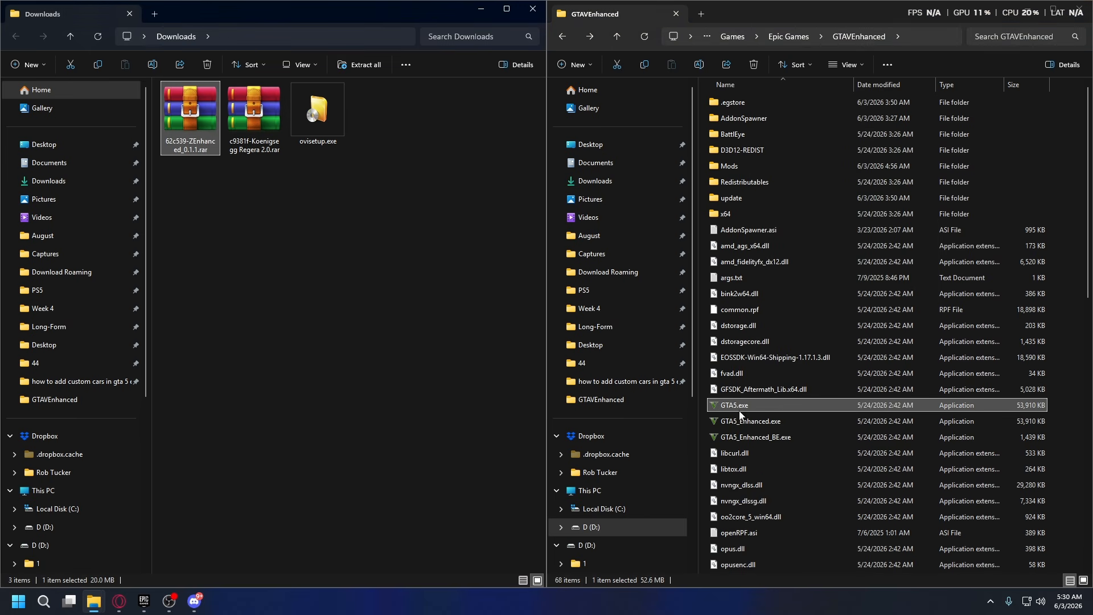
left_click(742, 406)
right_click(780, 404)
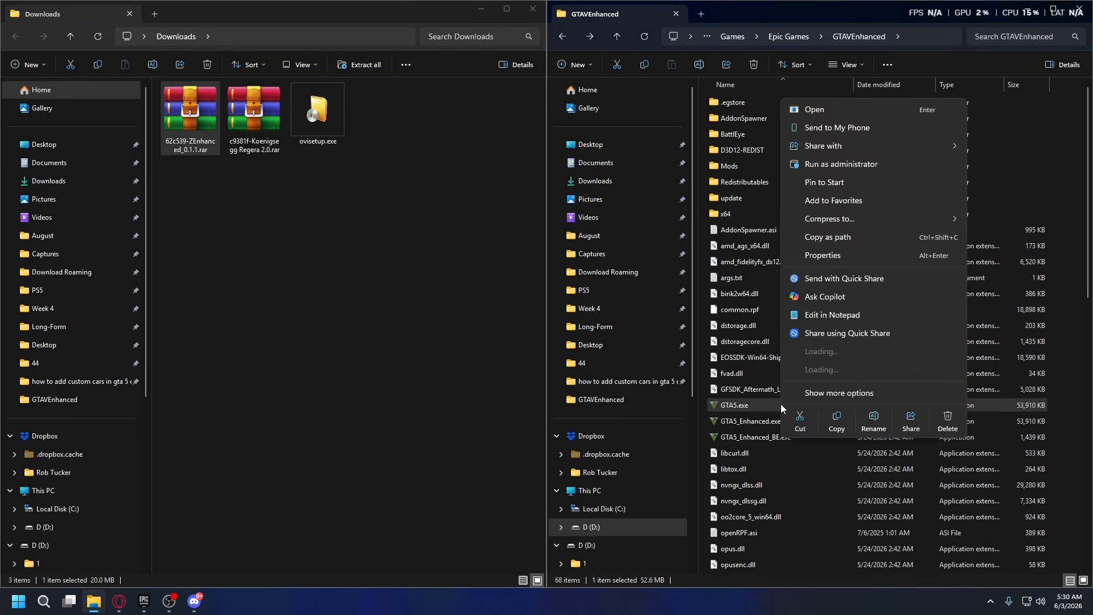
left_click(947, 424)
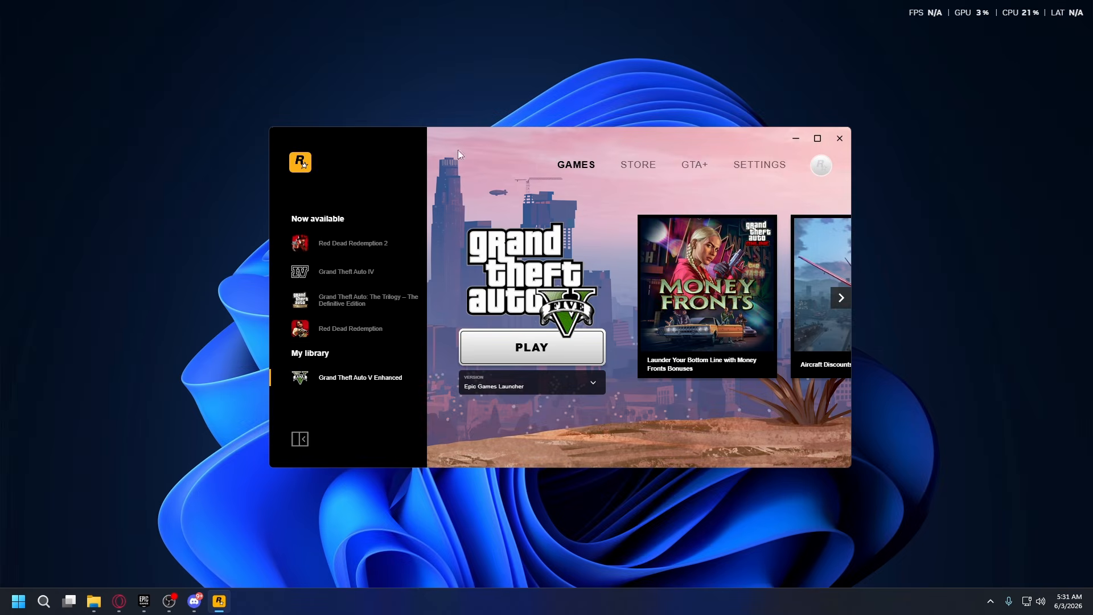
Check in the Rockstar Games Launcher's general settings that BattlEye is disabled, and return to the games page.
left_click(753, 170)
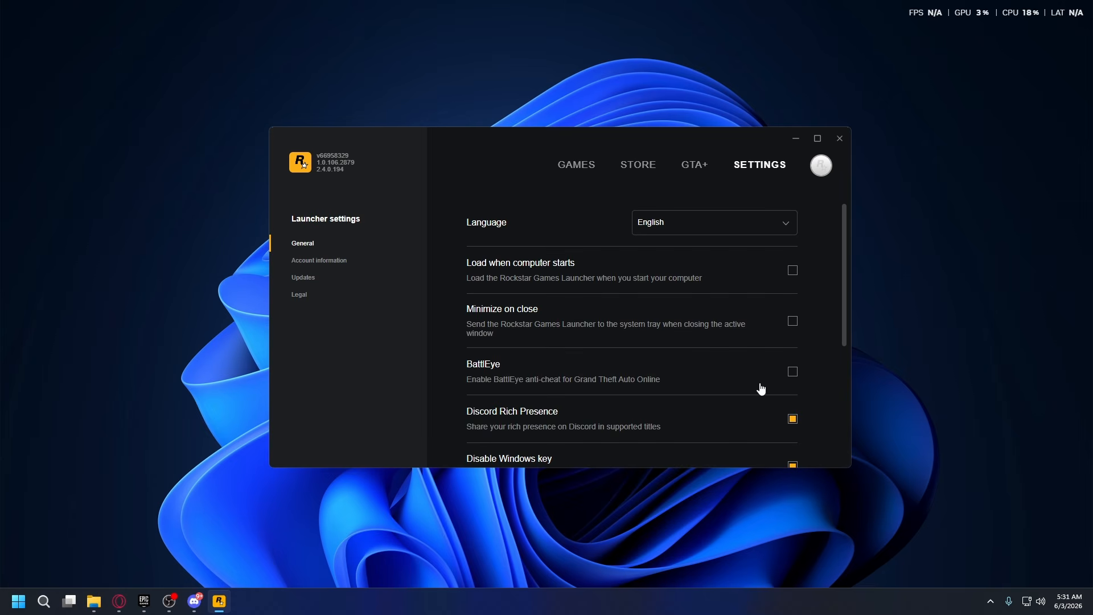
left_click(794, 372)
left_click(794, 374)
left_click(574, 167)
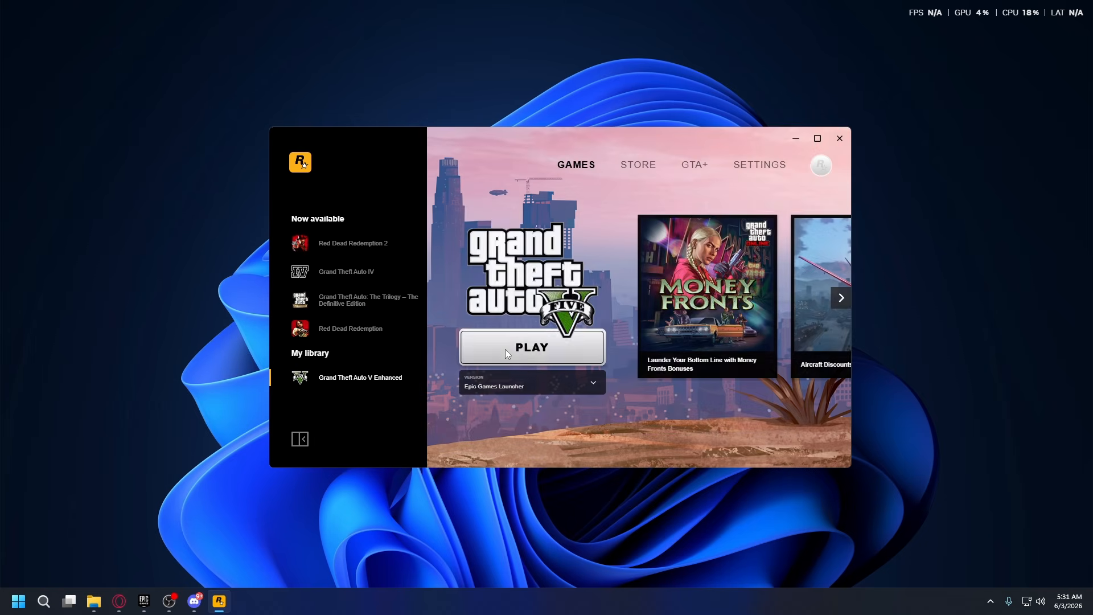
Start Grand Theft Auto V Enhanced and open the Add-on spawner menu in the game.
left_click(504, 349)
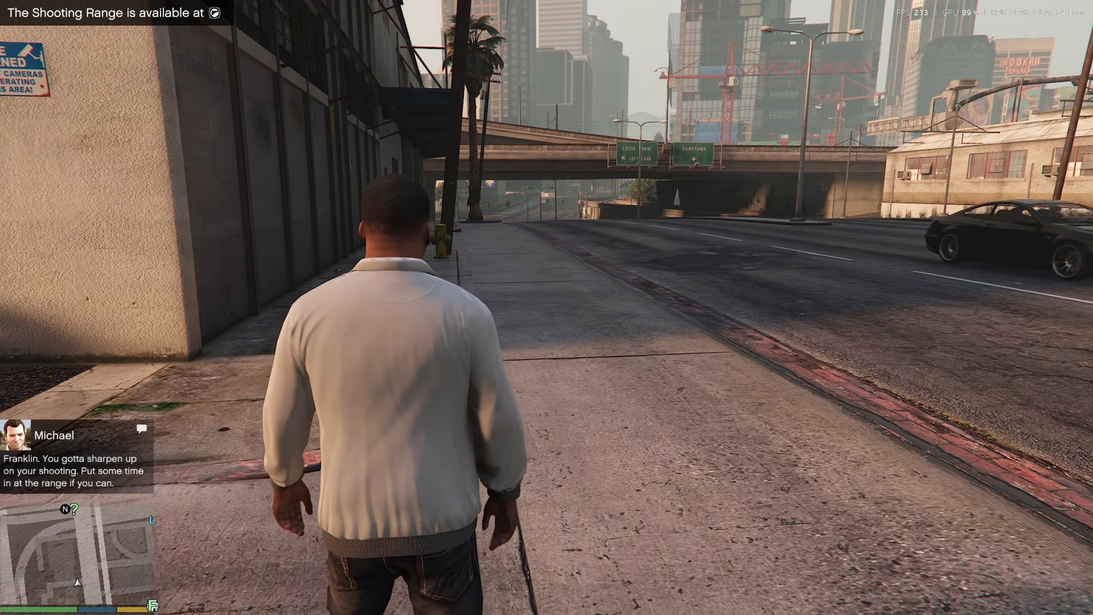
key("F5")
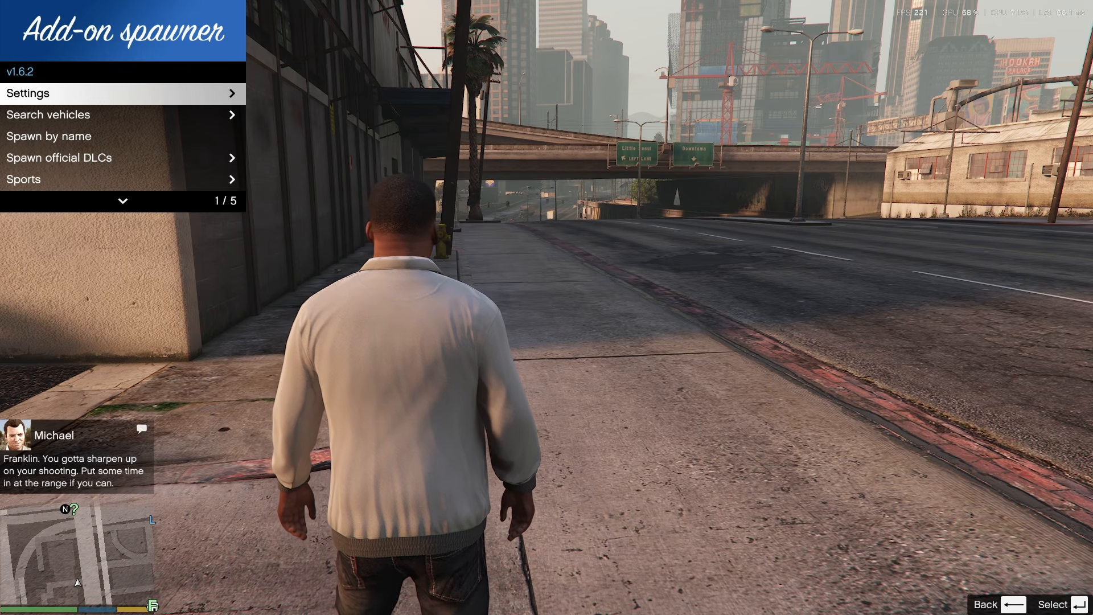
Spawn the krga car from the Add-on vehicles search and close the spawner menu.
key("Down")
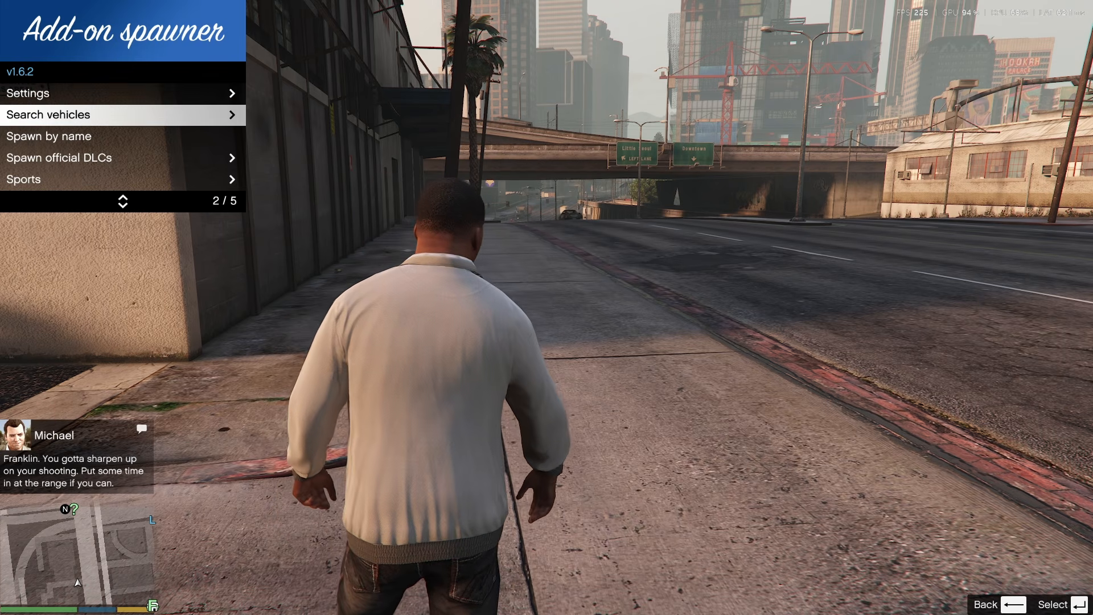
key("Return")
key("Down")
key("Down")
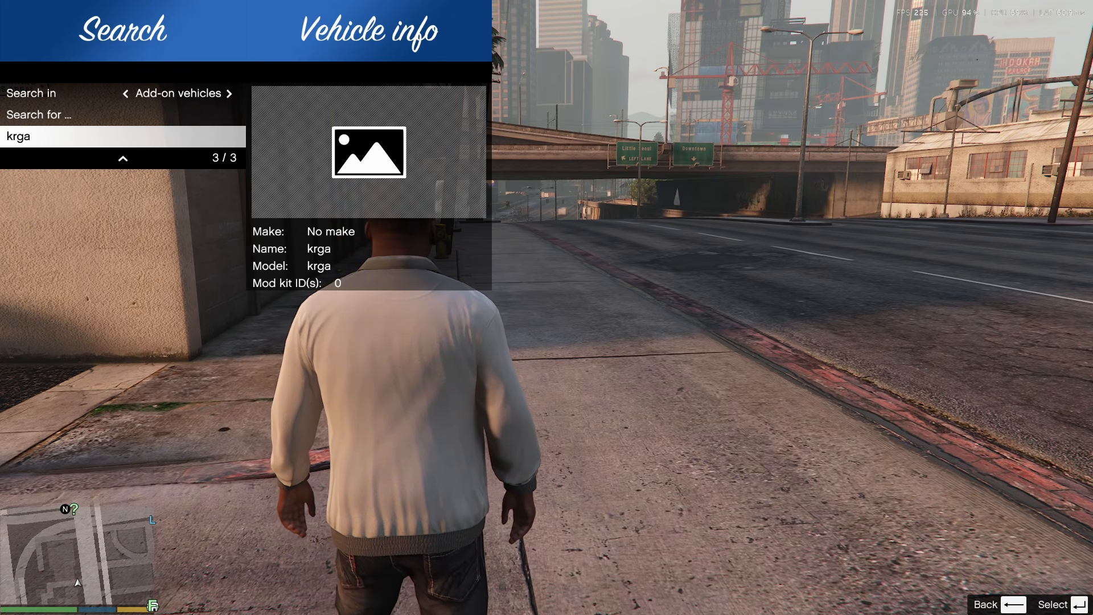
key("Return")
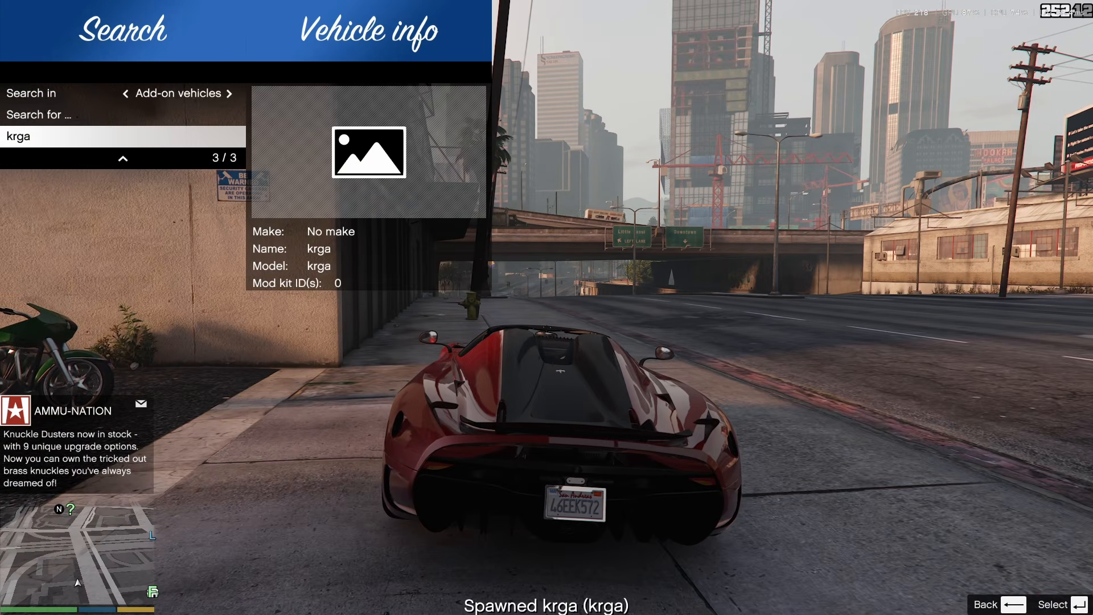
key("Escape")
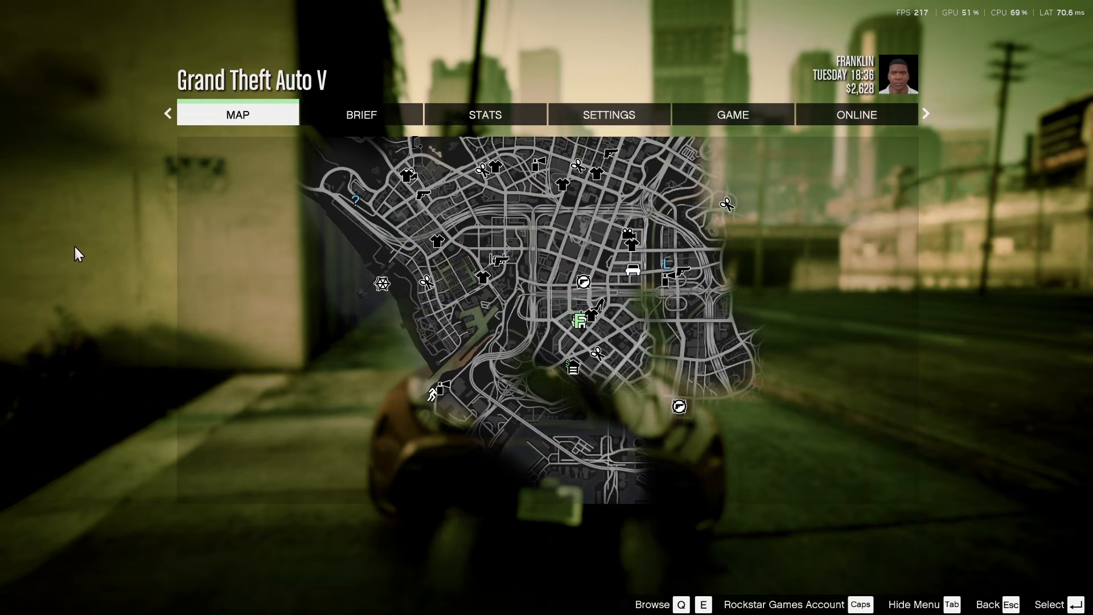
key("Escape")
key("BackSpace")
key("BackSpace")
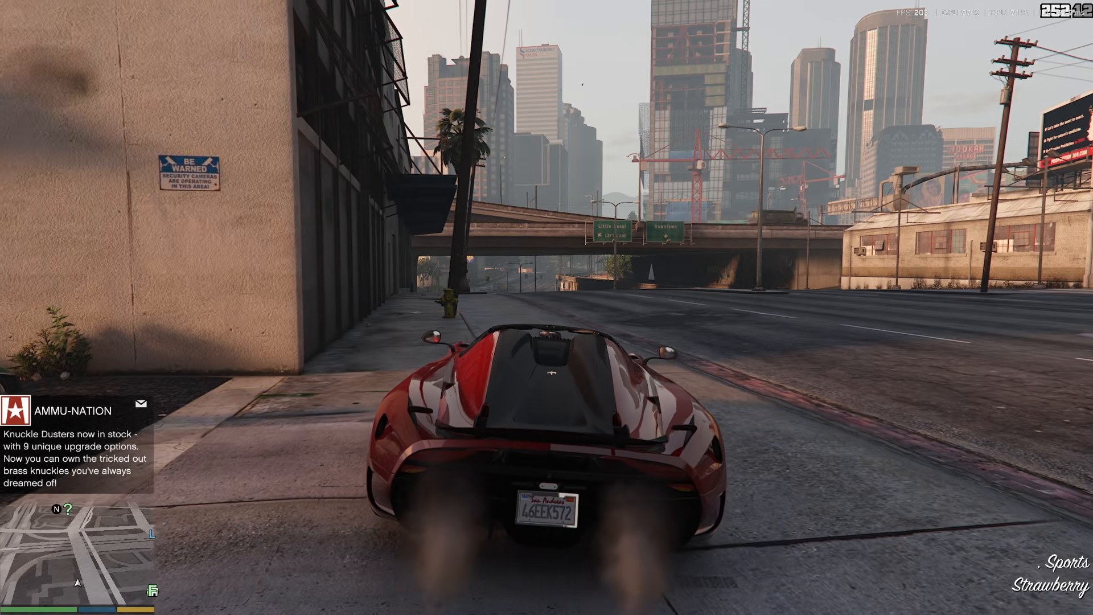
Test-drive the spawned car from Strawberry under the Olympic Fwy overpass and across the intersection into Pillbox Hill.
key("w")
key("d")
key("a")
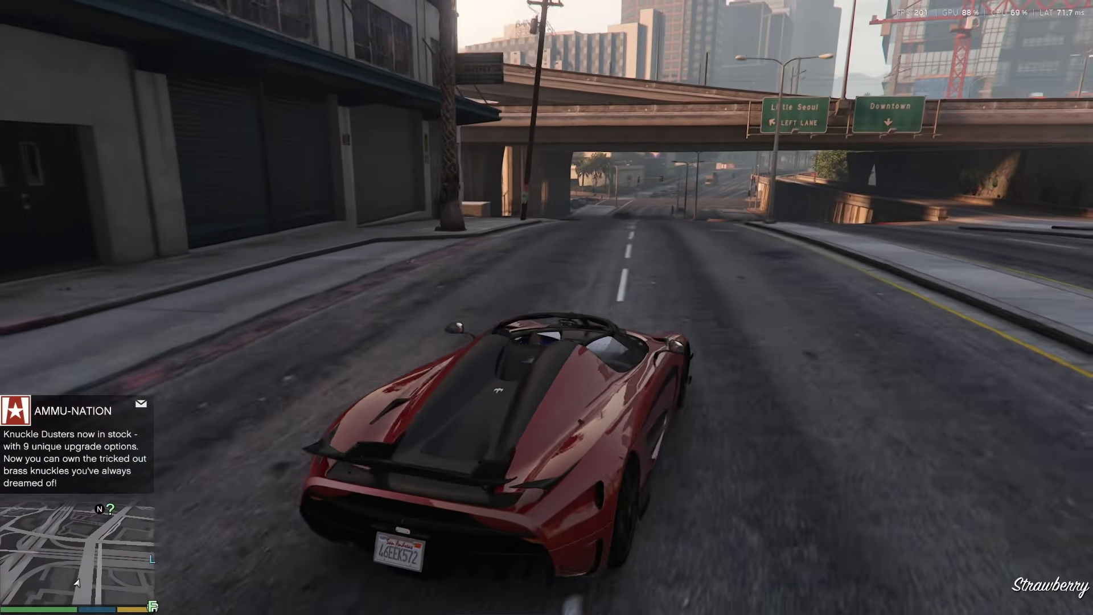
key("w")
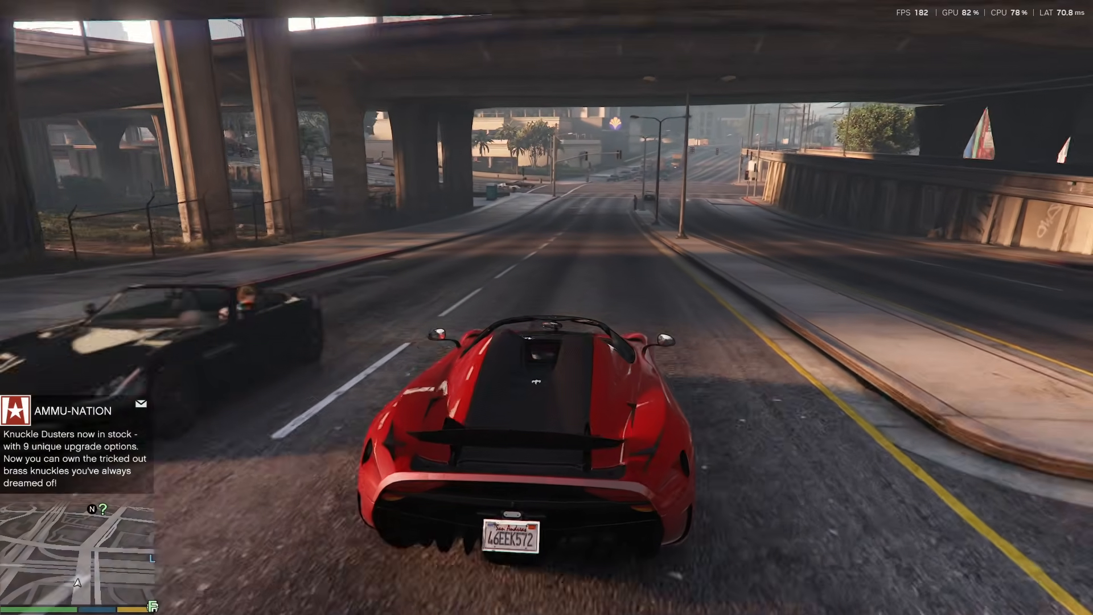
key("w")
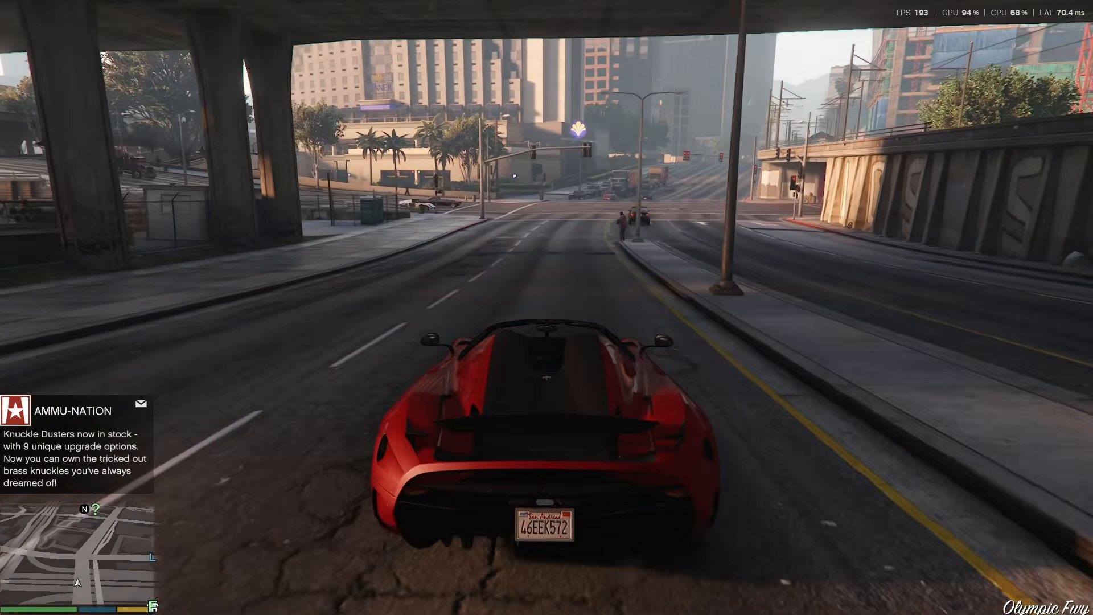
key("w")
key("a")
key("d")
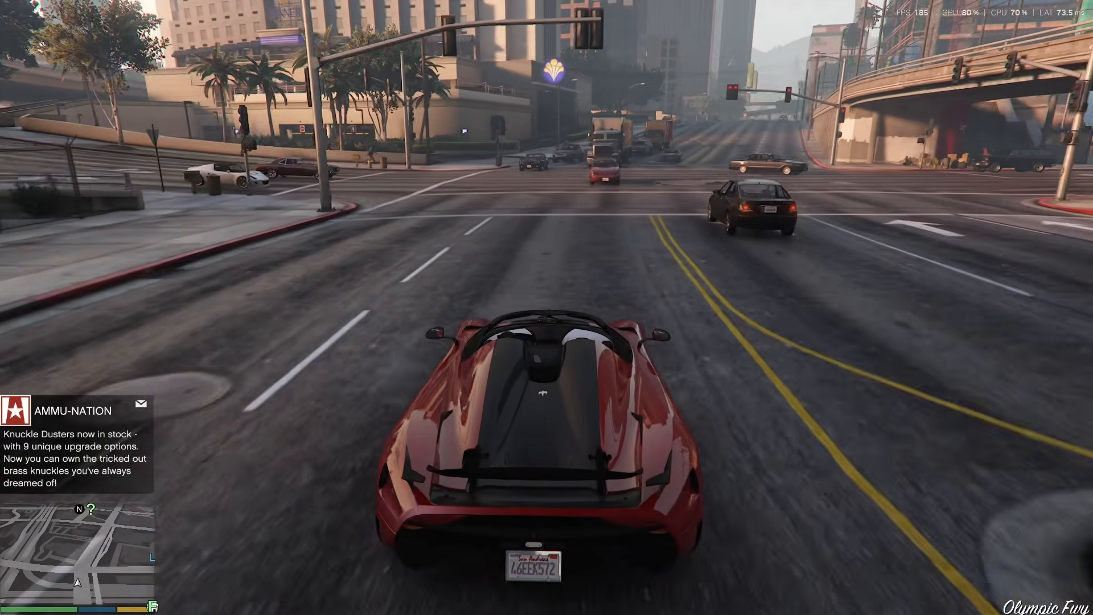
key("d")
key("w")
key("d")
key("a")
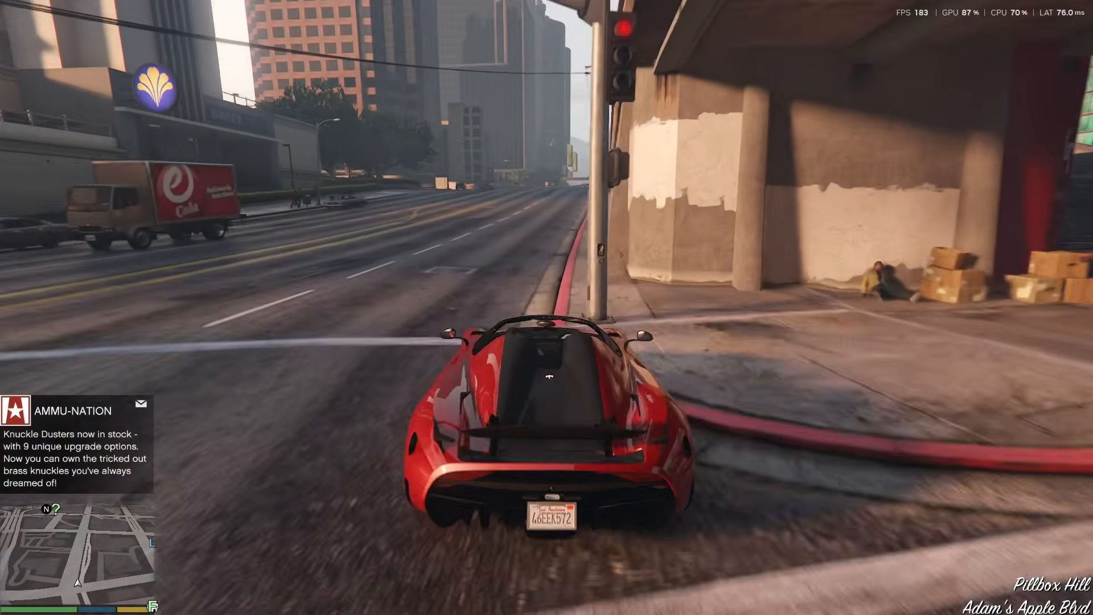
Turn the car around with the handbrake on Adam's Apple Blvd and drive back past the traffic towards the sidewalk.
key("space")
key("a")
key("w")
key("d")
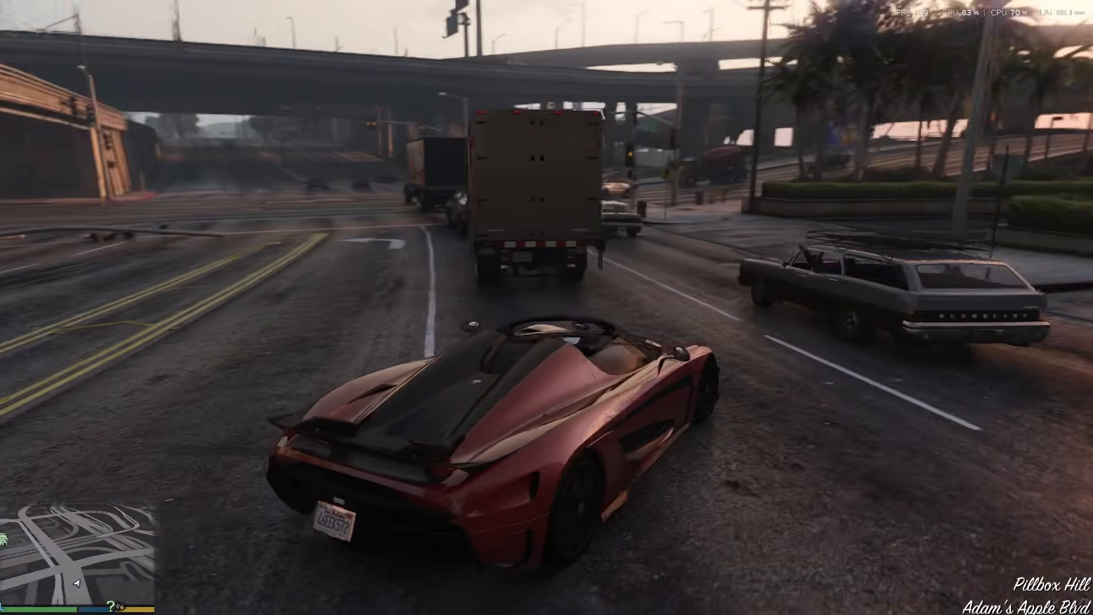
key("w")
key("a")
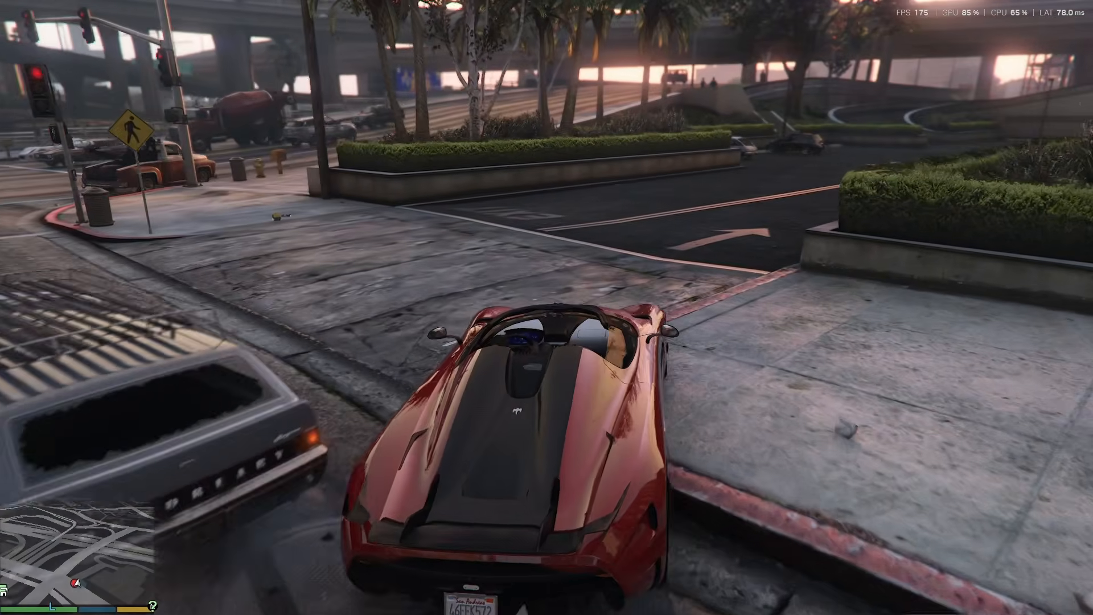